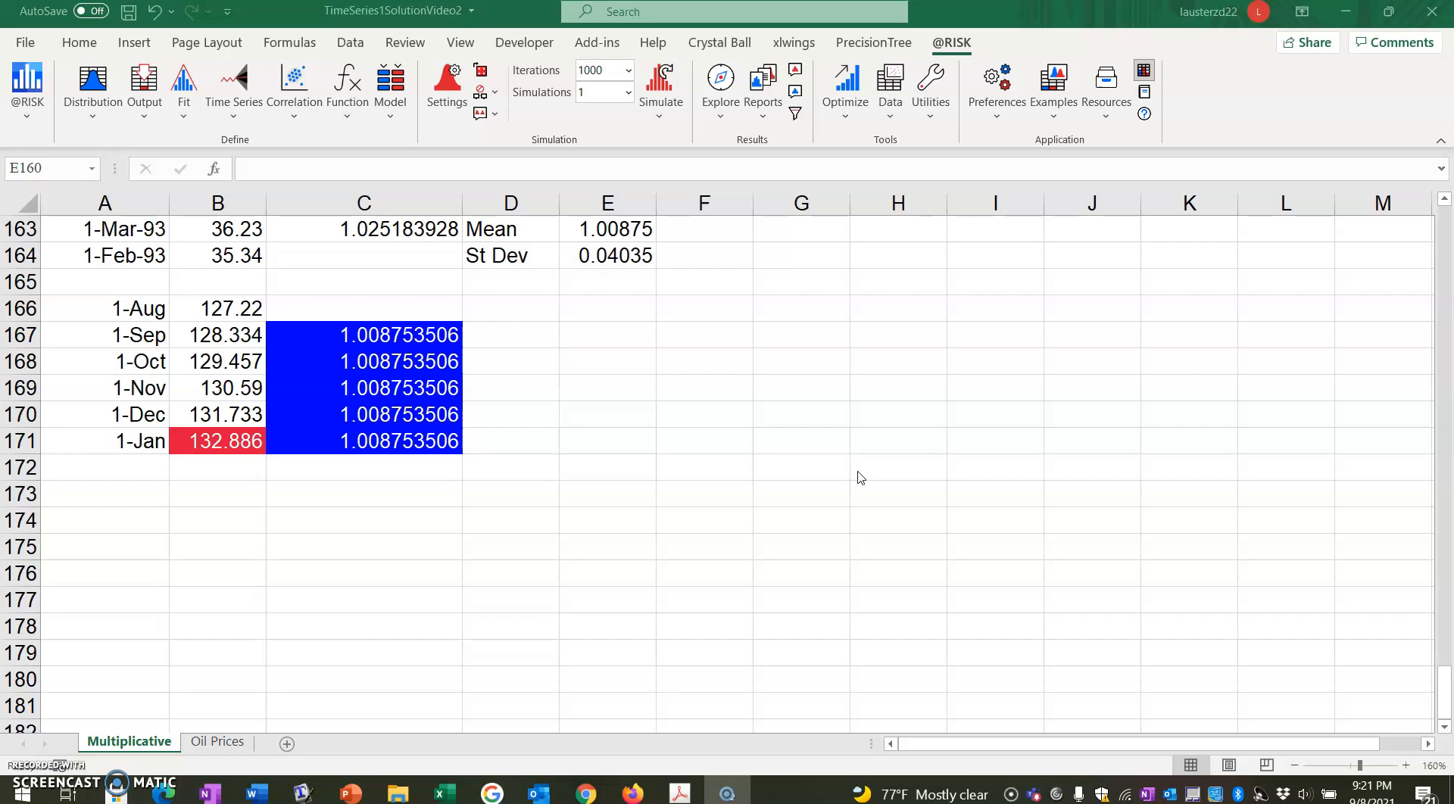
# Calculate the additive returns by entering =LN(B2/B3) in F2 and filling the formula down through F163.
pyautogui.scroll(3, 888, 537)
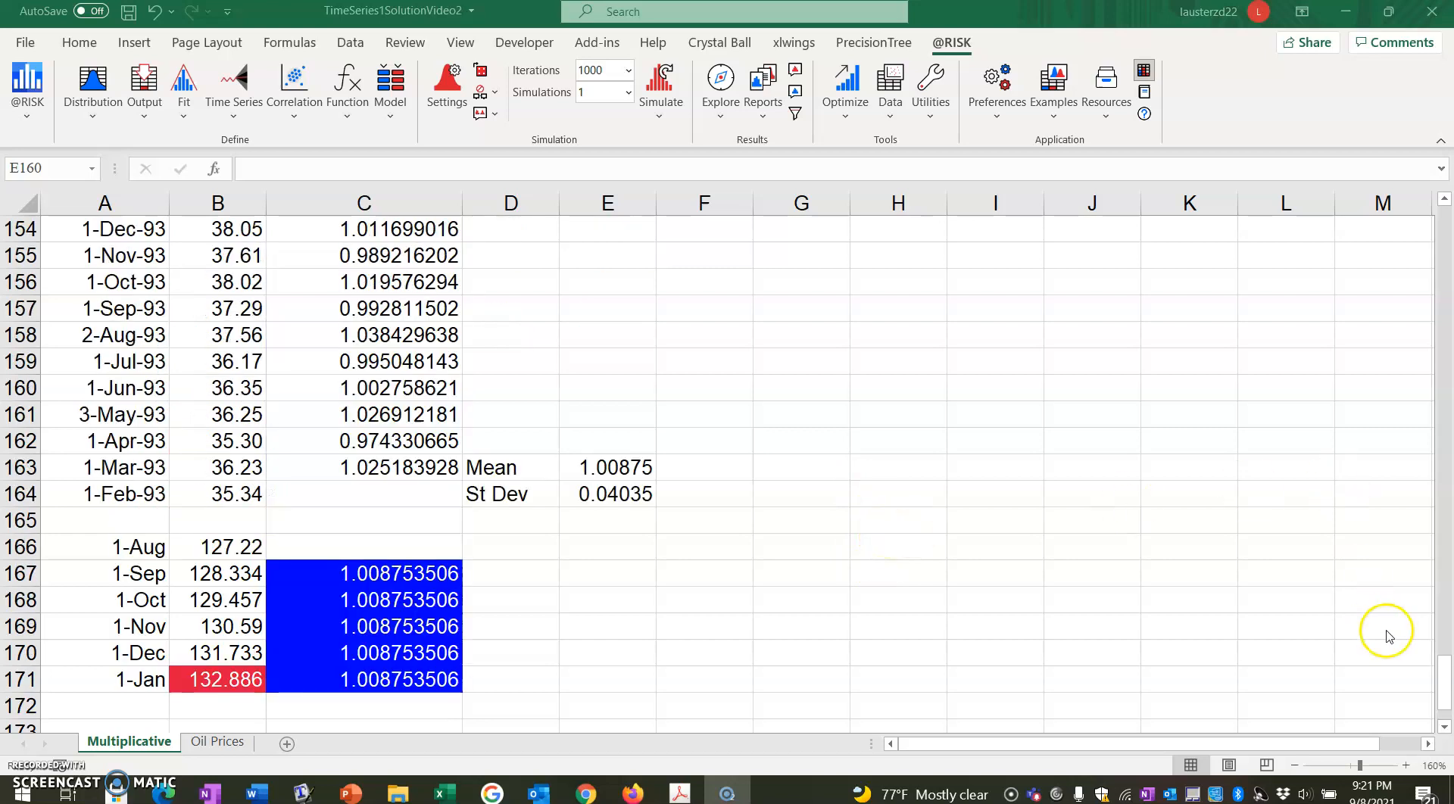
pyautogui.moveTo(1444, 666); pyautogui.dragTo(1447, 220)
pyautogui.click(711, 305)
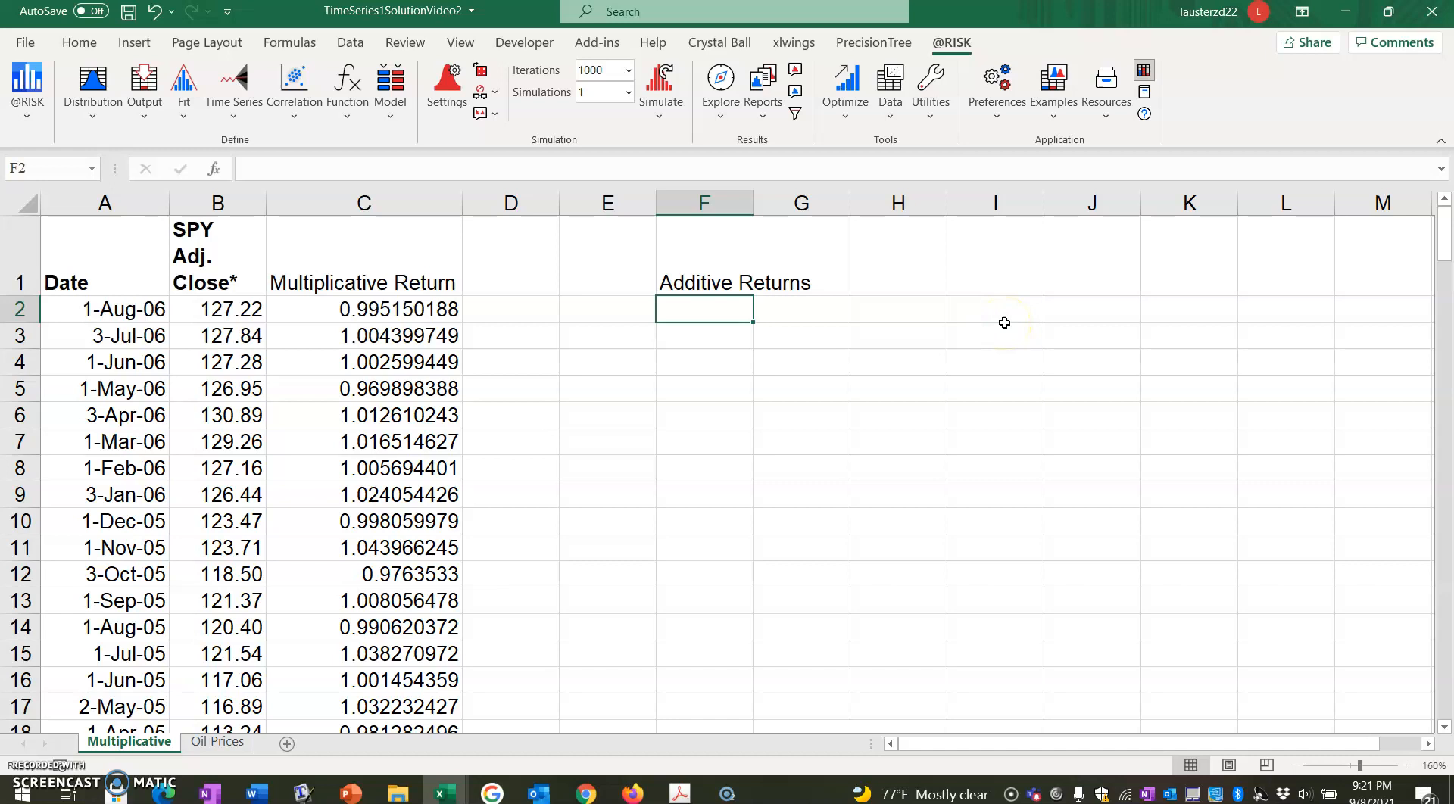
pyautogui.write('=')
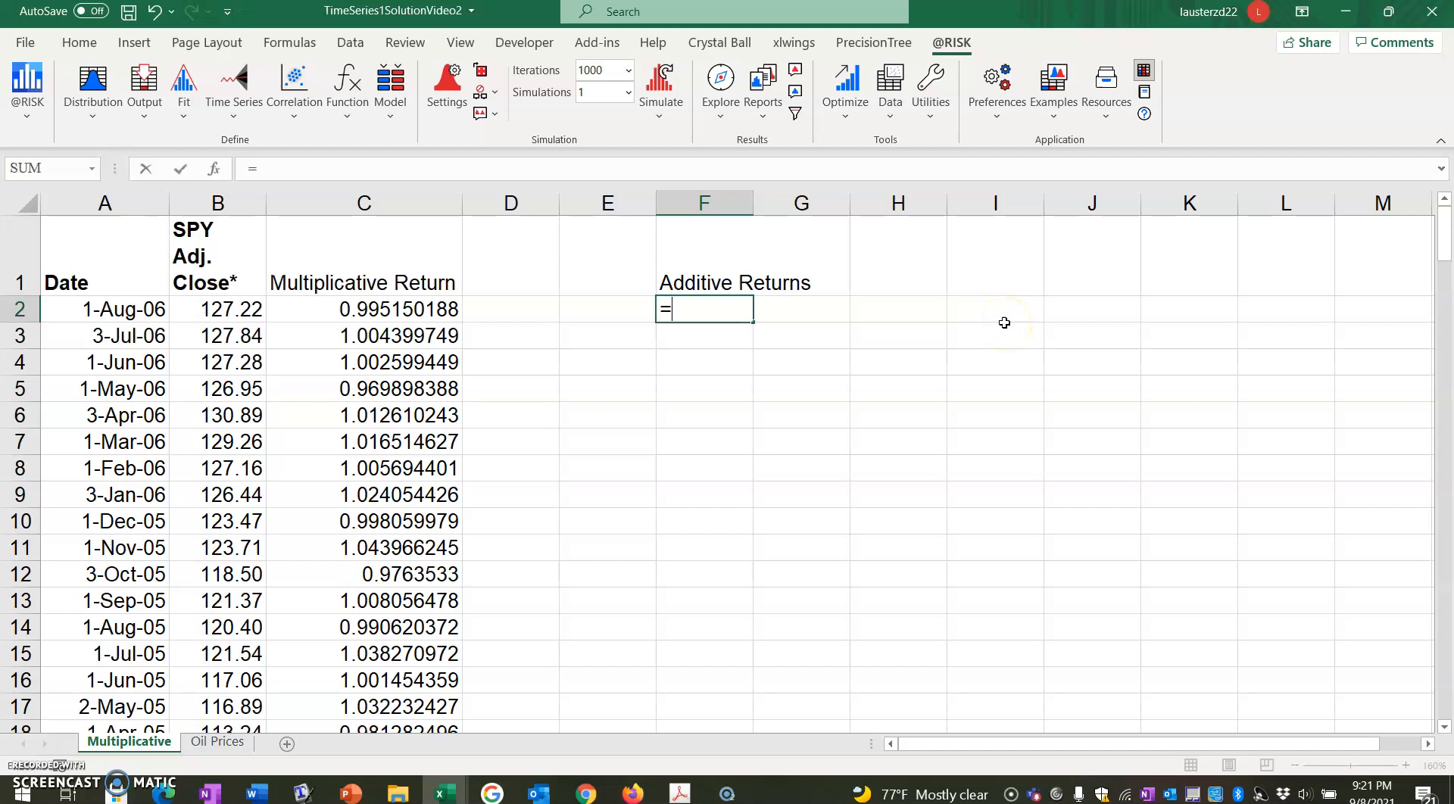
pyautogui.write('LN(')
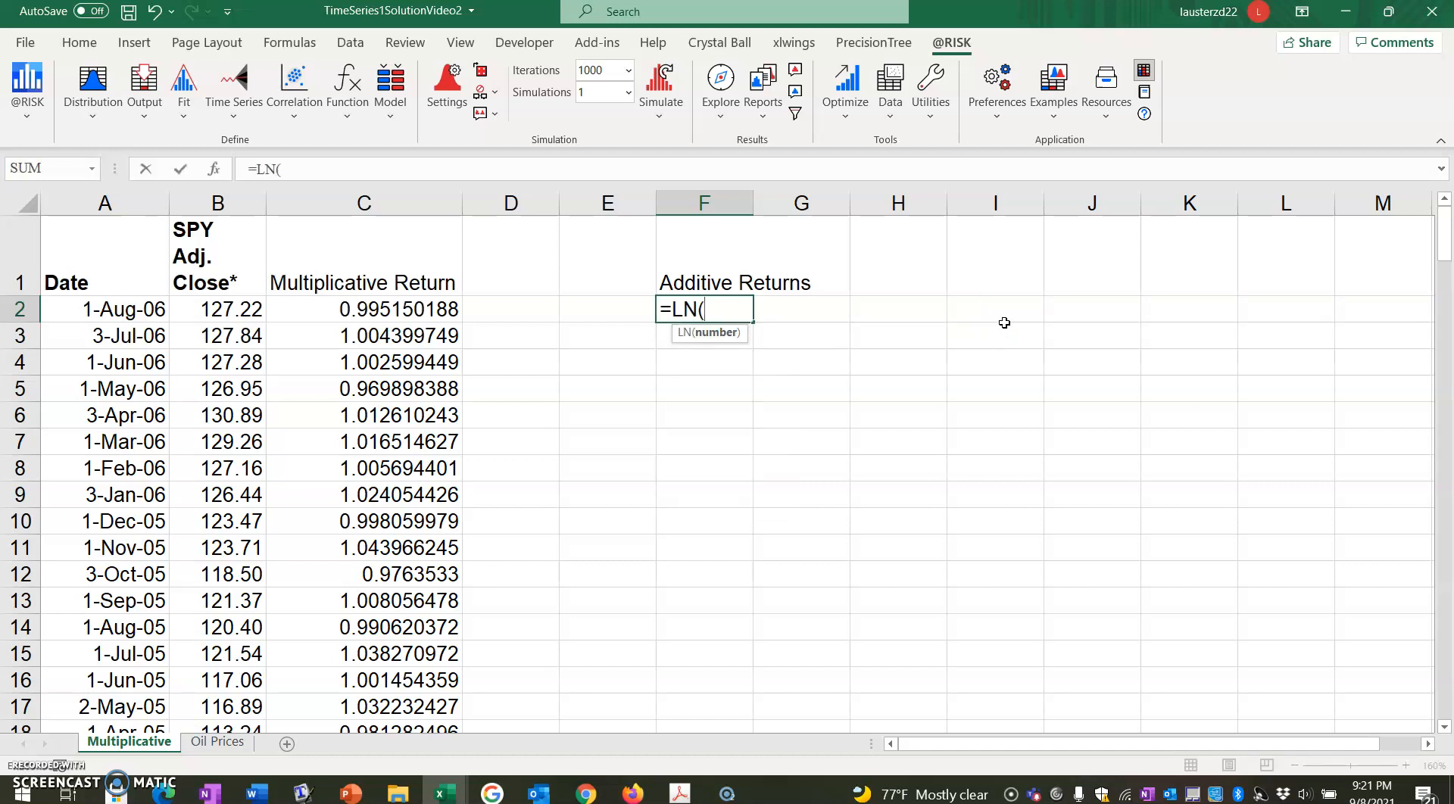
pyautogui.press('Left')
pyautogui.press('Left')
pyautogui.press('Left')
pyautogui.press('Left')
pyautogui.write('/')
pyautogui.press('Left')
pyautogui.press('Left')
pyautogui.press('Left')
pyautogui.press('Left')
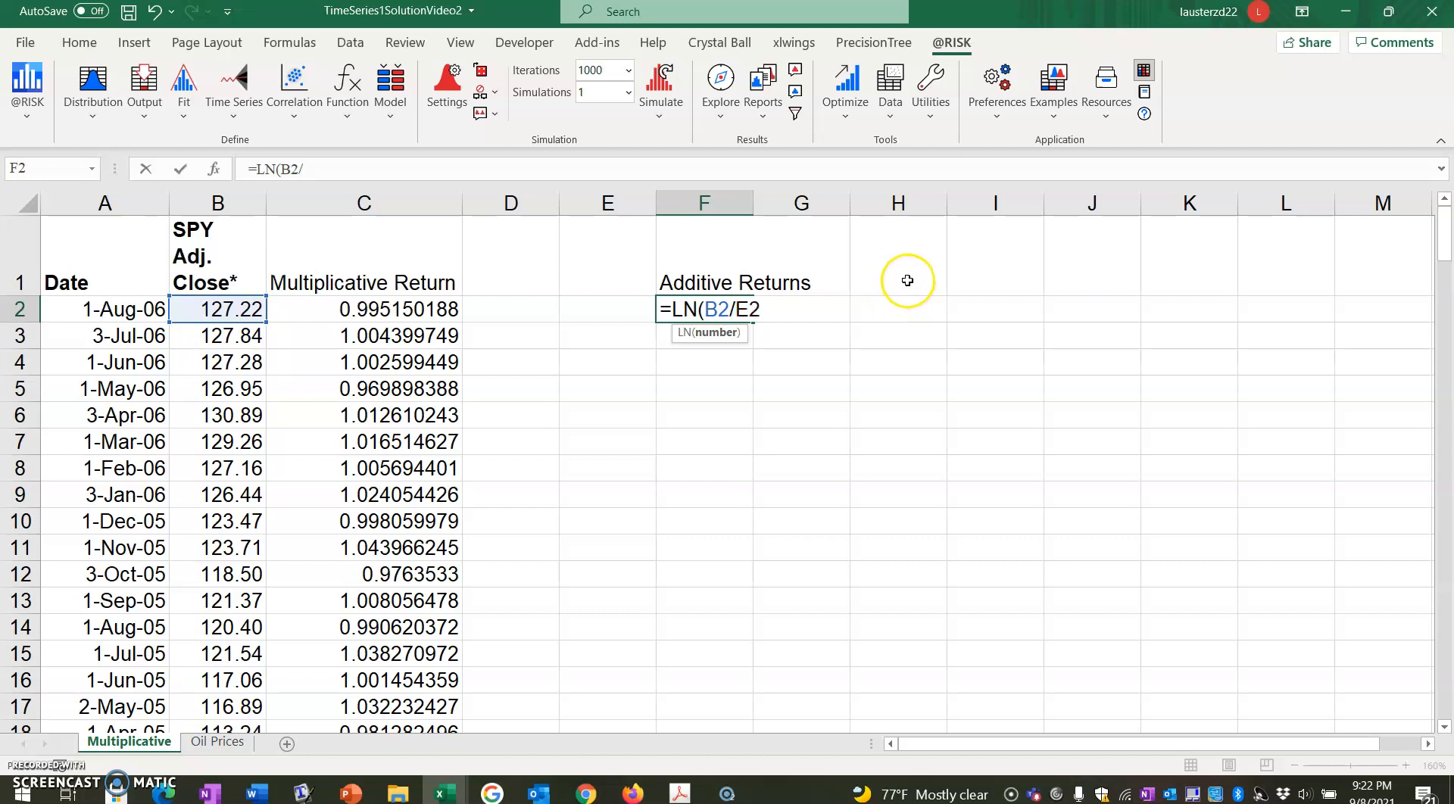
pyautogui.press('Down')
pyautogui.write(')')
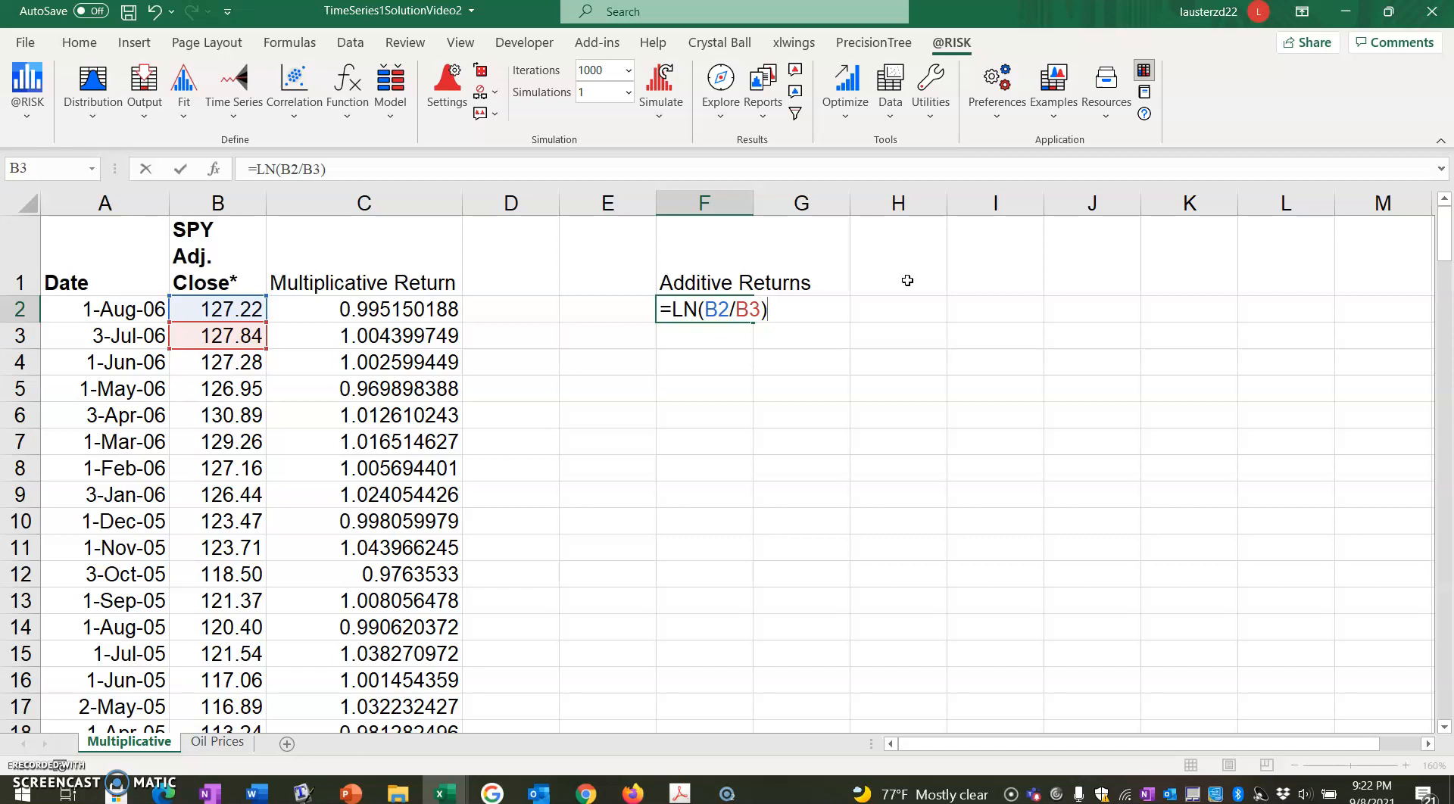
pyautogui.click(42, 766)
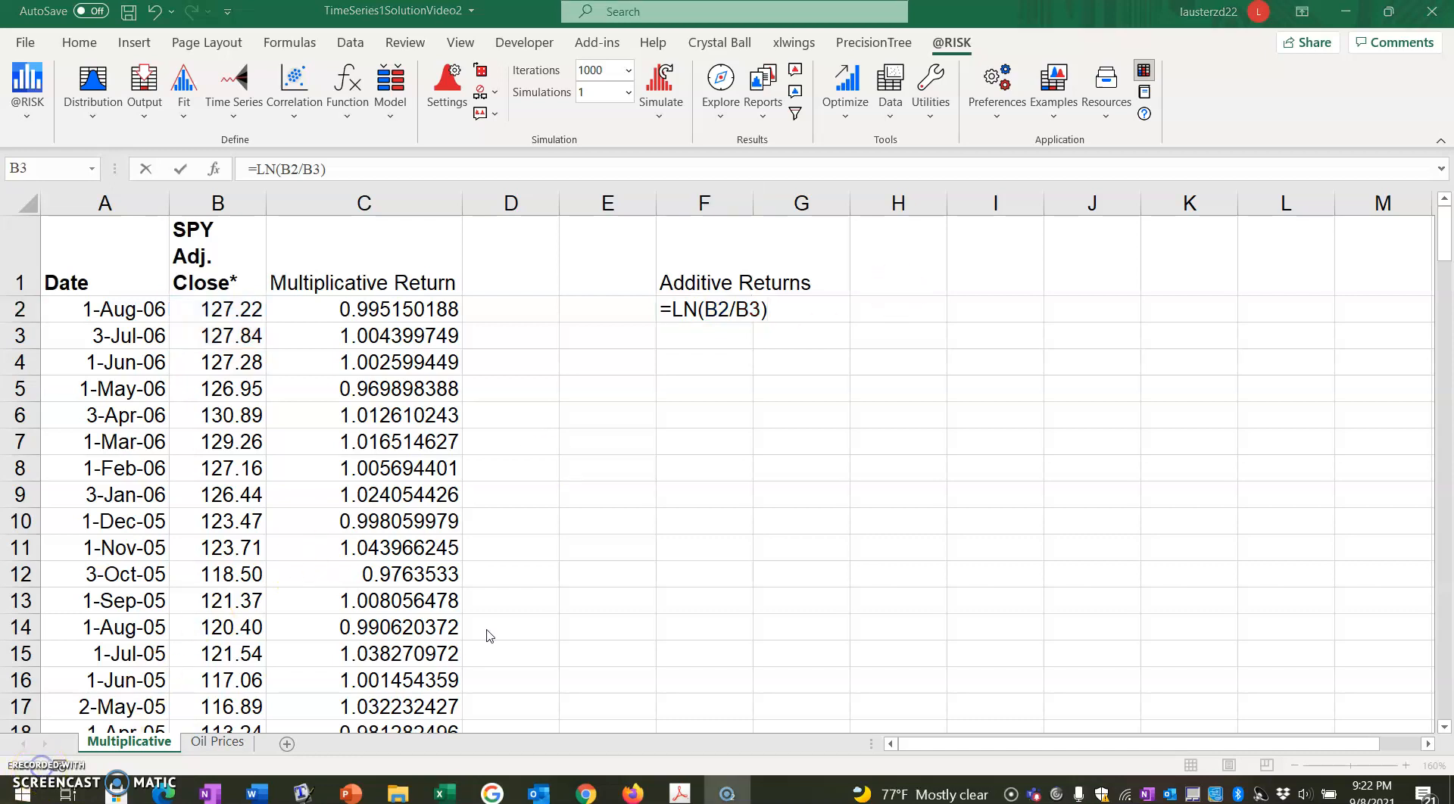
pyautogui.click(735, 340)
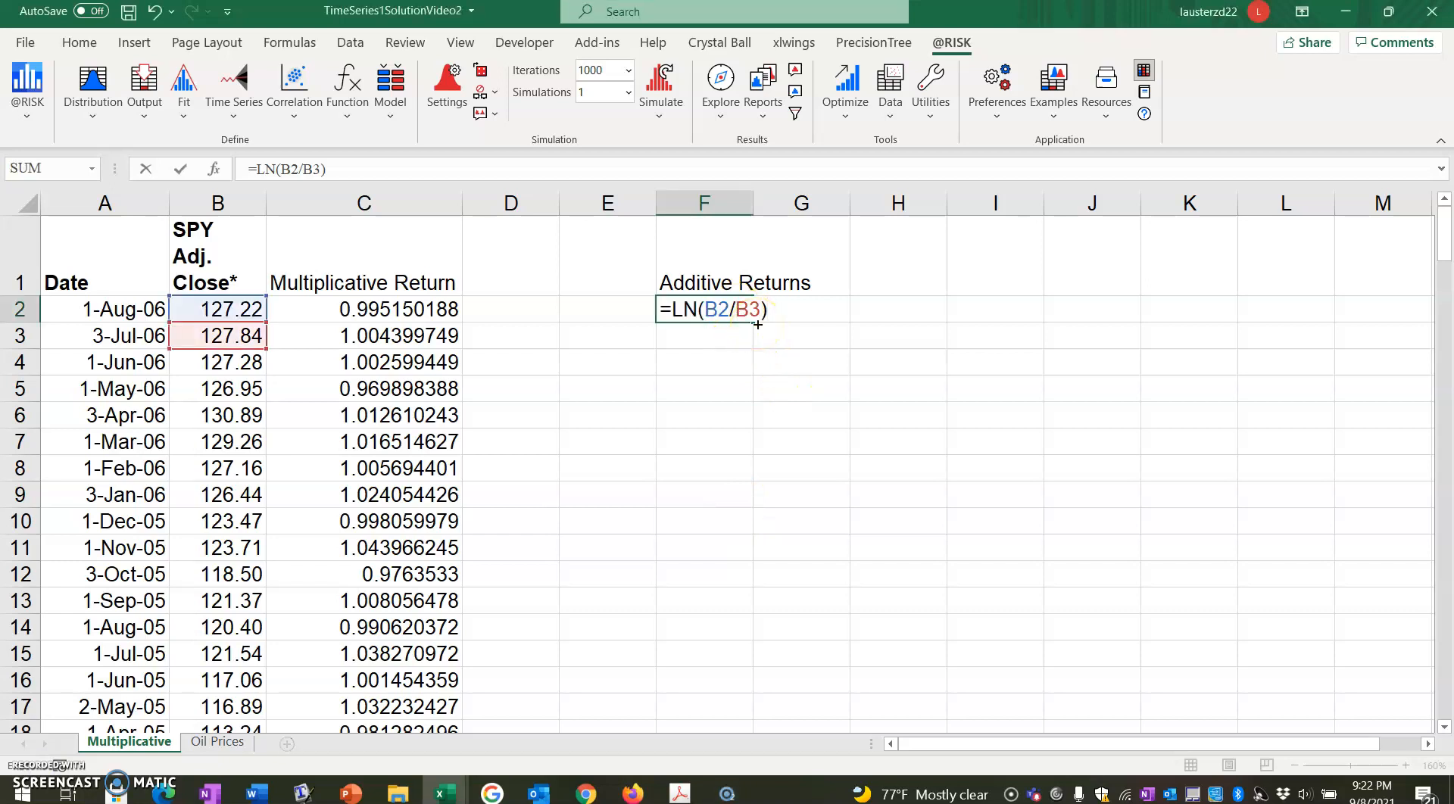
pyautogui.press('Return')
pyautogui.click(751, 318)
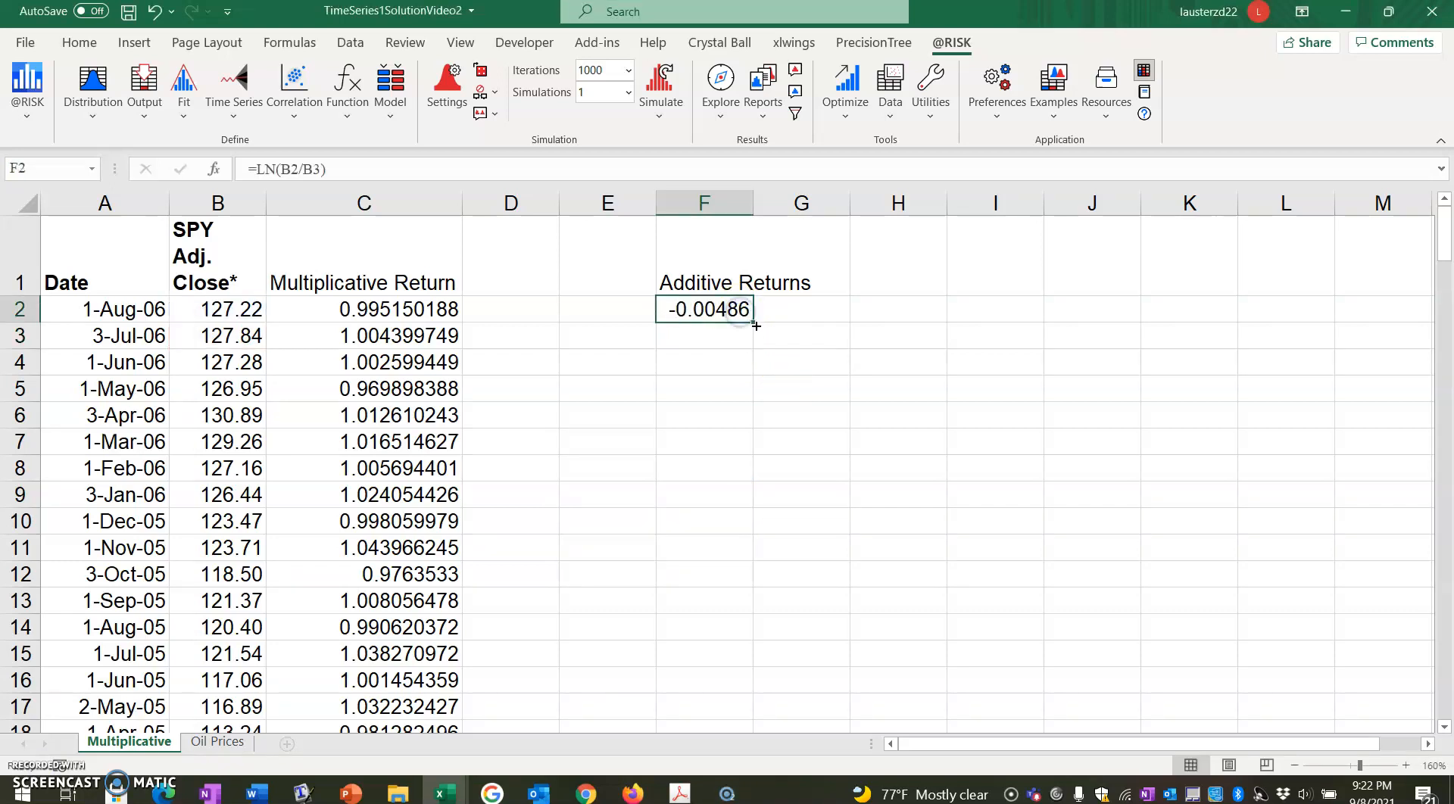
pyautogui.moveTo(755, 323); pyautogui.dragTo(747, 419)
# Label cell G163 "Mean" and cell G164 "St Dev" beside the end of the additive returns column.
pyautogui.click(795, 423)
pyautogui.write('Mean')
pyautogui.press('Return')
pyautogui.write('St Dev')
pyautogui.press('Return')
# Calculate the mean of the additive returns in H163 with =AVERAGE(F2:F163).
pyautogui.click(844, 425)
pyautogui.press('Right')
pyautogui.write('=')
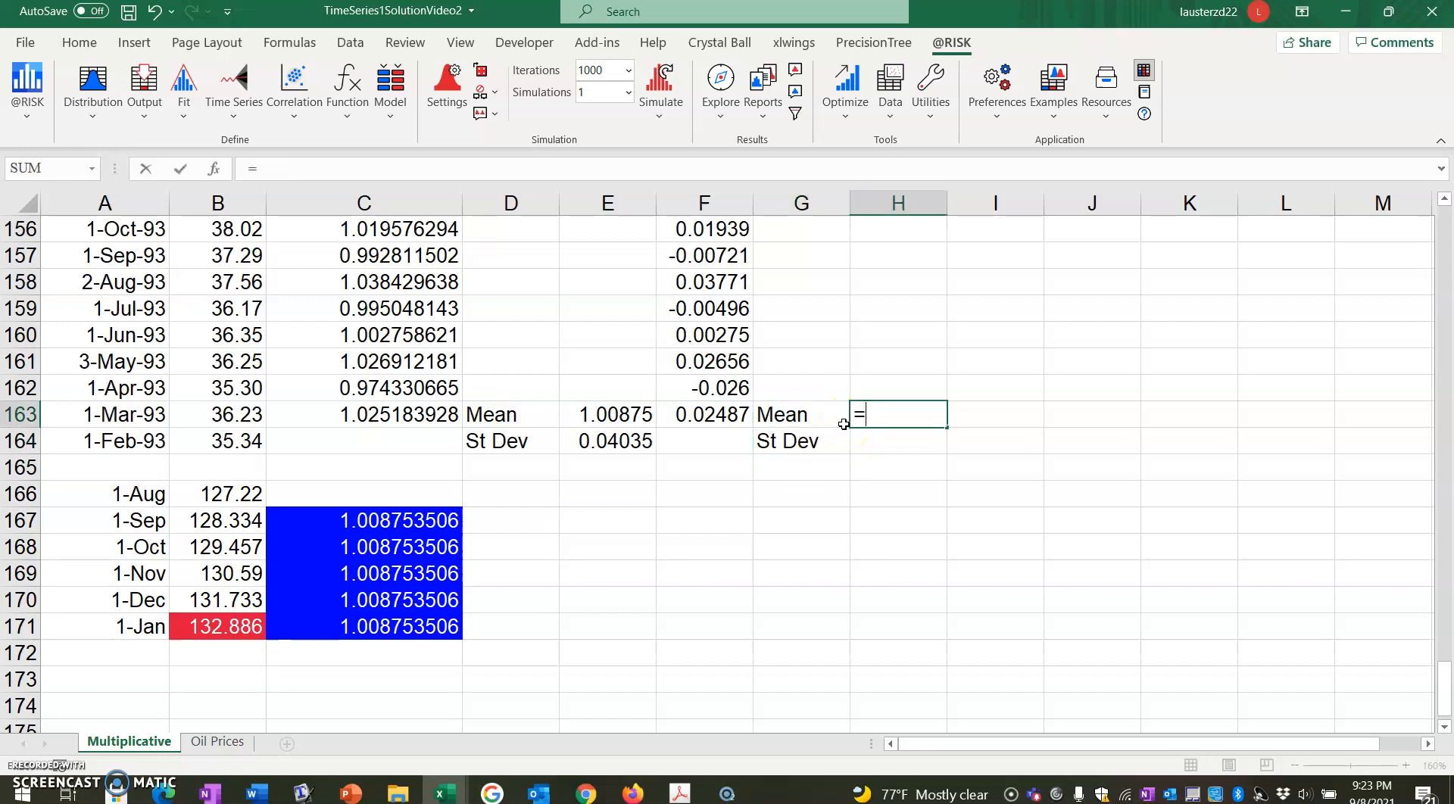
pyautogui.write('AVERAGE')
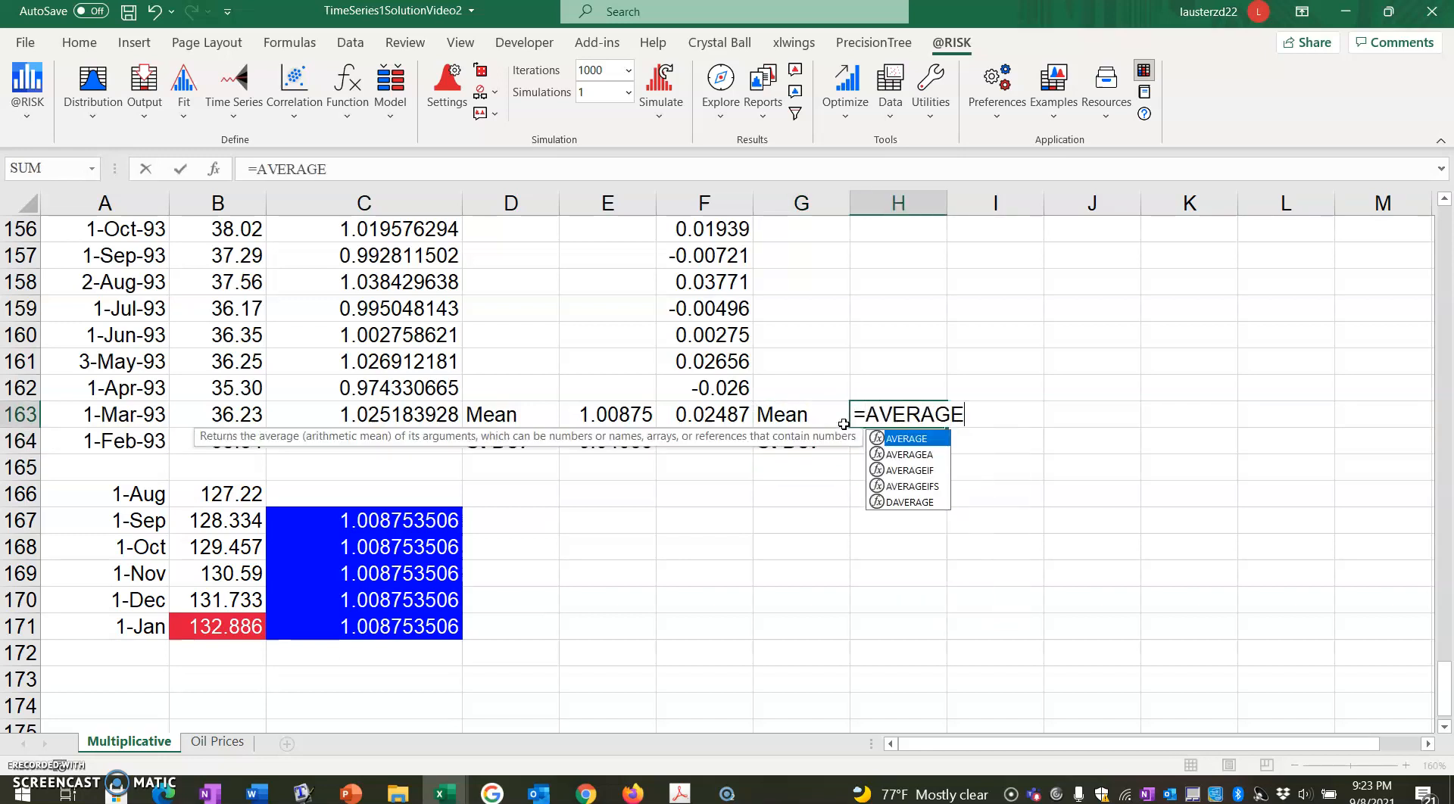
pyautogui.write('(')
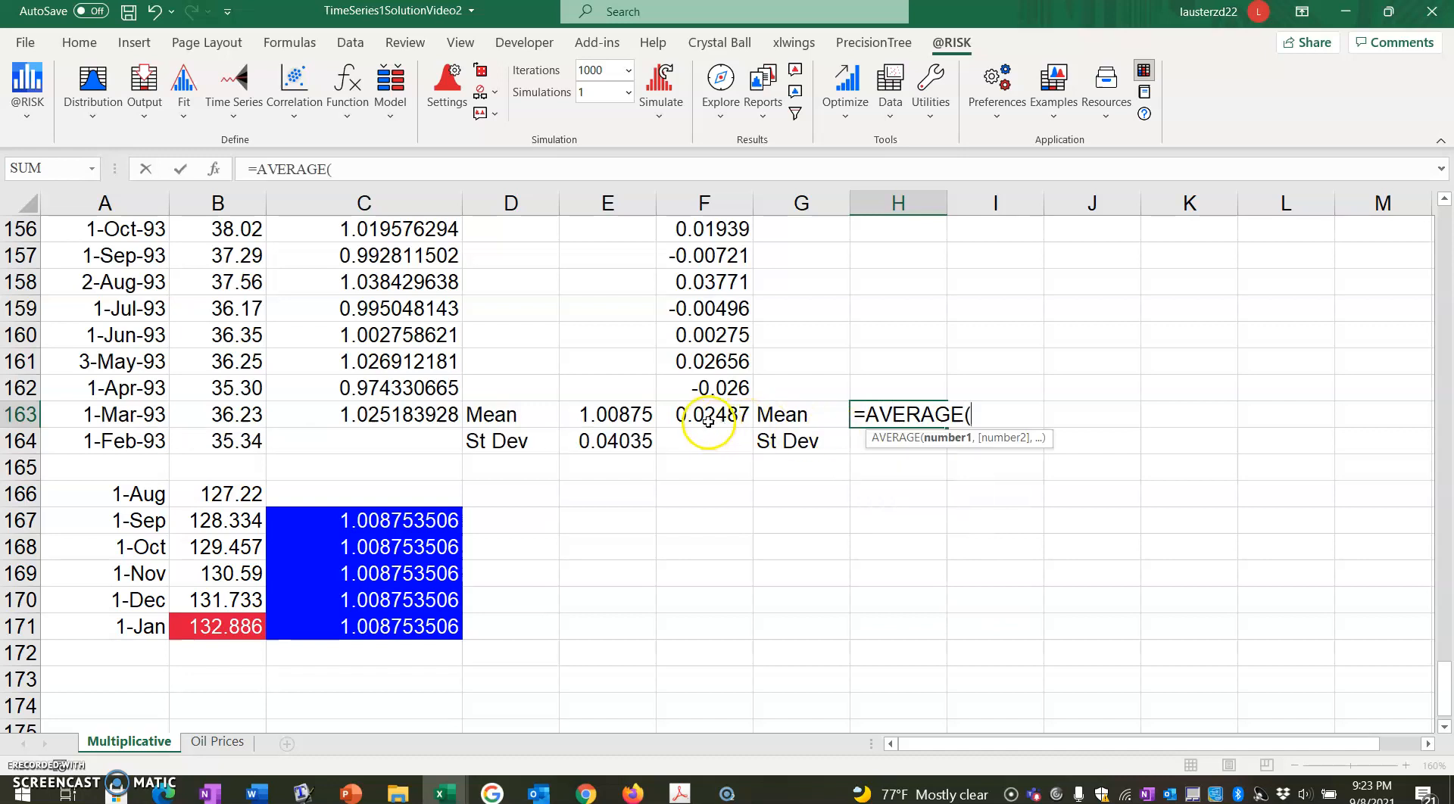
pyautogui.moveTo(709, 422); pyautogui.dragTo(722, 302)
pyautogui.scroll(-18, 1226, 453)
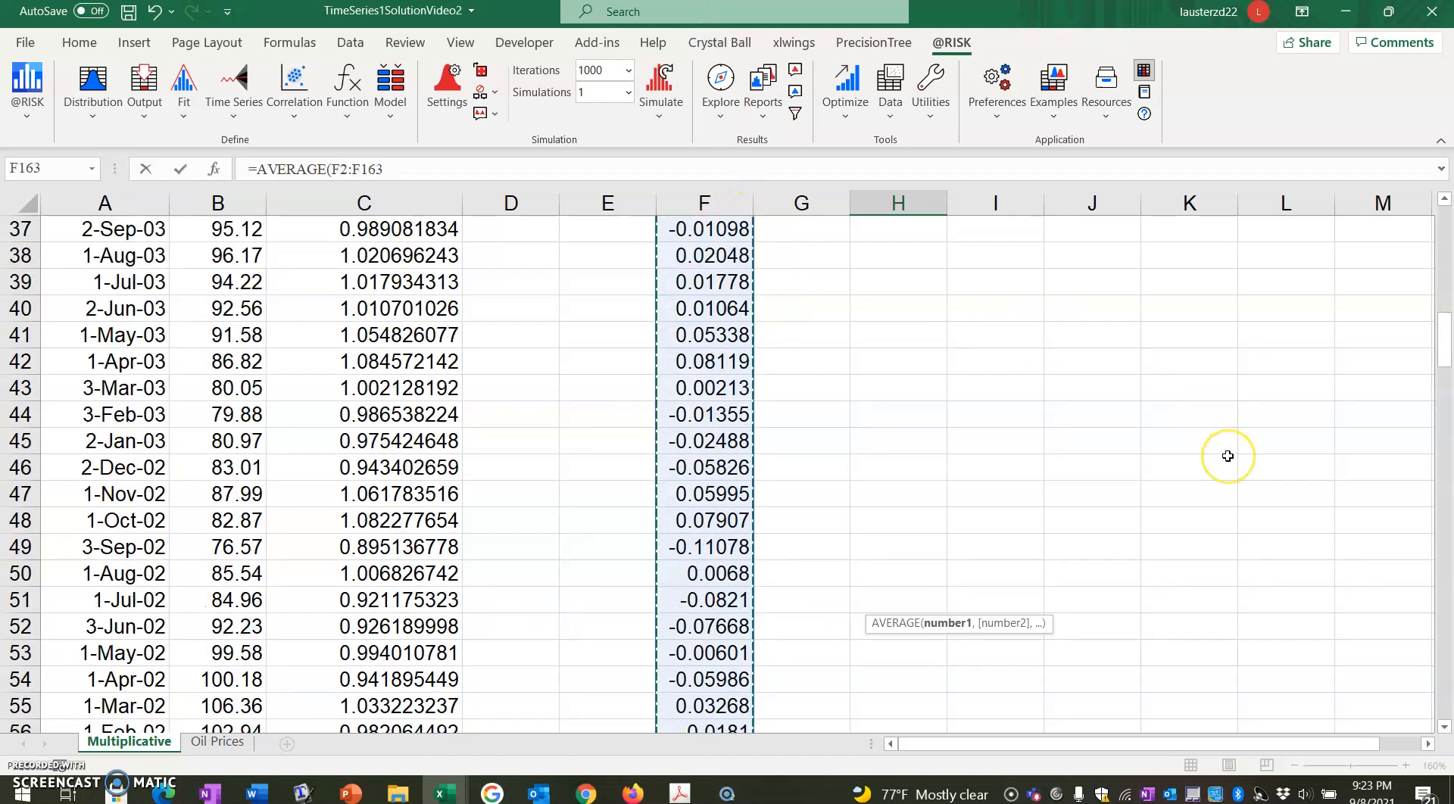
pyautogui.scroll(-20, 1228, 456)
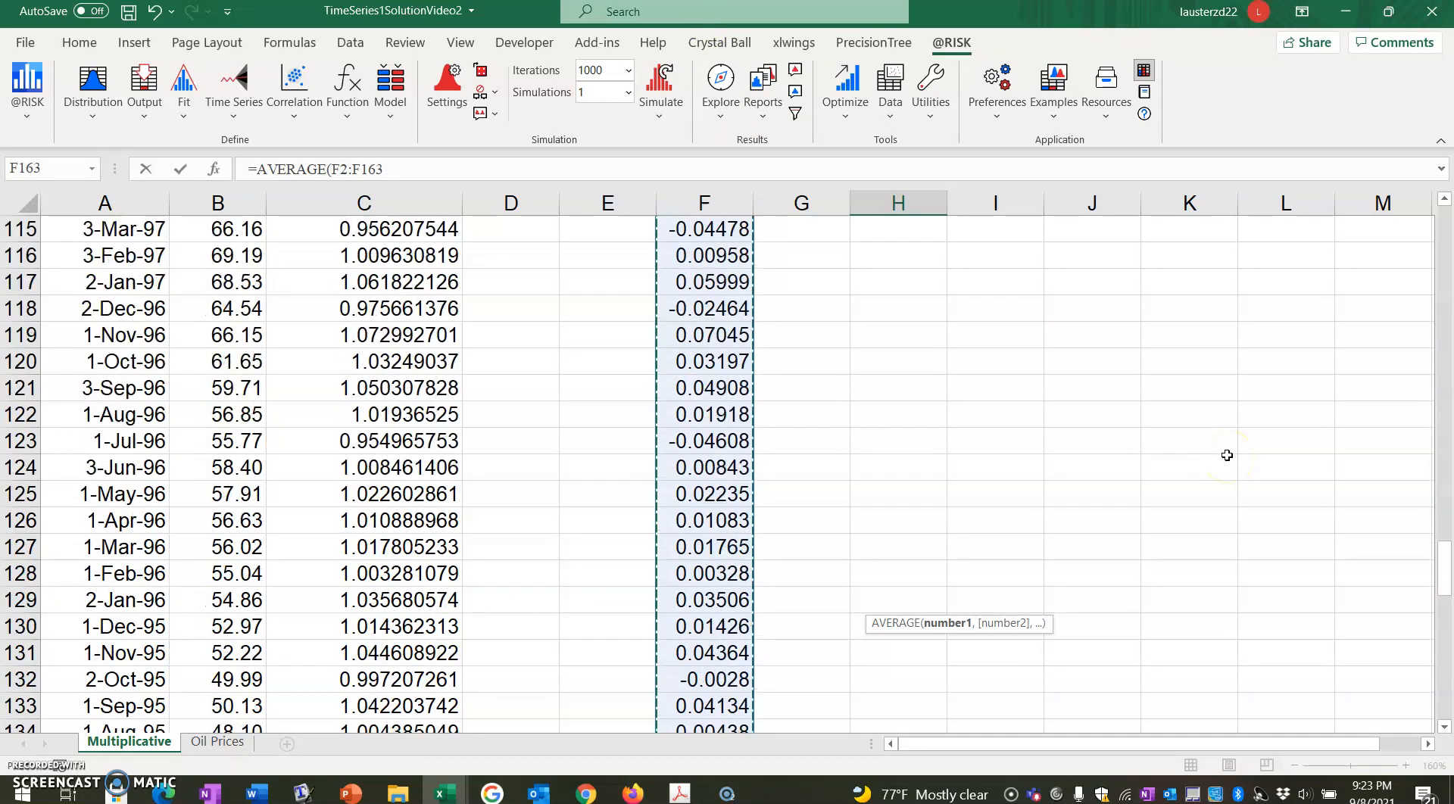
pyautogui.scroll(-8, 1224, 455)
pyautogui.scroll(2, 1221, 455)
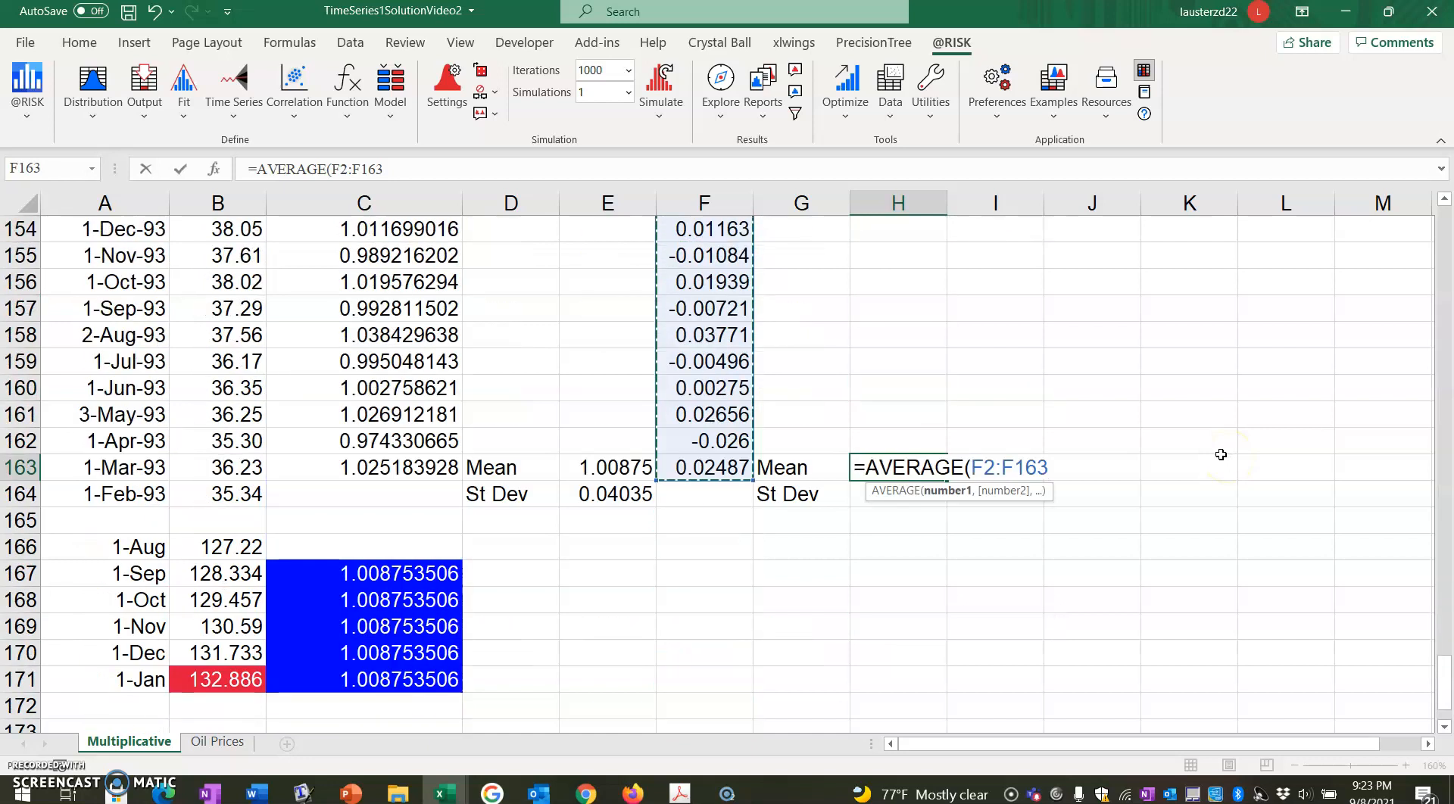
pyautogui.write(')')
pyautogui.press('Return')
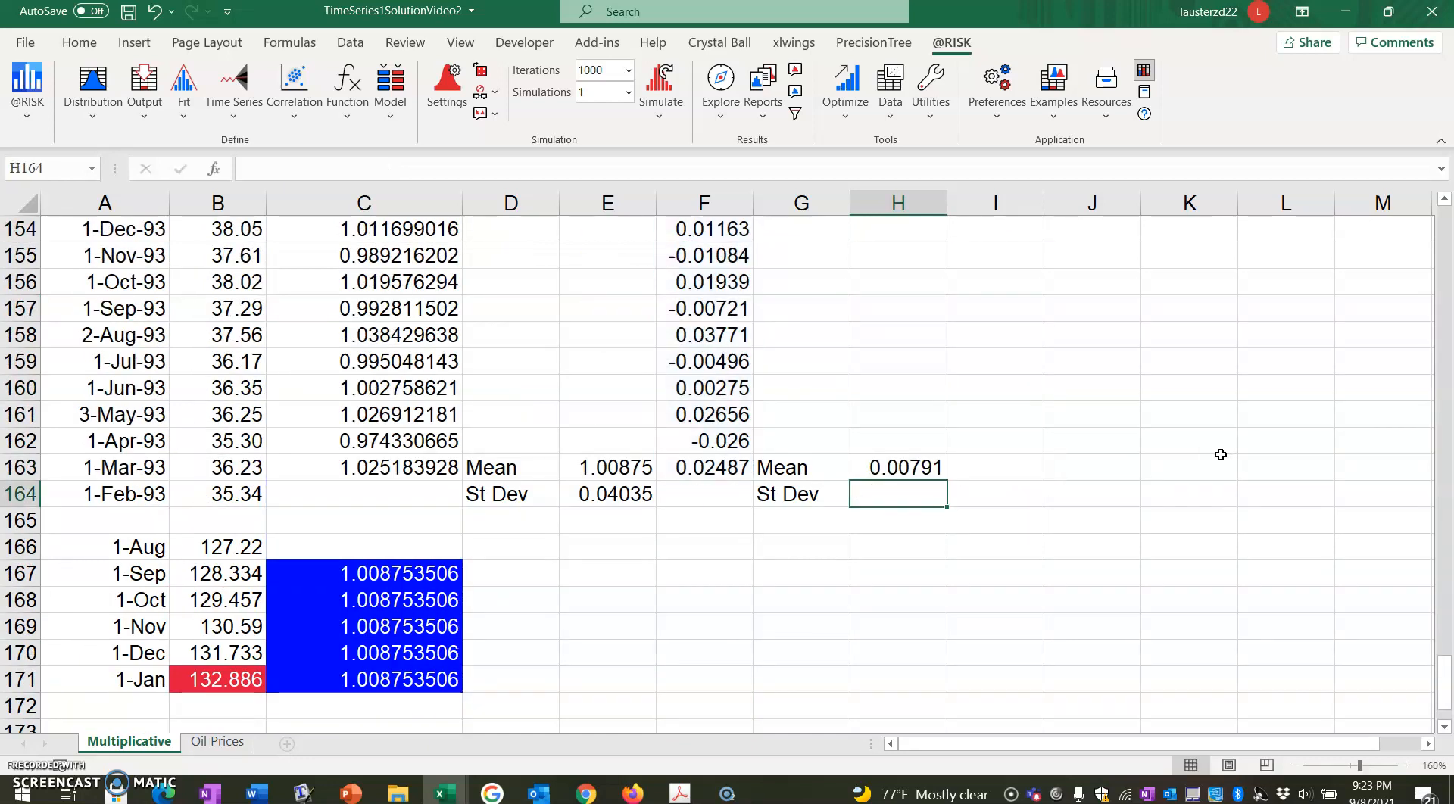
# Calculate the sample standard deviation of the additive returns F2:F163 in H164 with STDEV.S.
pyautogui.write('=STDEV')
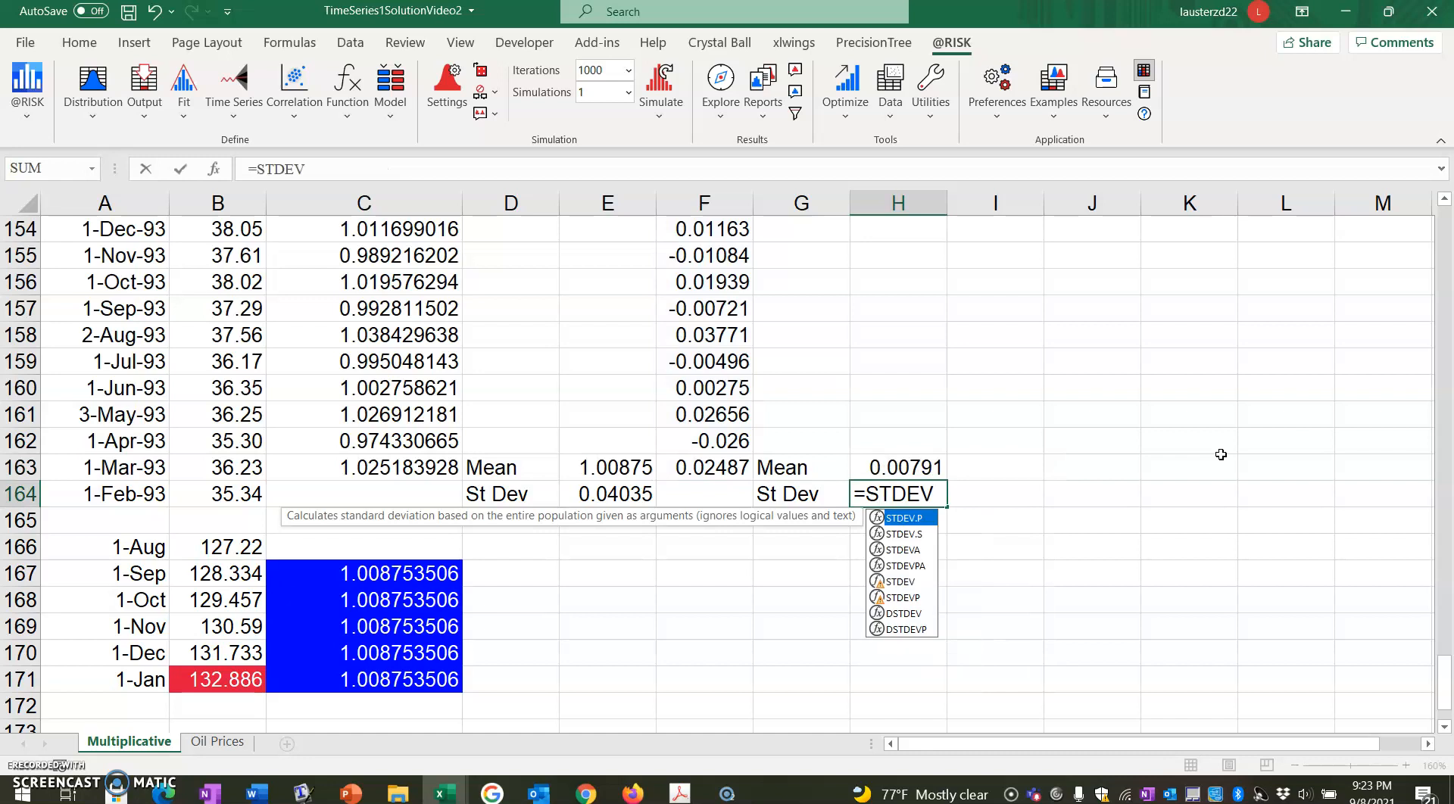
pyautogui.write('.S(')
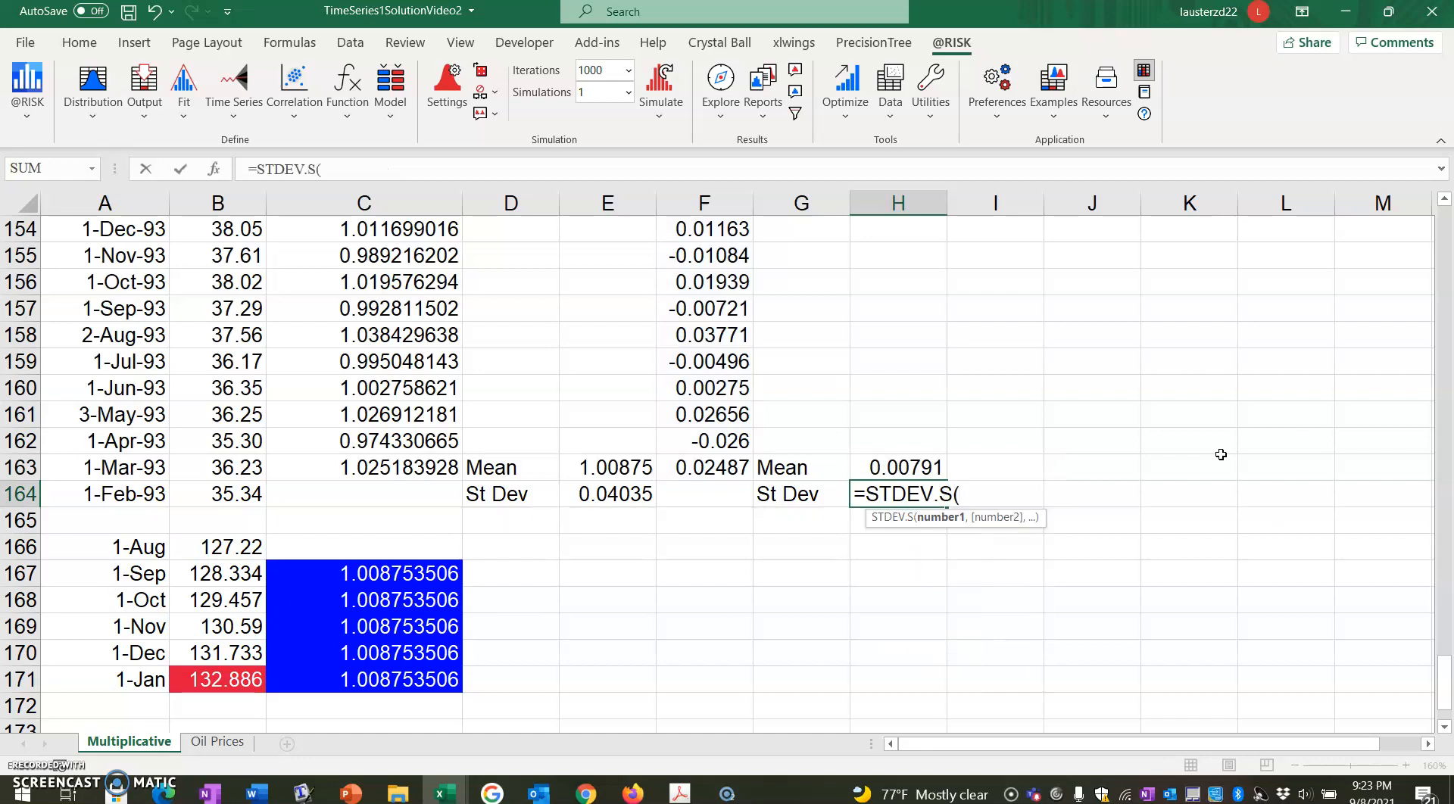
pyautogui.moveTo(721, 471); pyautogui.dragTo(720, 309)
pyautogui.press('Return')
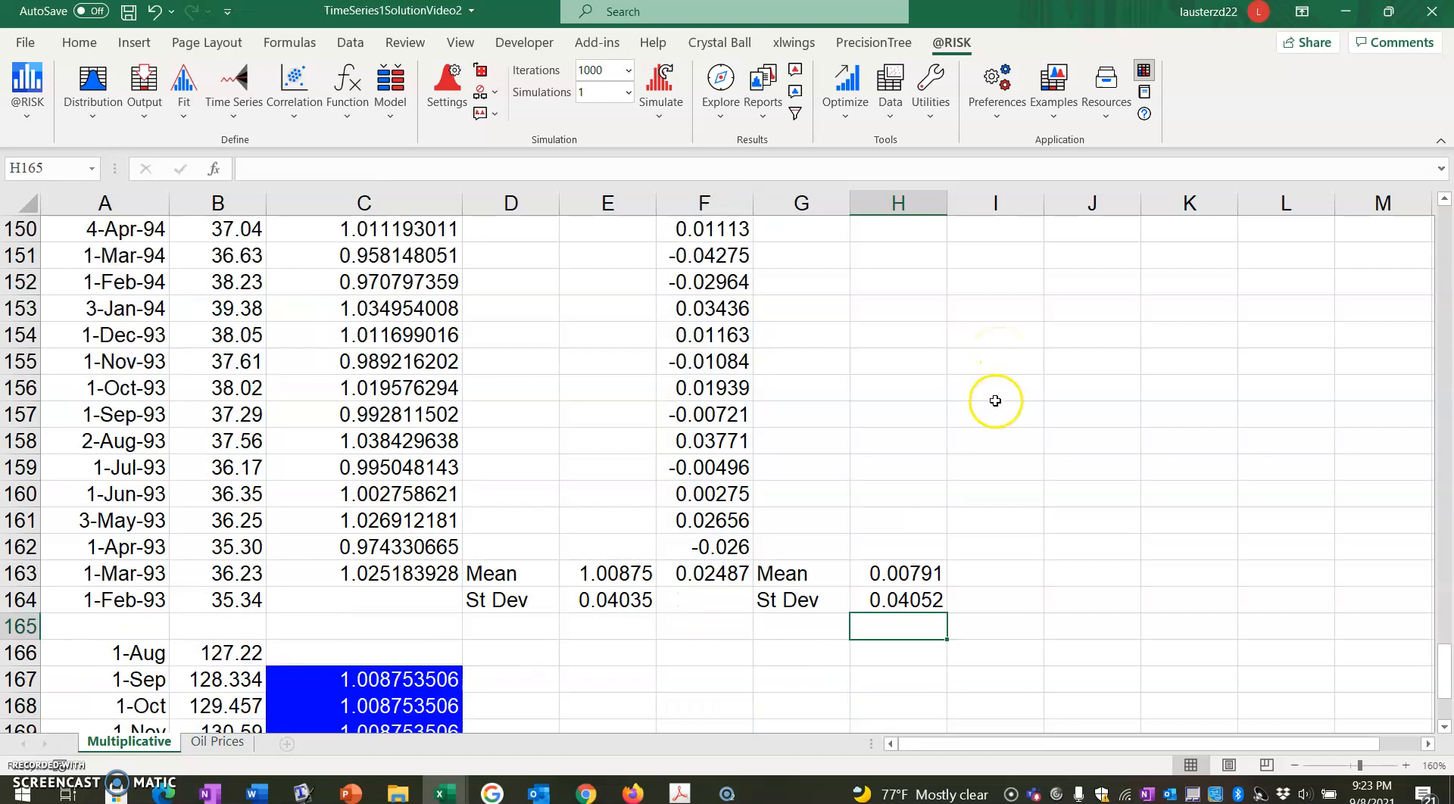
# Switch to FMHandout2.pdf in Adobe Acrobat and read the Geometric Brownian Motion parameter formulas on pages 16 and 17.
pyautogui.scroll(-2, 995, 401)
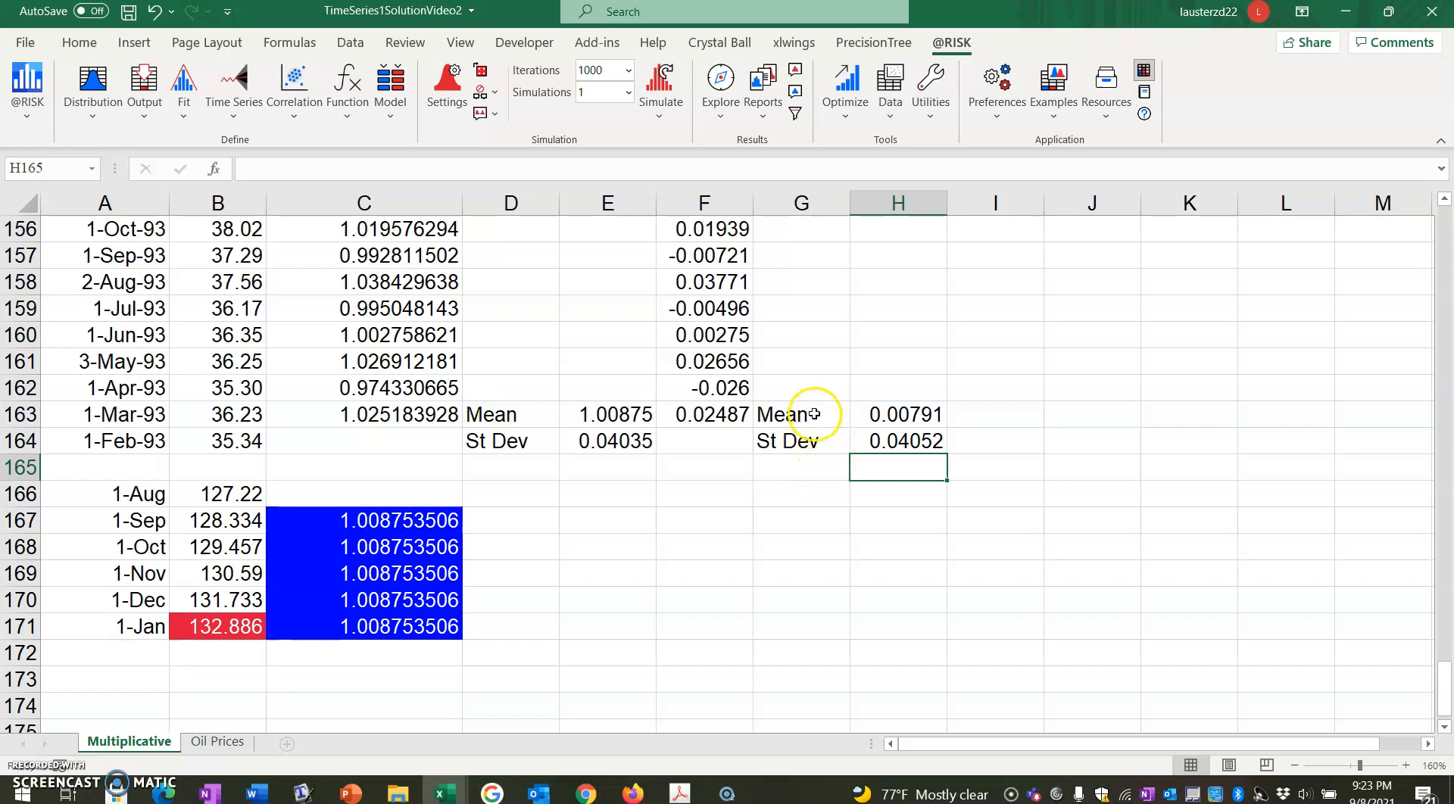
pyautogui.click(684, 793)
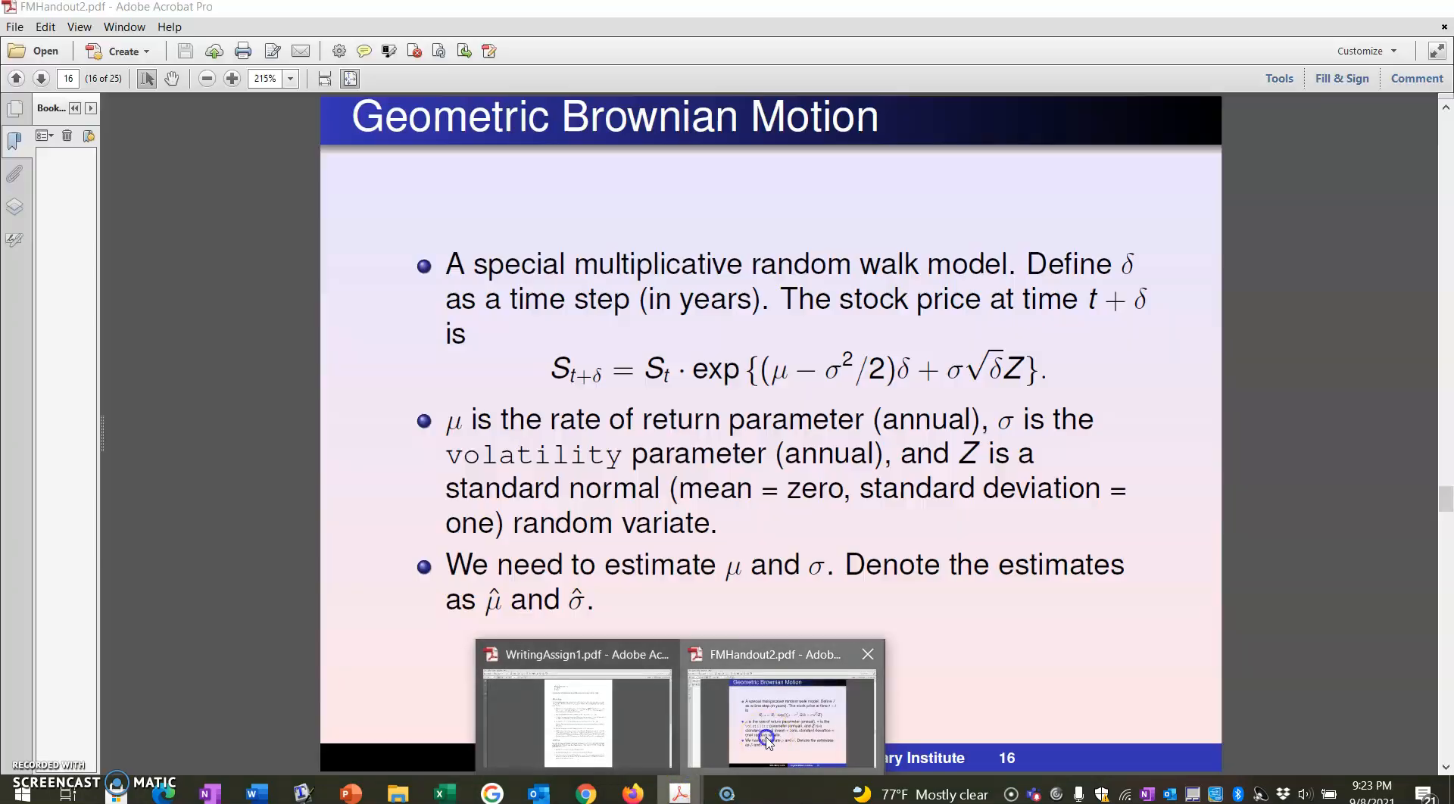
pyautogui.click(811, 652)
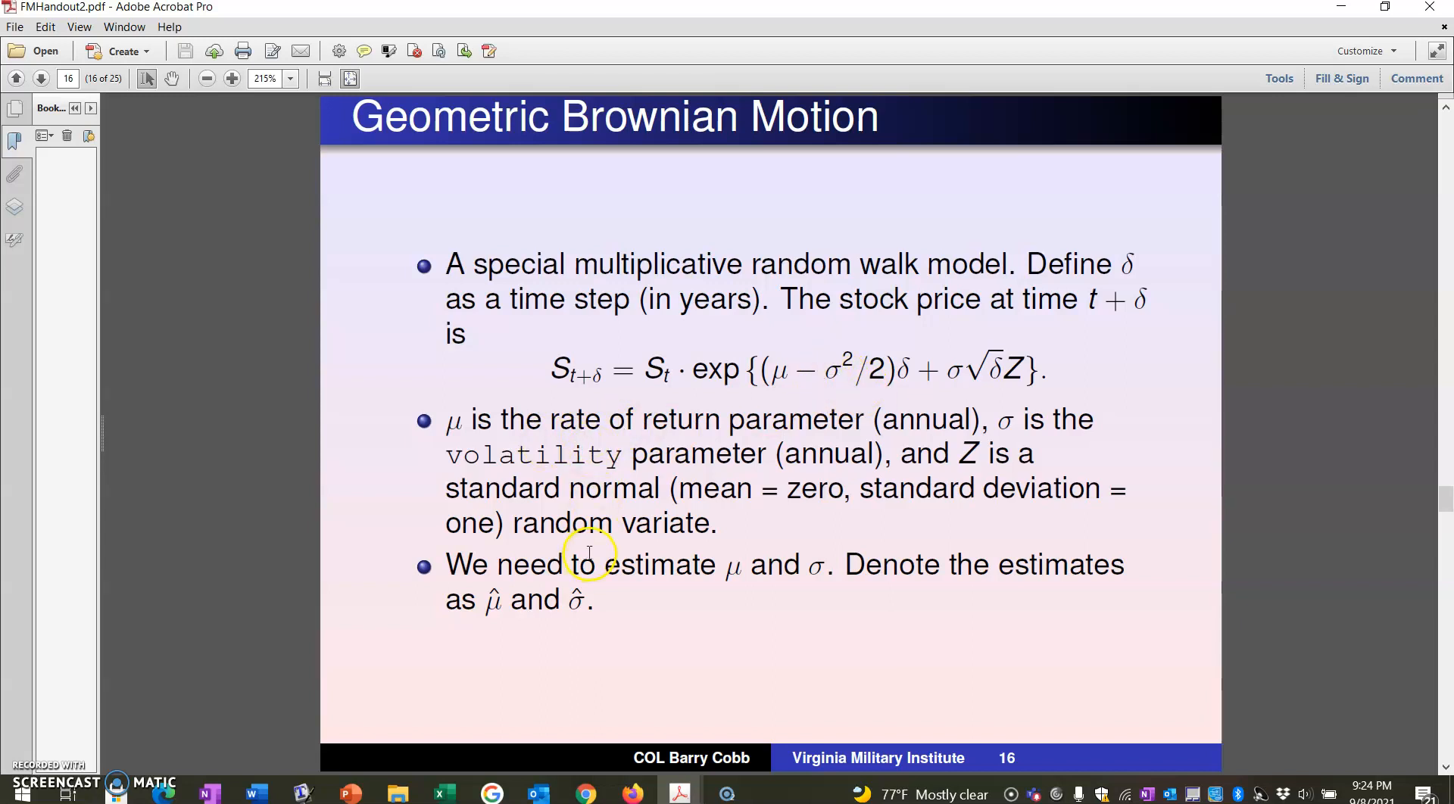
pyautogui.scroll(-1, 590, 557)
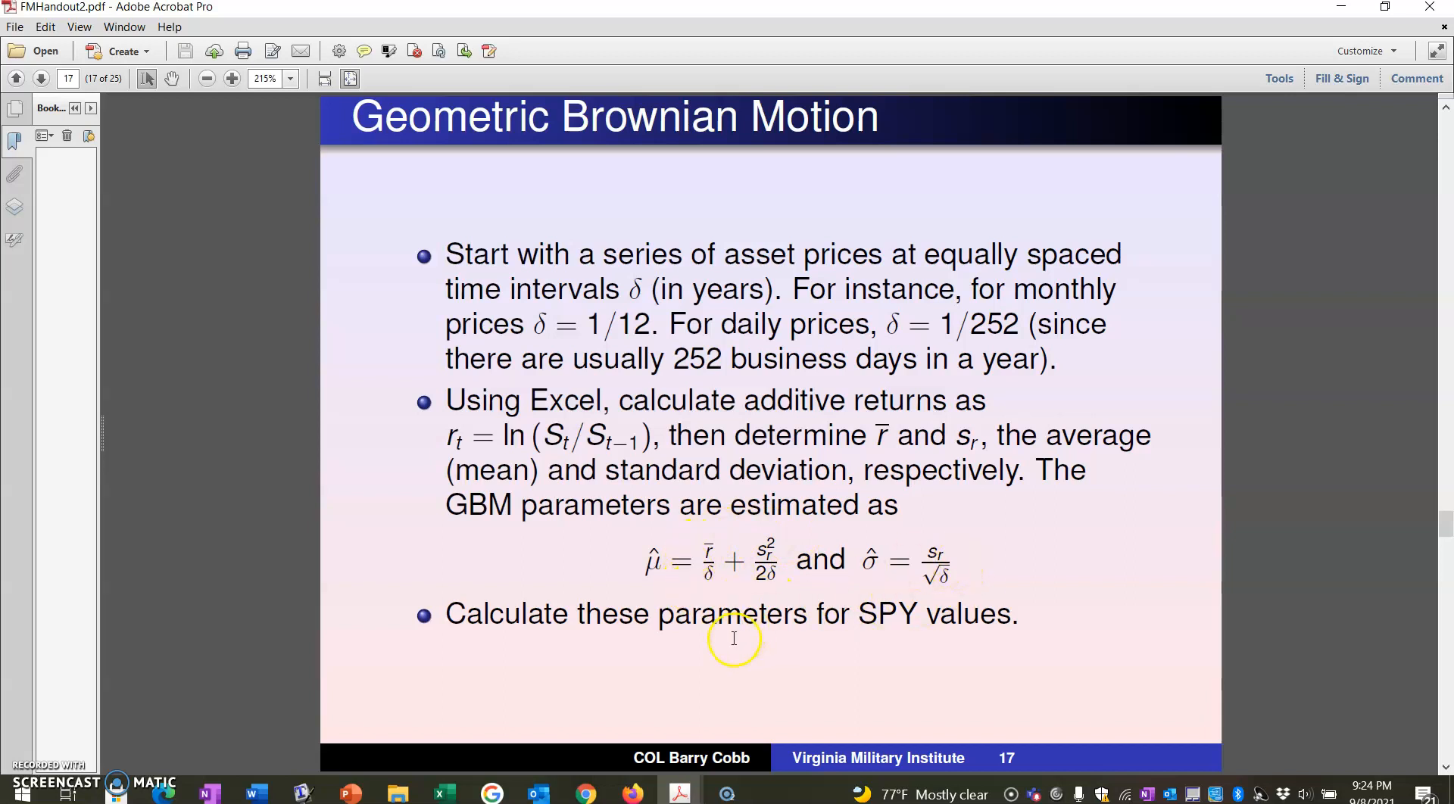
# Switch back to the TimeSeries1SolutionVideo2 workbook in Excel, label G165 "delta" and enter =1/12 in H165.
pyautogui.moveTo(444, 792)
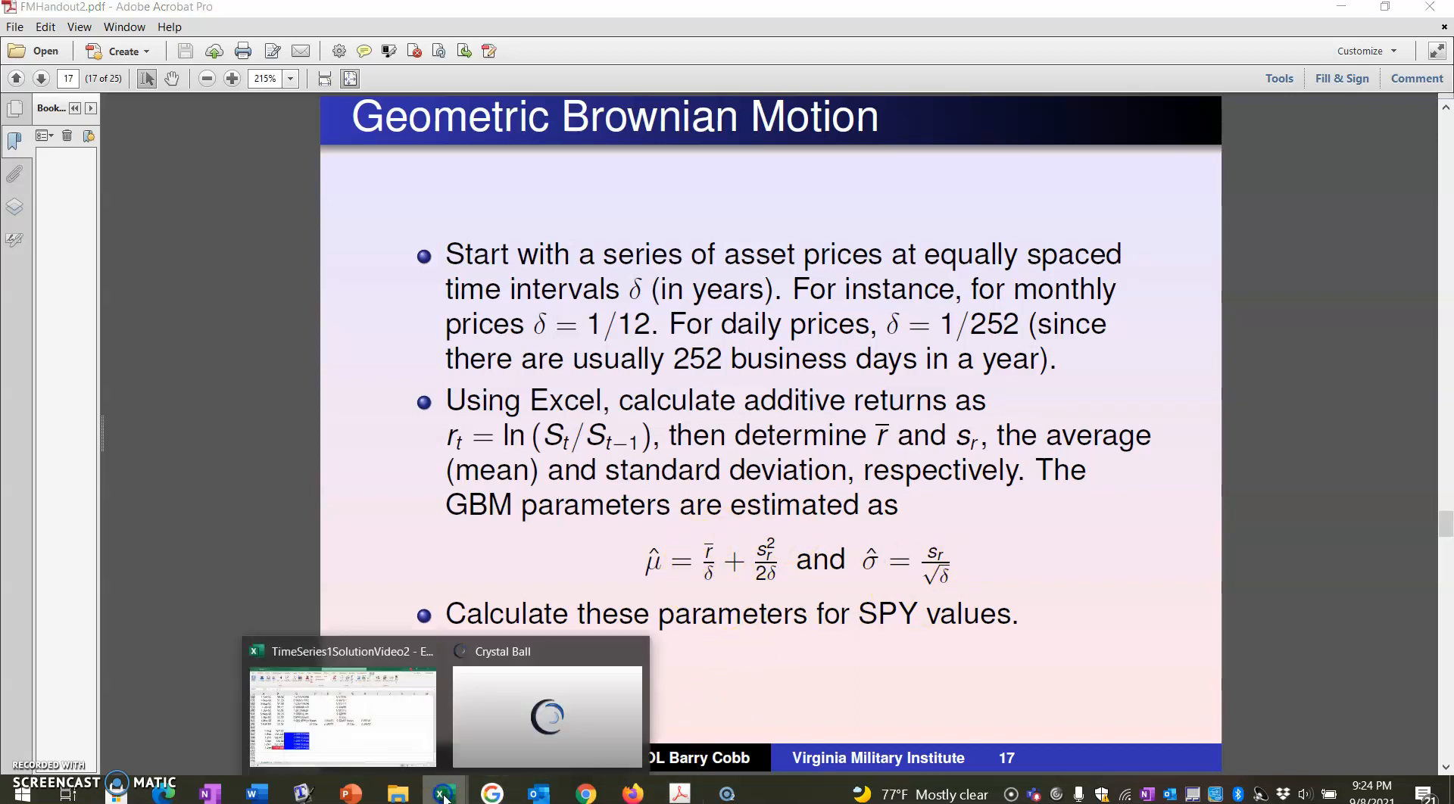
pyautogui.click(381, 743)
pyautogui.click(792, 471)
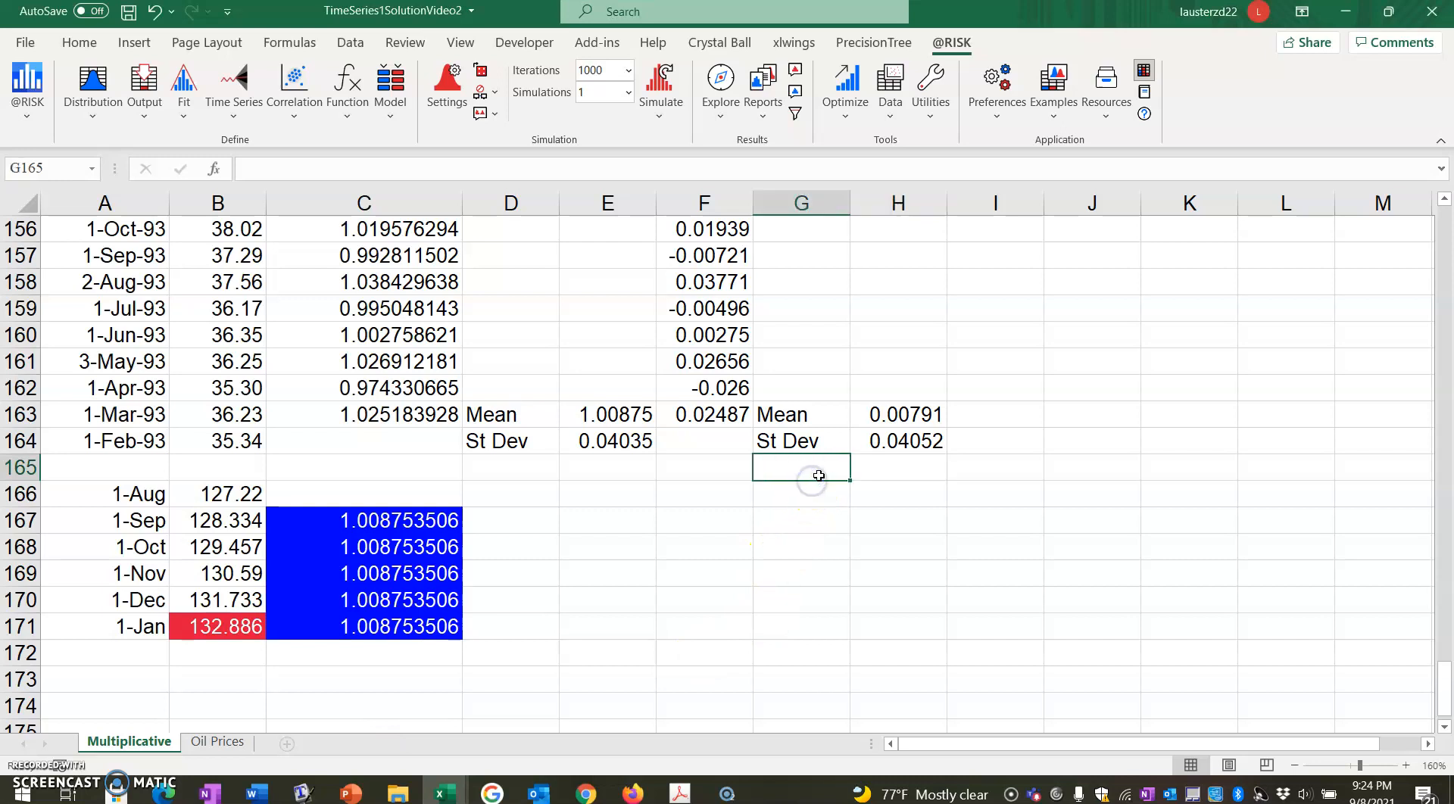
pyautogui.write('delta')
pyautogui.press('Tab')
pyautogui.write('=1/12')
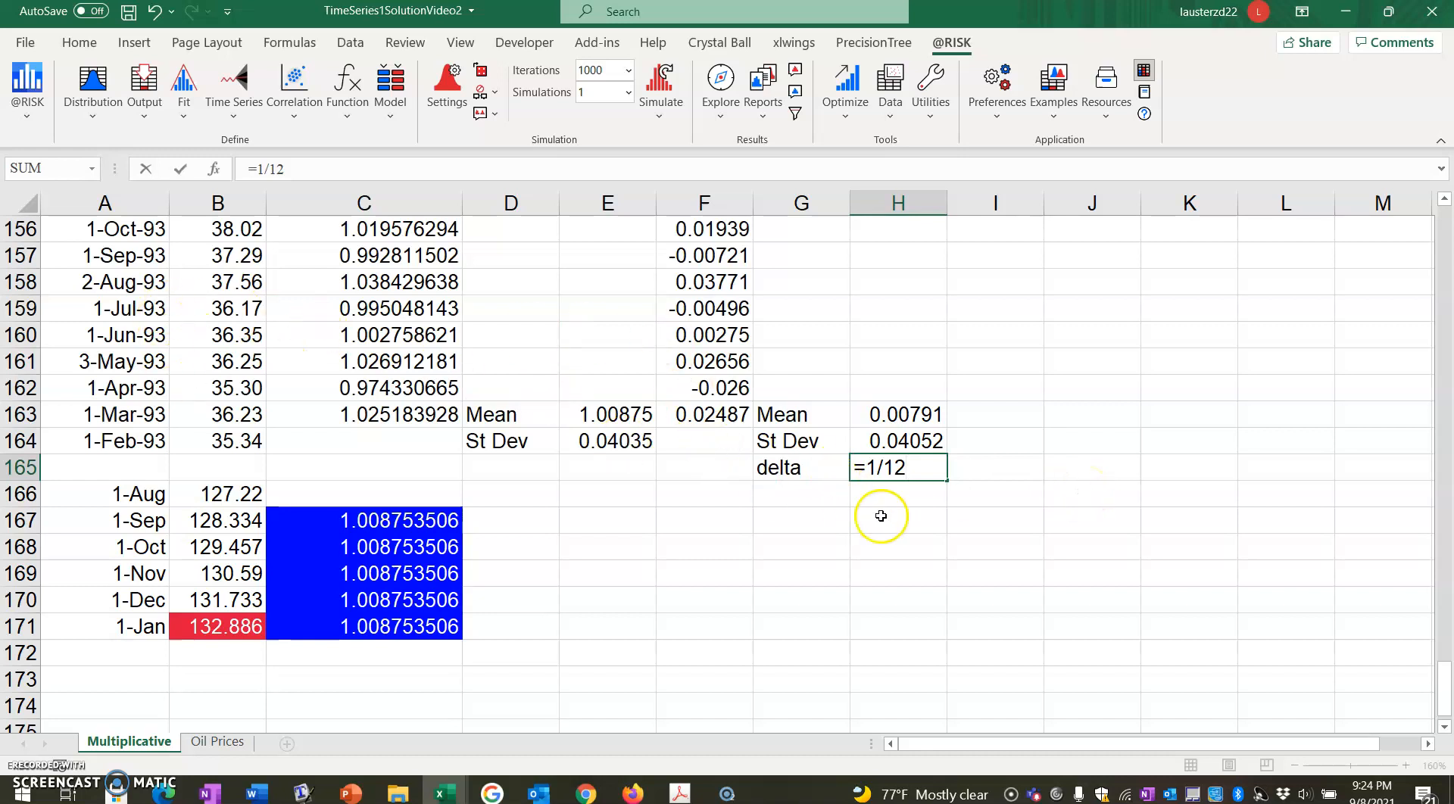
pyautogui.press('Return')
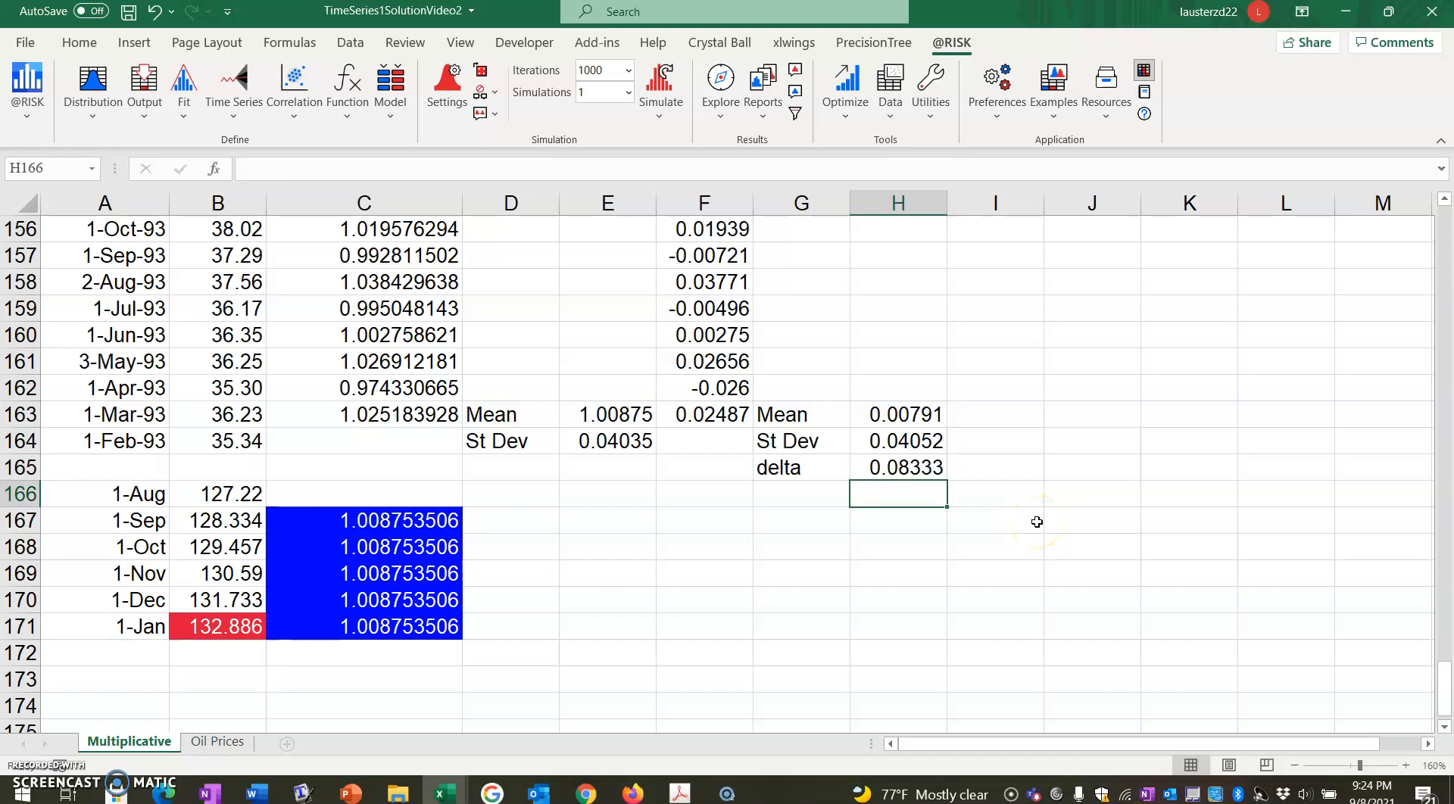
# Label G166 "mu-hat" and enter the rate of return estimate =H163/H165+H164^2/(2*H165) in H166.
pyautogui.press('Left')
pyautogui.write('mu-hat')
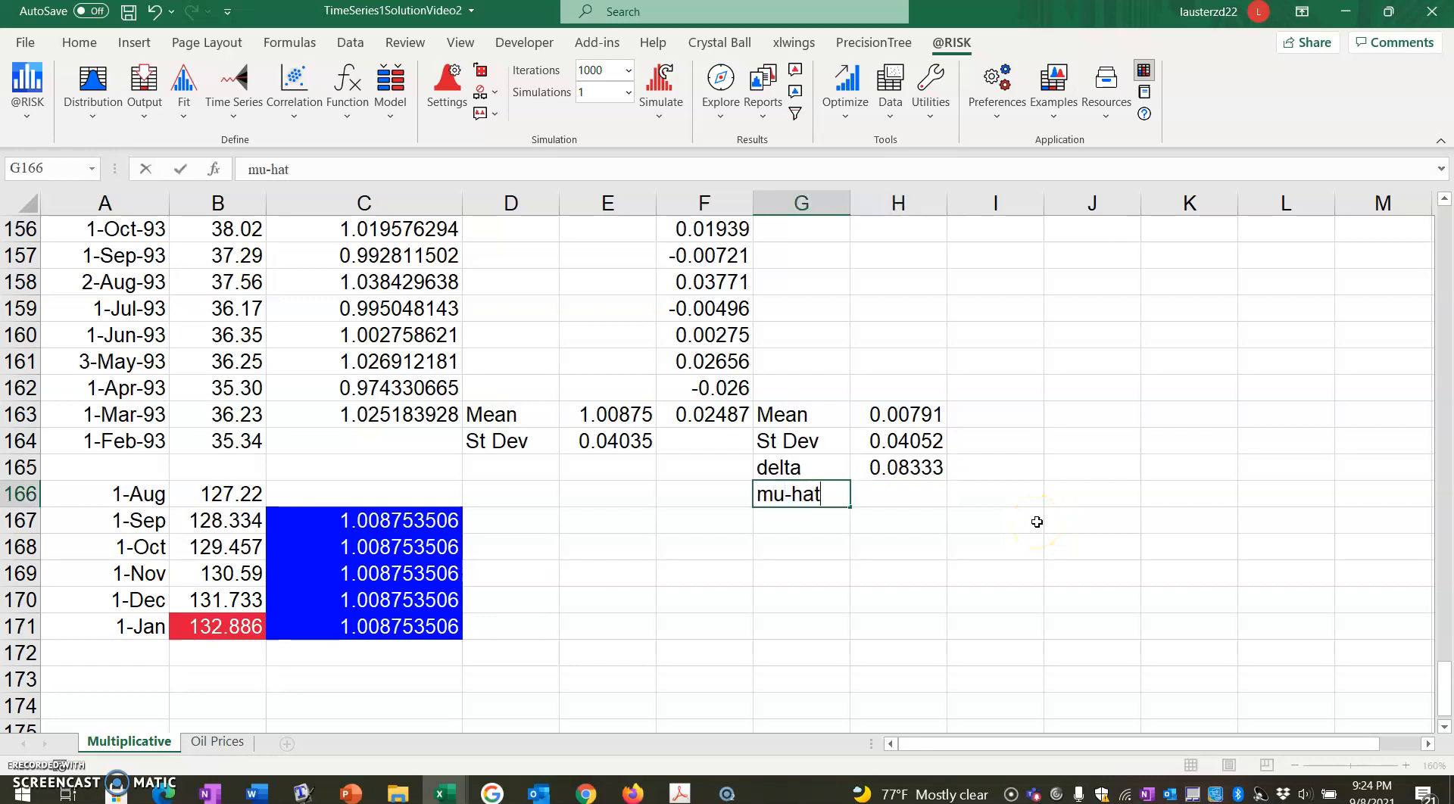
pyautogui.press('Tab')
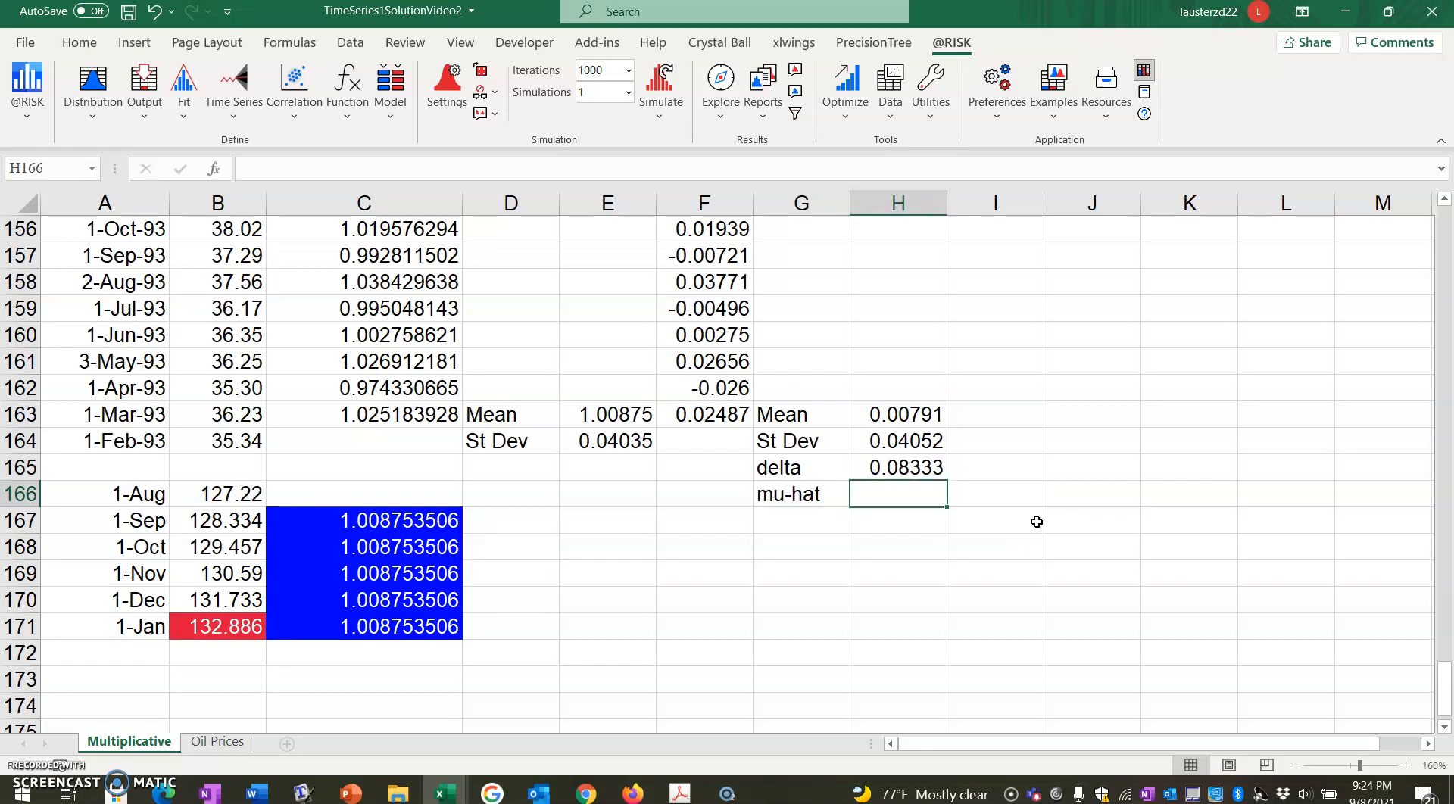
pyautogui.write('=')
pyautogui.press('Up')
pyautogui.press('Up')
pyautogui.press('Up')
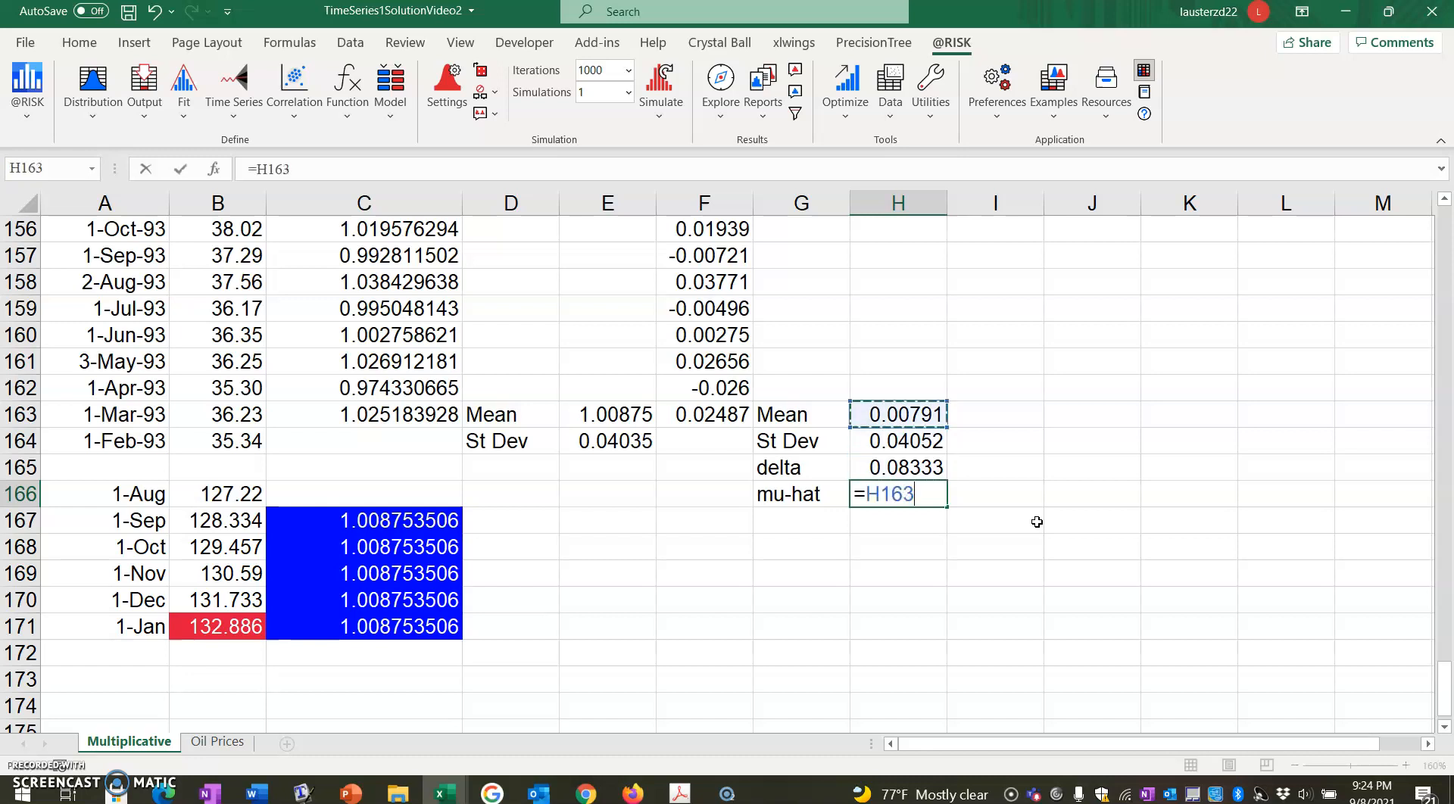
pyautogui.write('/')
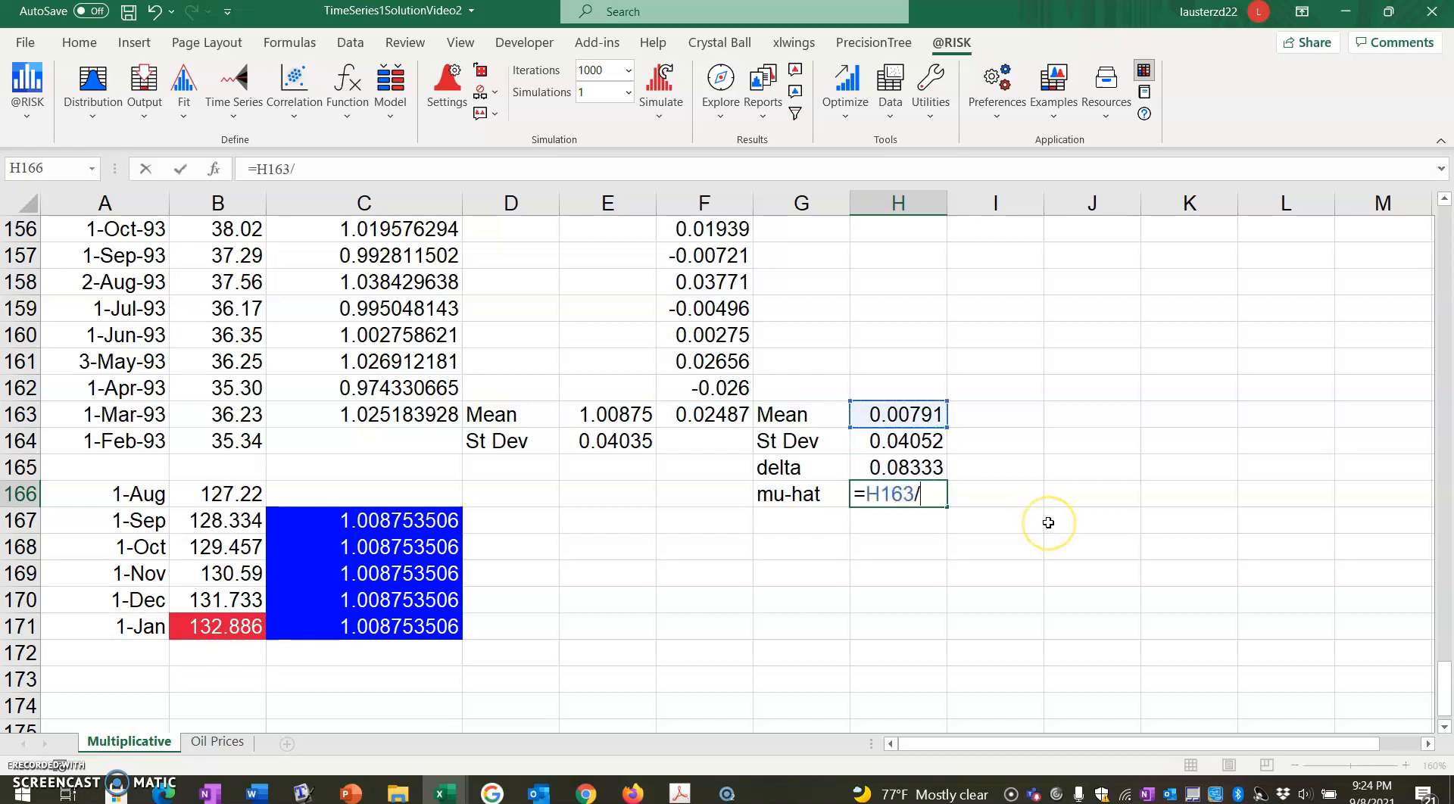
pyautogui.press('Up')
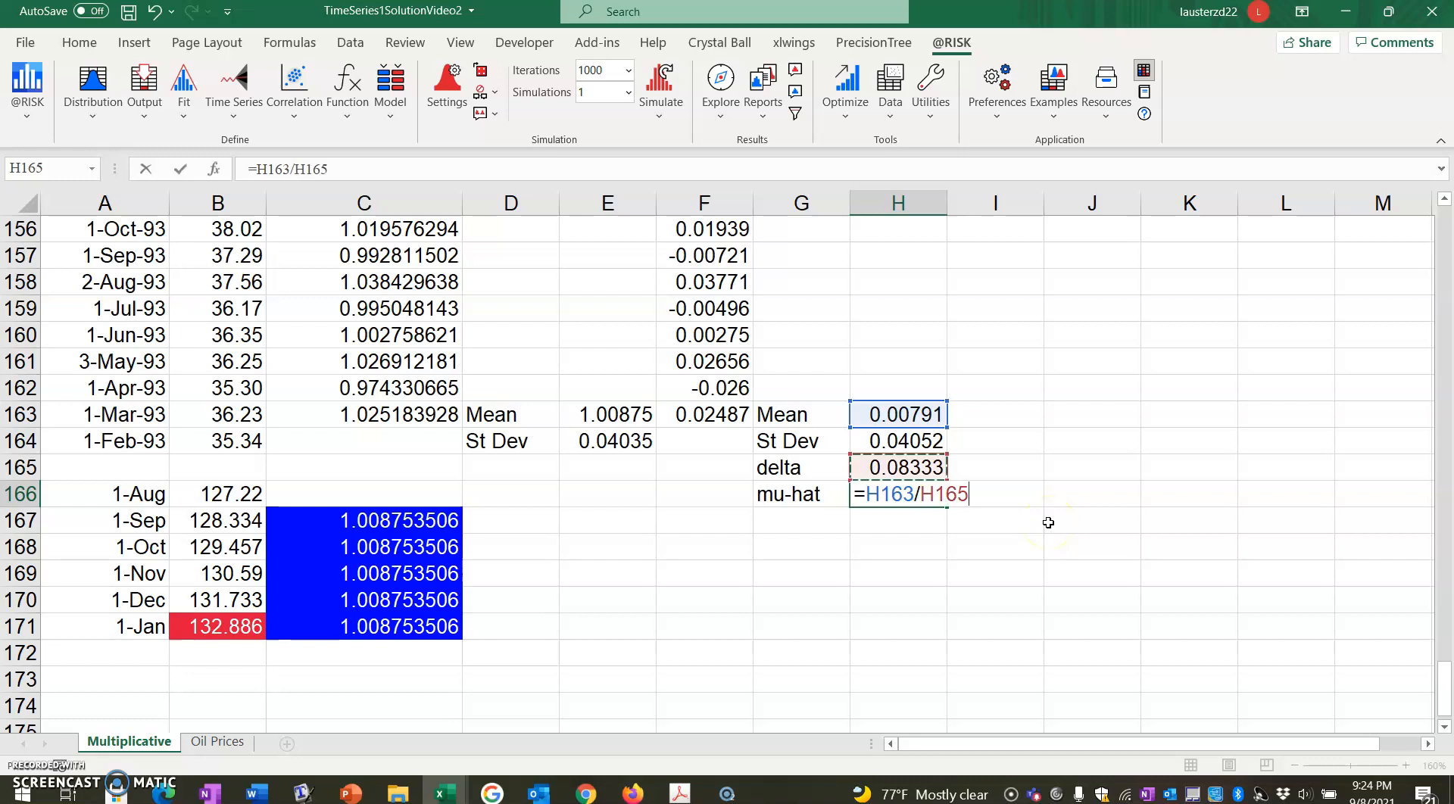
pyautogui.write('+')
pyautogui.press('Up')
pyautogui.press('Up')
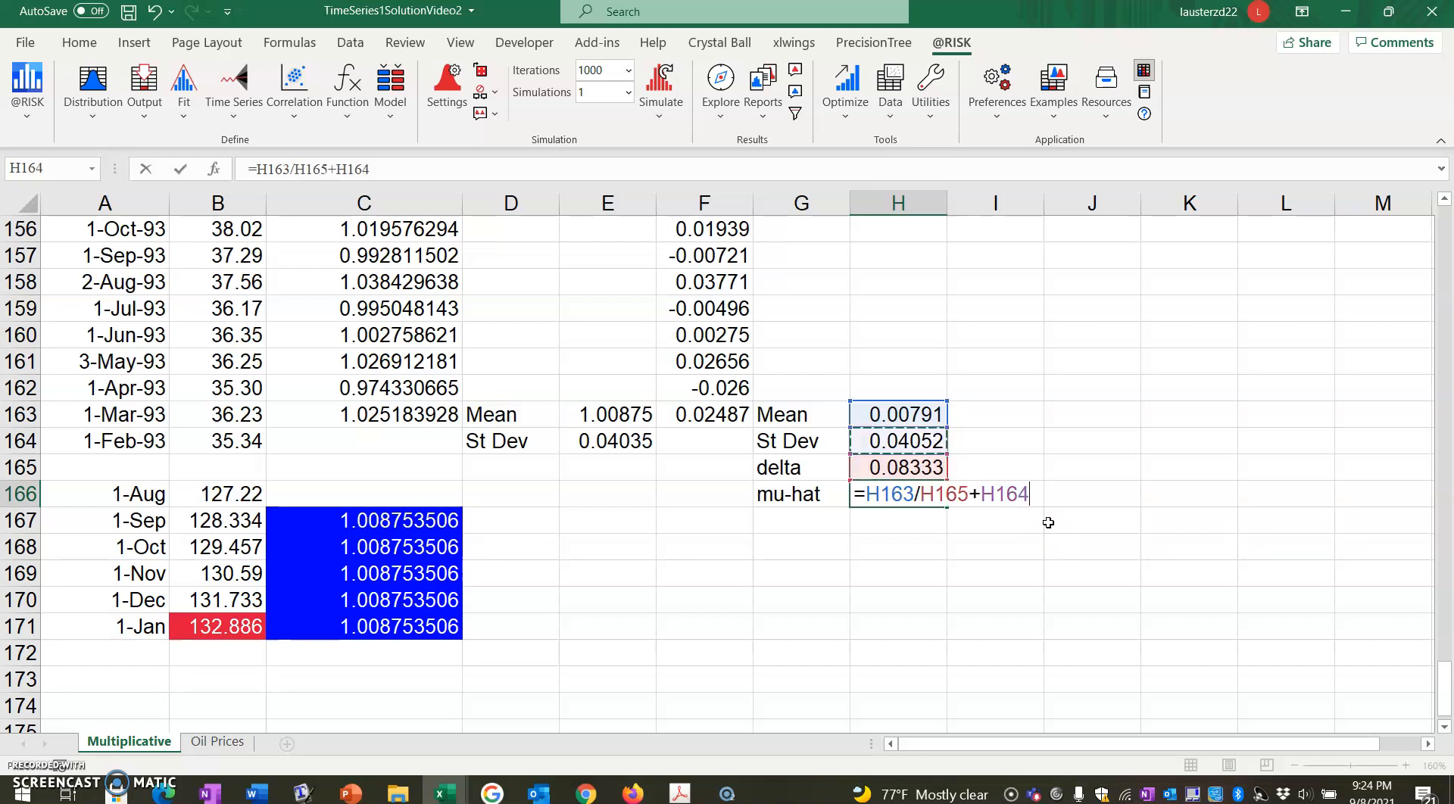
pyautogui.write('^2/(2*')
pyautogui.press('Up')
pyautogui.write(')')
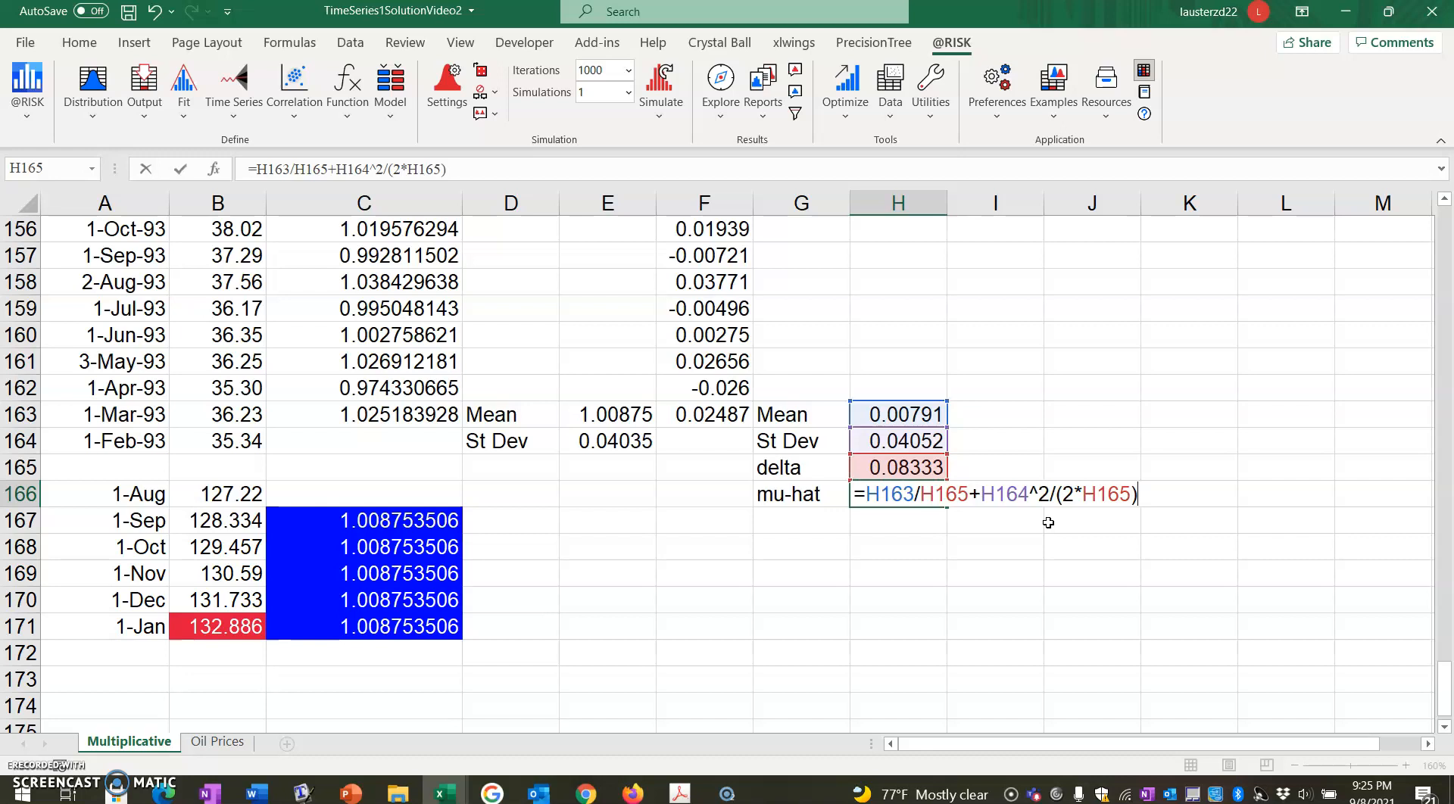
pyautogui.press('Return')
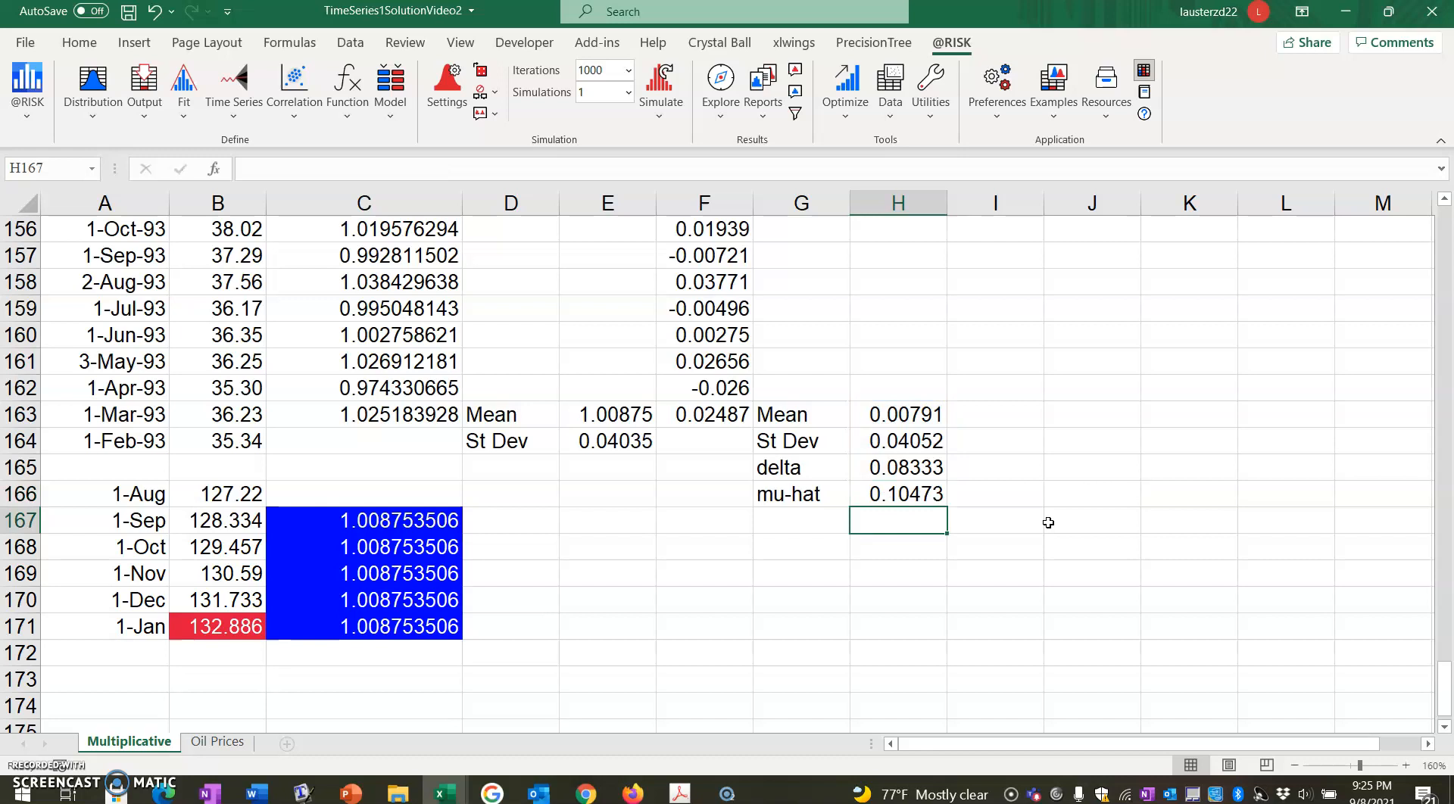
# Label G167 "sigma-hat" and enter the volatility estimate =H164/SQRT(H165) in H167.
pyautogui.press('Left')
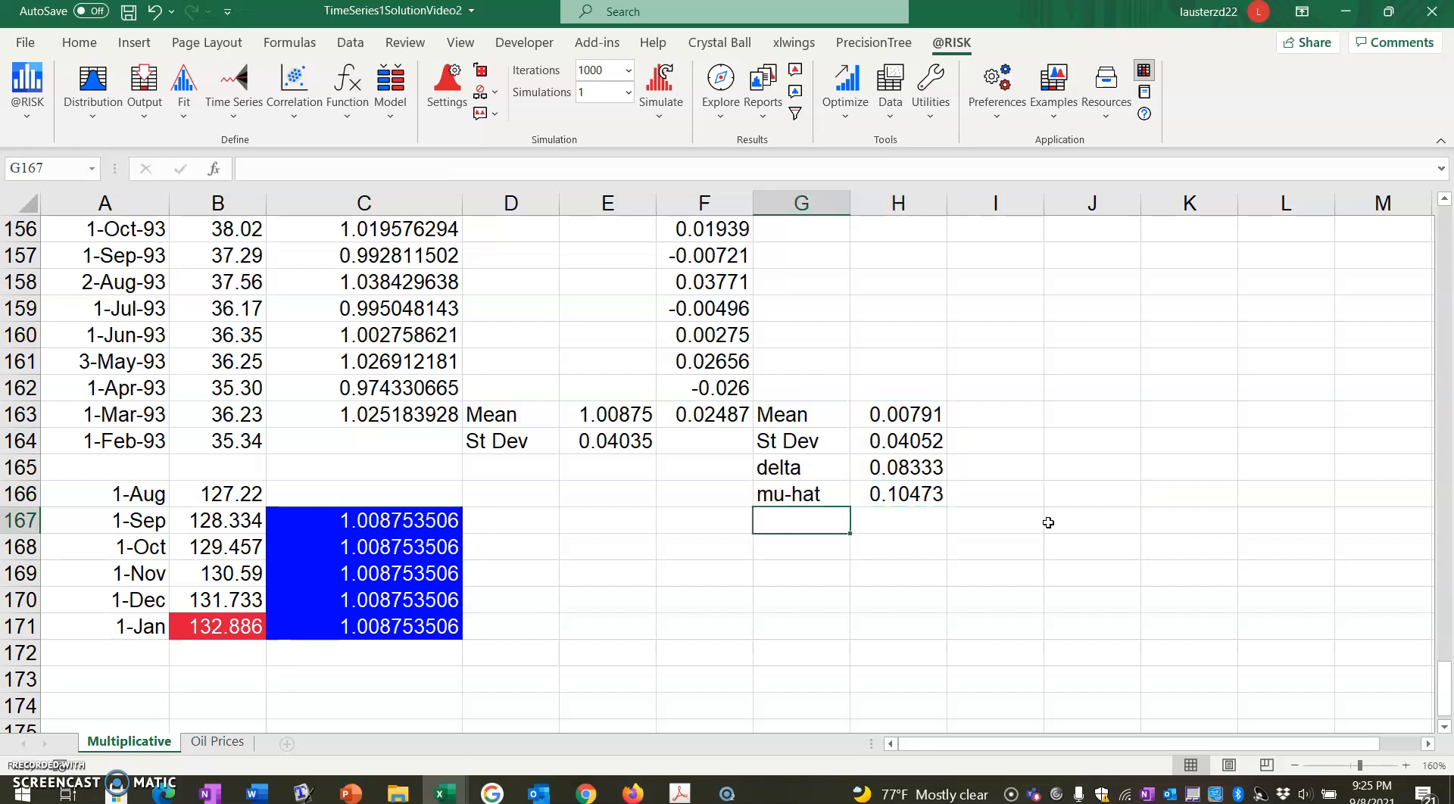
pyautogui.write('sigma-hat')
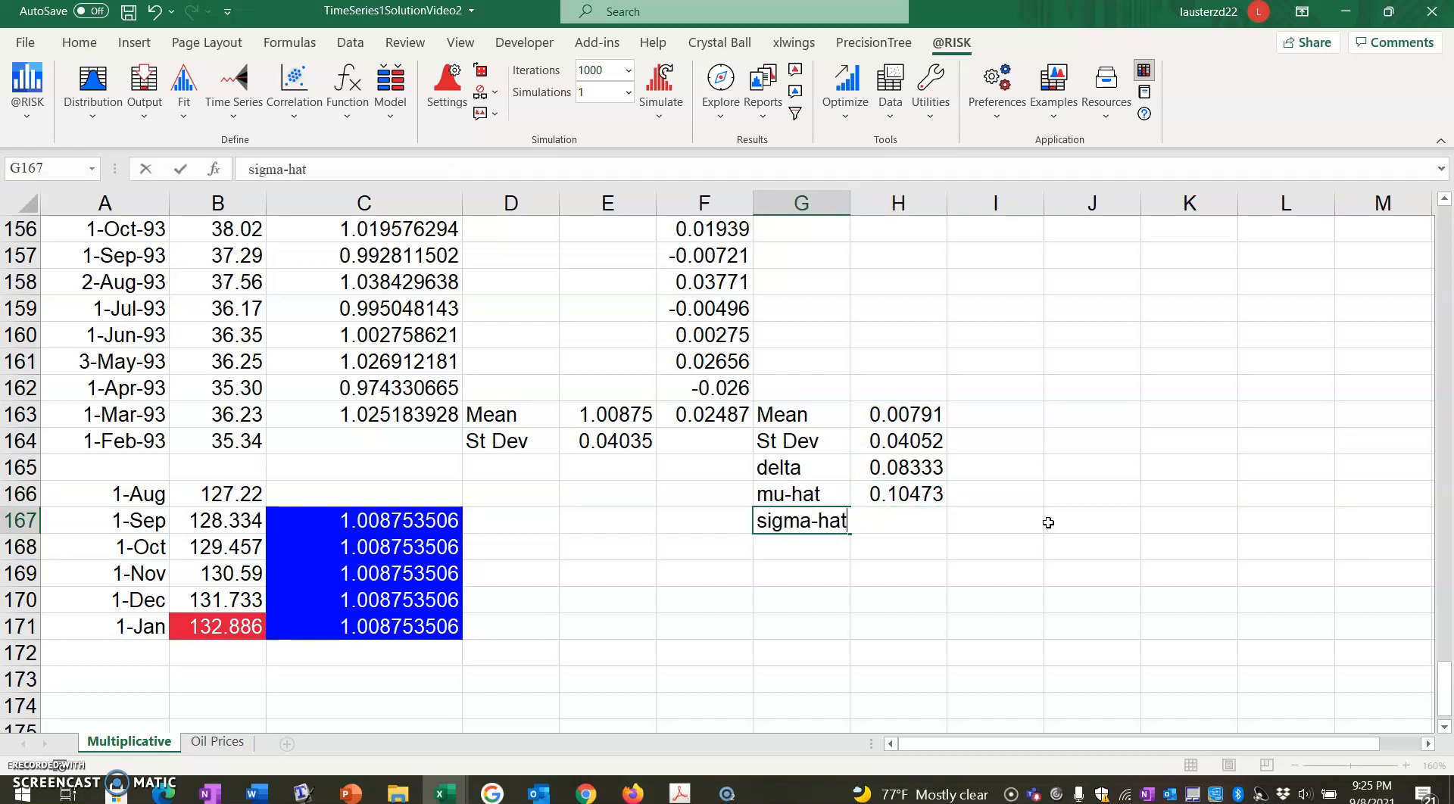
pyautogui.press('Right')
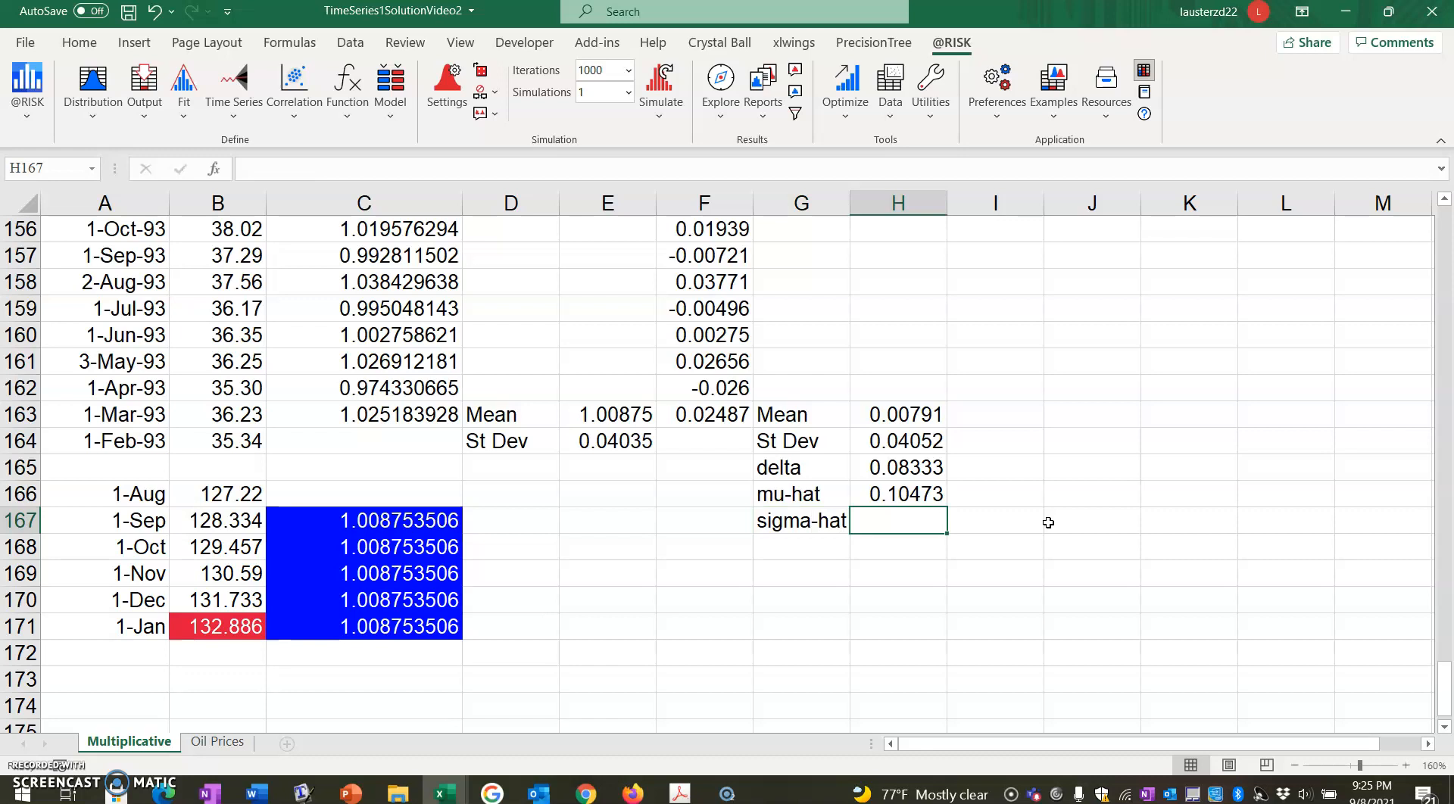
pyautogui.write('=')
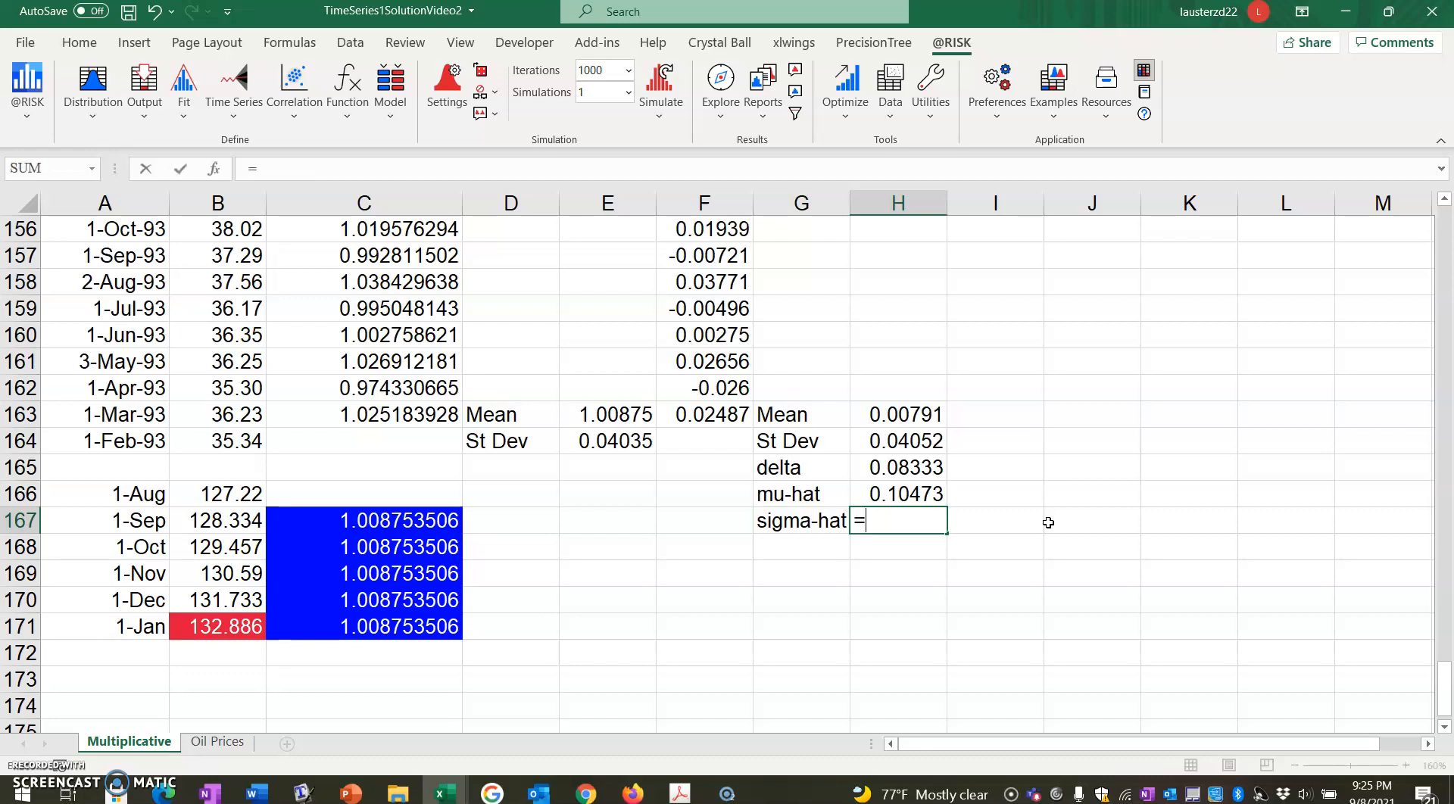
pyautogui.press('Up')
pyautogui.press('Up')
pyautogui.press('Up')
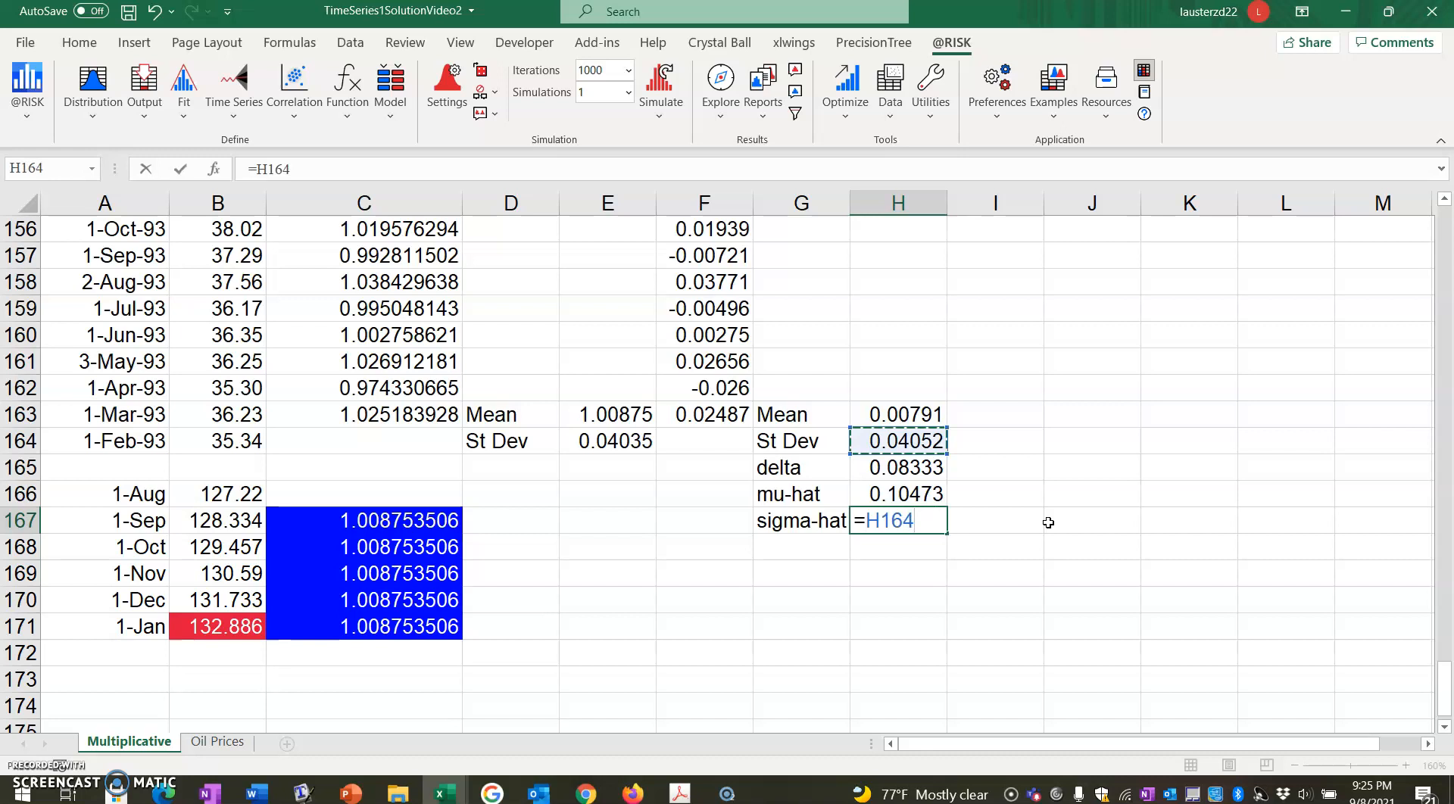
pyautogui.write('/')
pyautogui.write('S')
pyautogui.write('RT(')
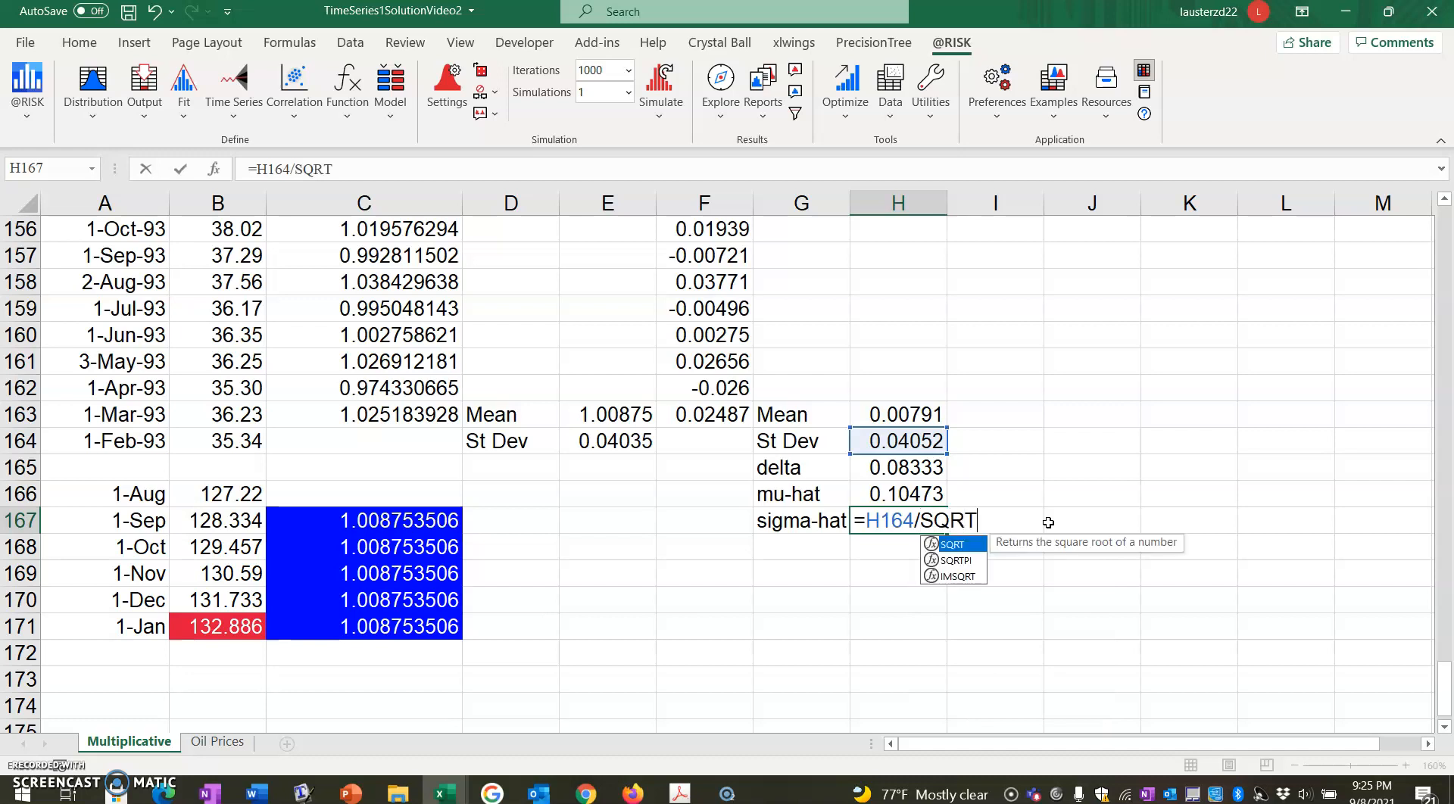
pyautogui.press('Up')
pyautogui.press('Up')
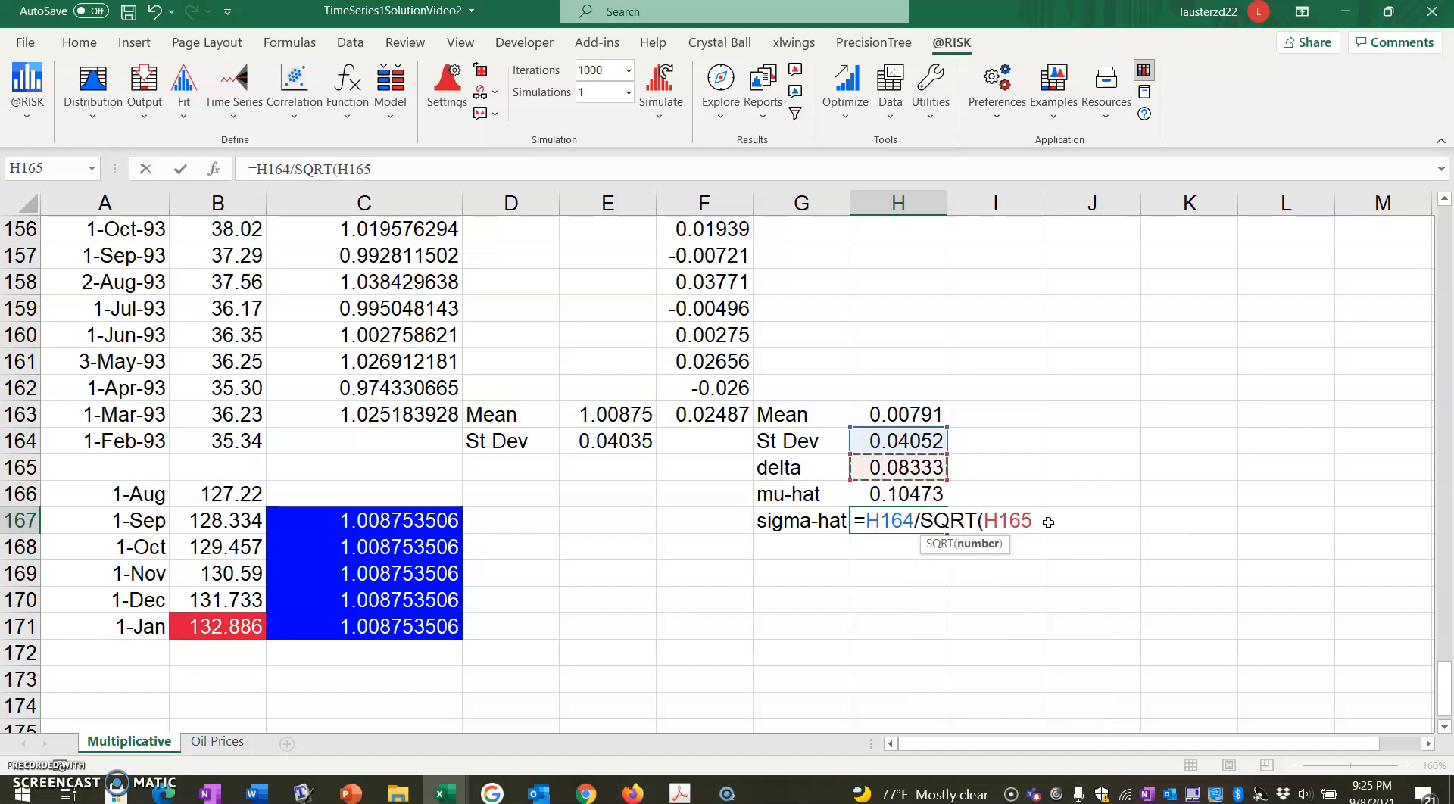
pyautogui.write(')')
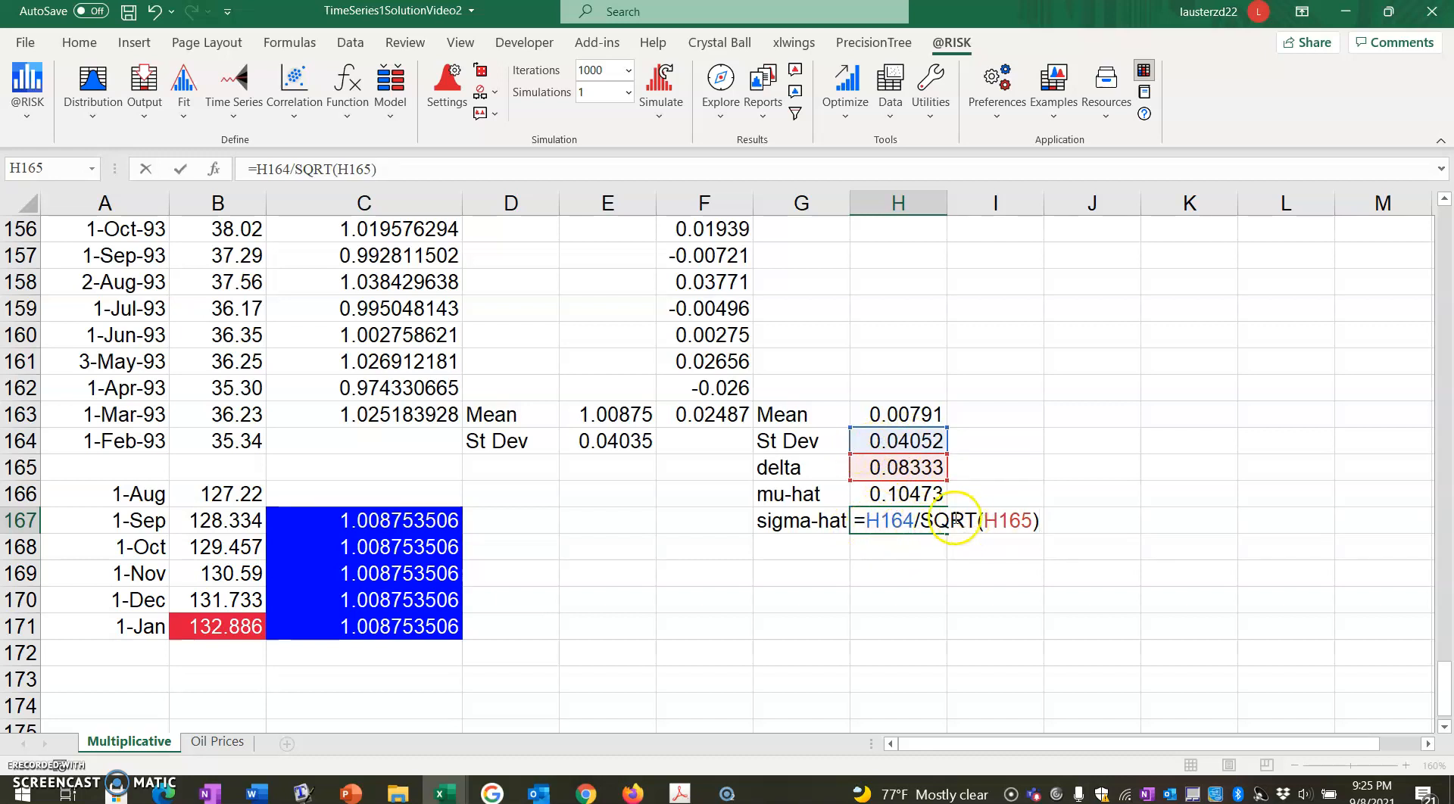
pyautogui.press('Return')
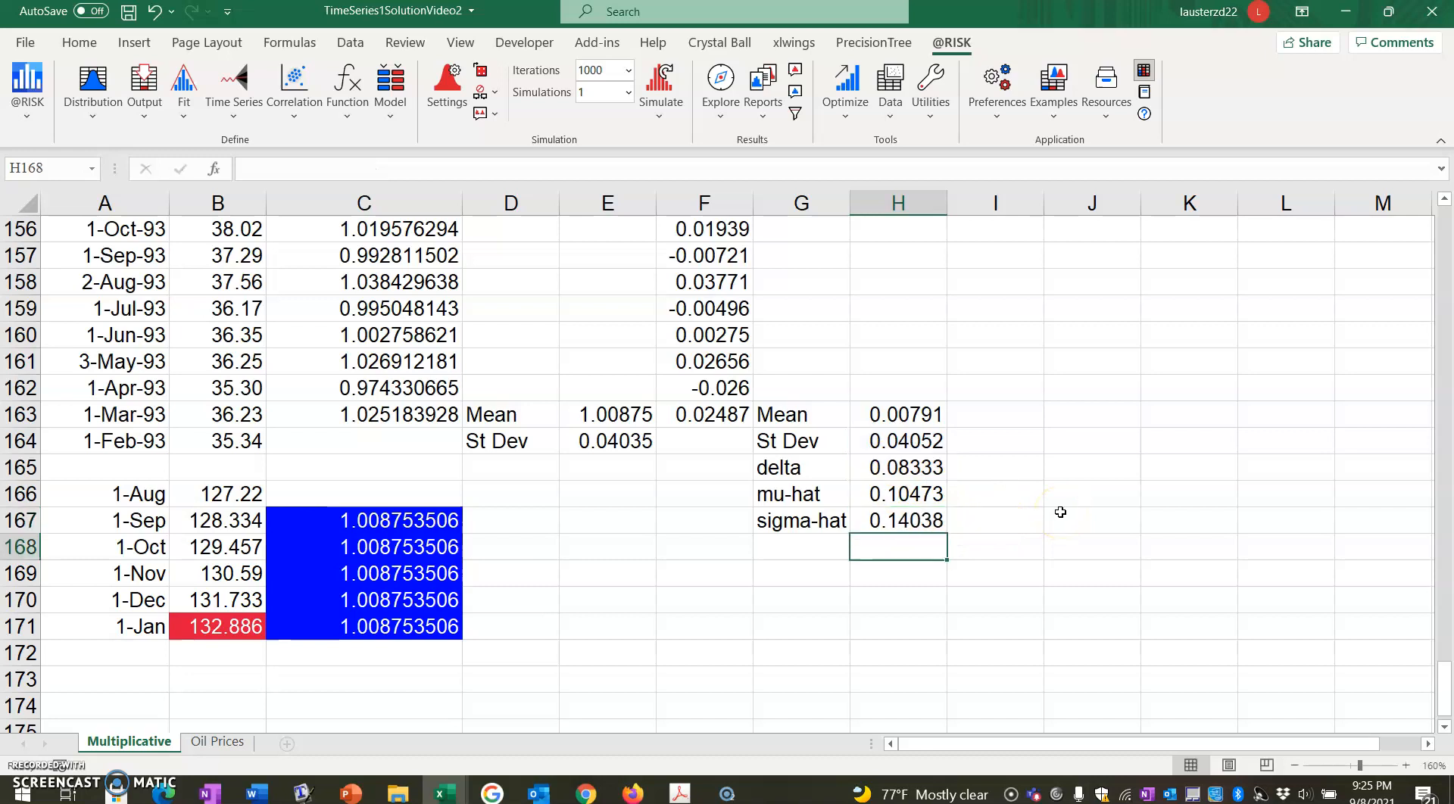
# Copy the forecast dates in A166:A171 to D166:D171 and select E167.
pyautogui.moveTo(156, 496); pyautogui.dragTo(152, 626)
pyautogui.hotkey('ctrl', 'c')
pyautogui.click(530, 494)
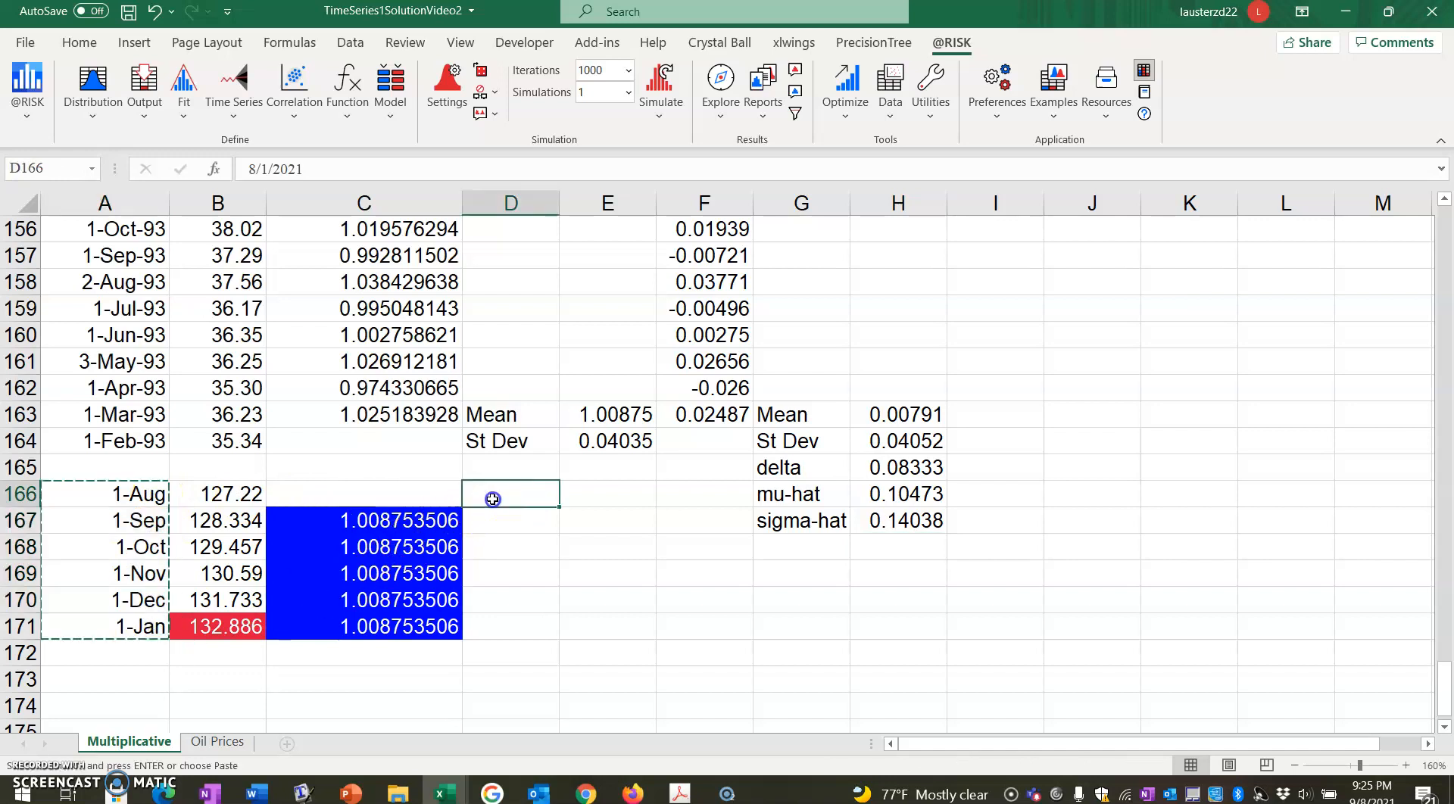
pyautogui.hotkey('ctrl', 'v')
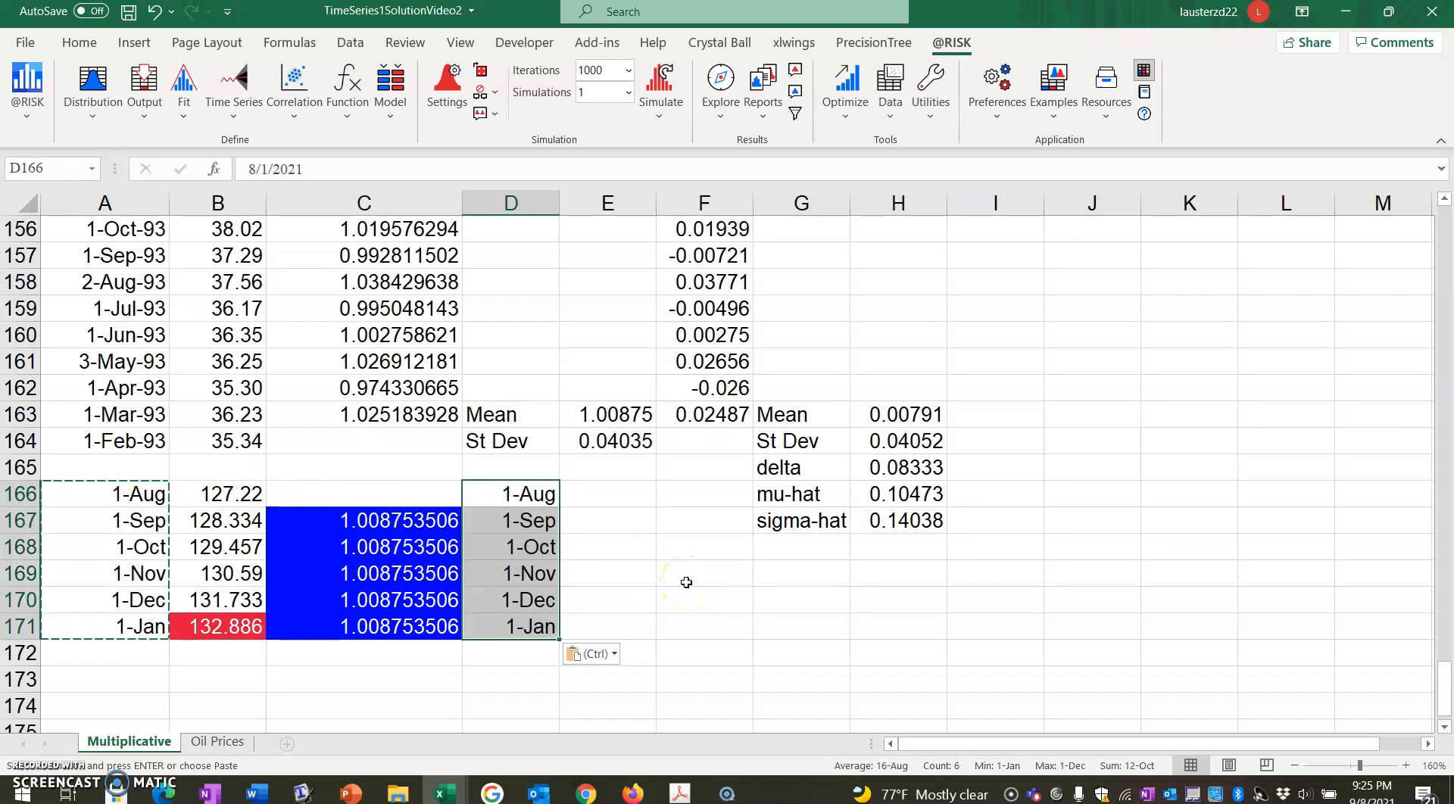
pyautogui.click(605, 490)
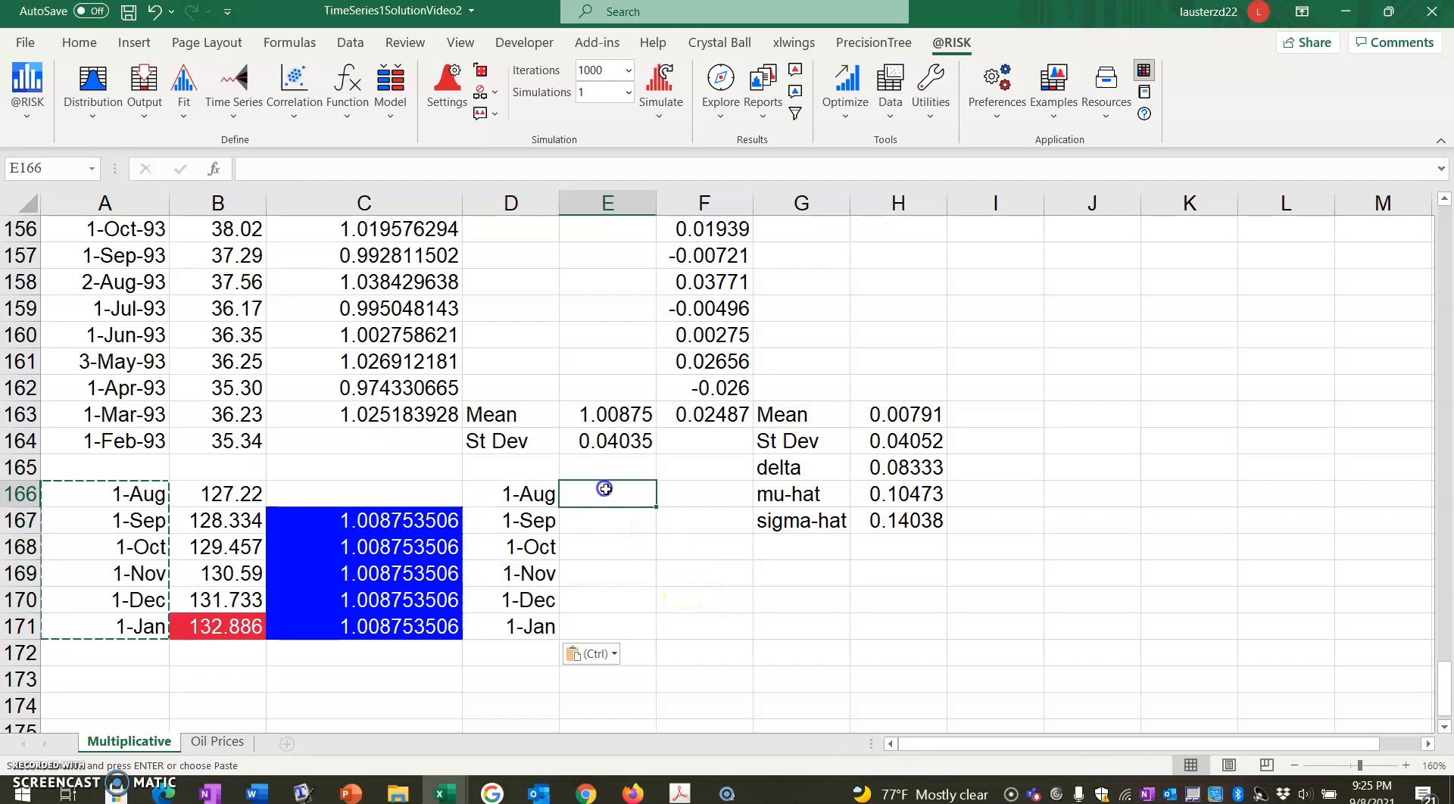
pyautogui.click(607, 520)
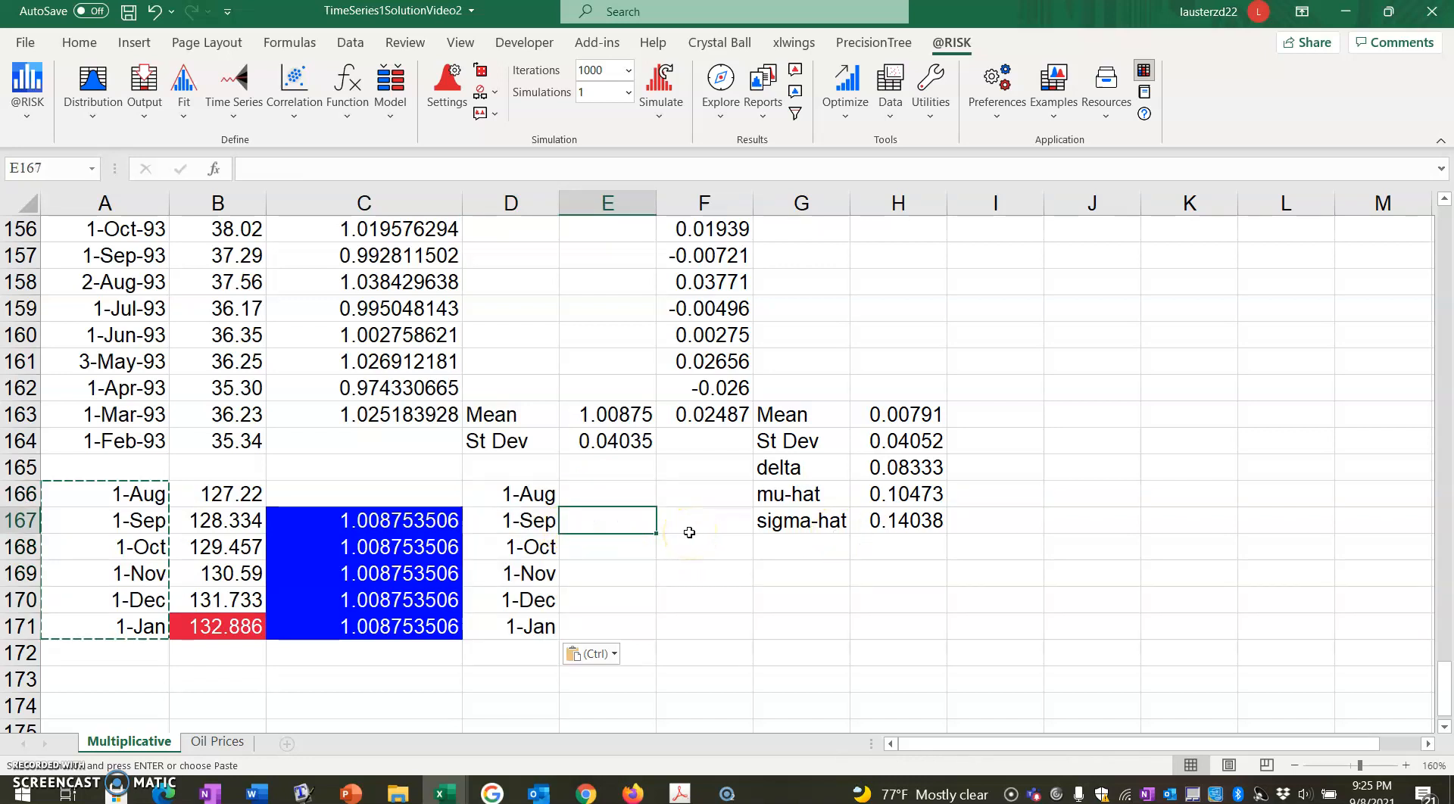
# Switch to FMHandout2.pdf in Adobe Acrobat and read the Geometric Brownian Motion stock price formula on page 16.
pyautogui.click(680, 792)
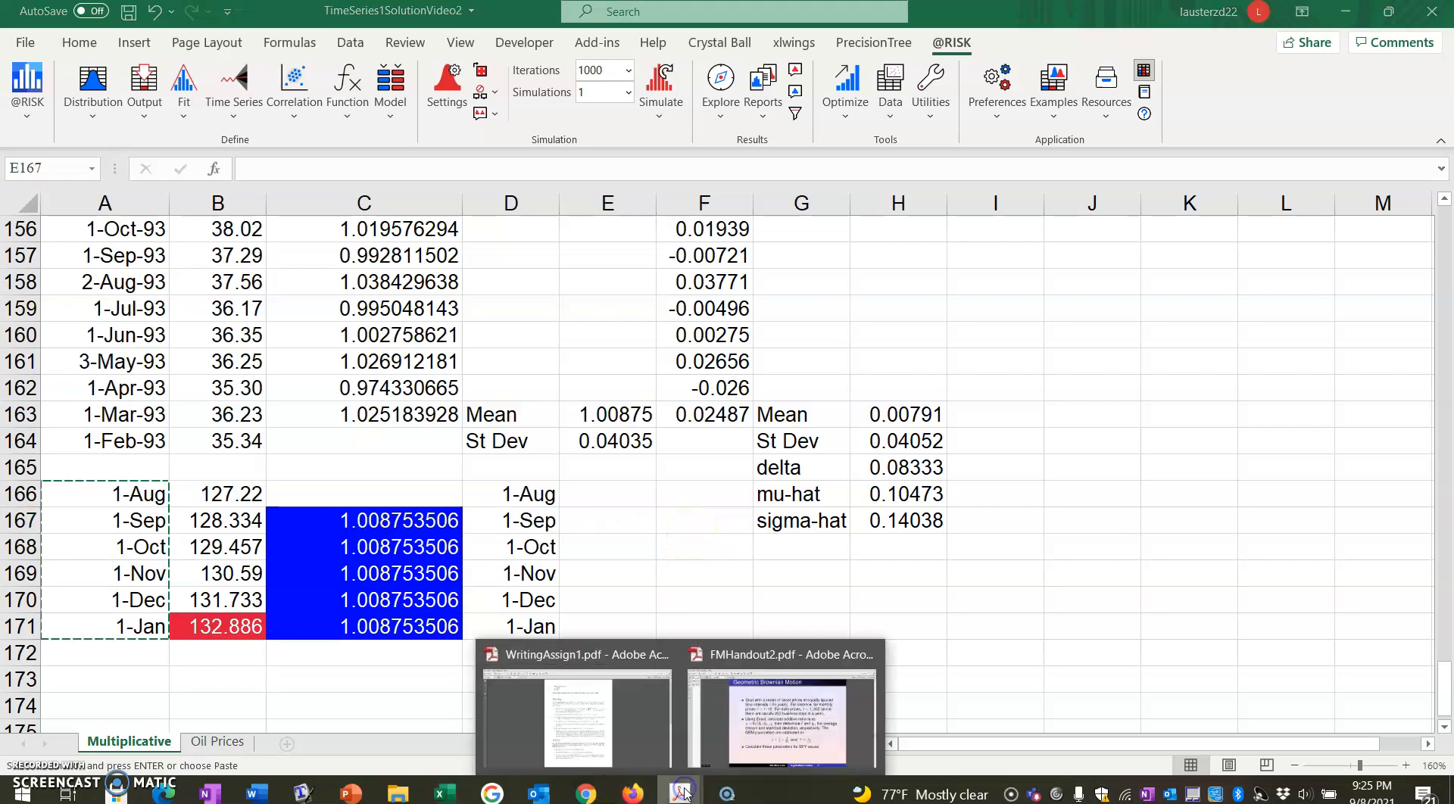
pyautogui.click(754, 753)
pyautogui.scroll(2, 757, 624)
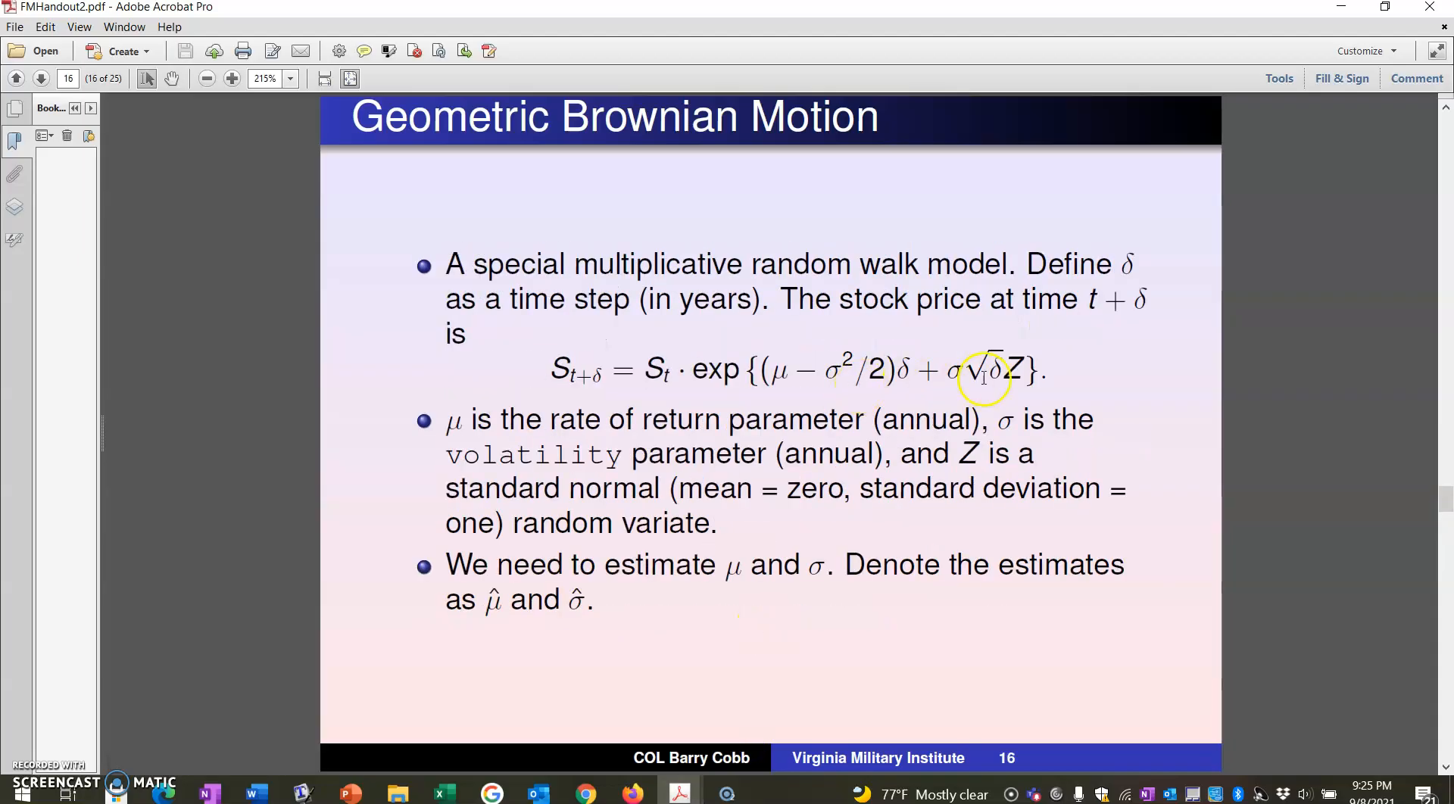
pyautogui.click(445, 793)
pyautogui.click(407, 744)
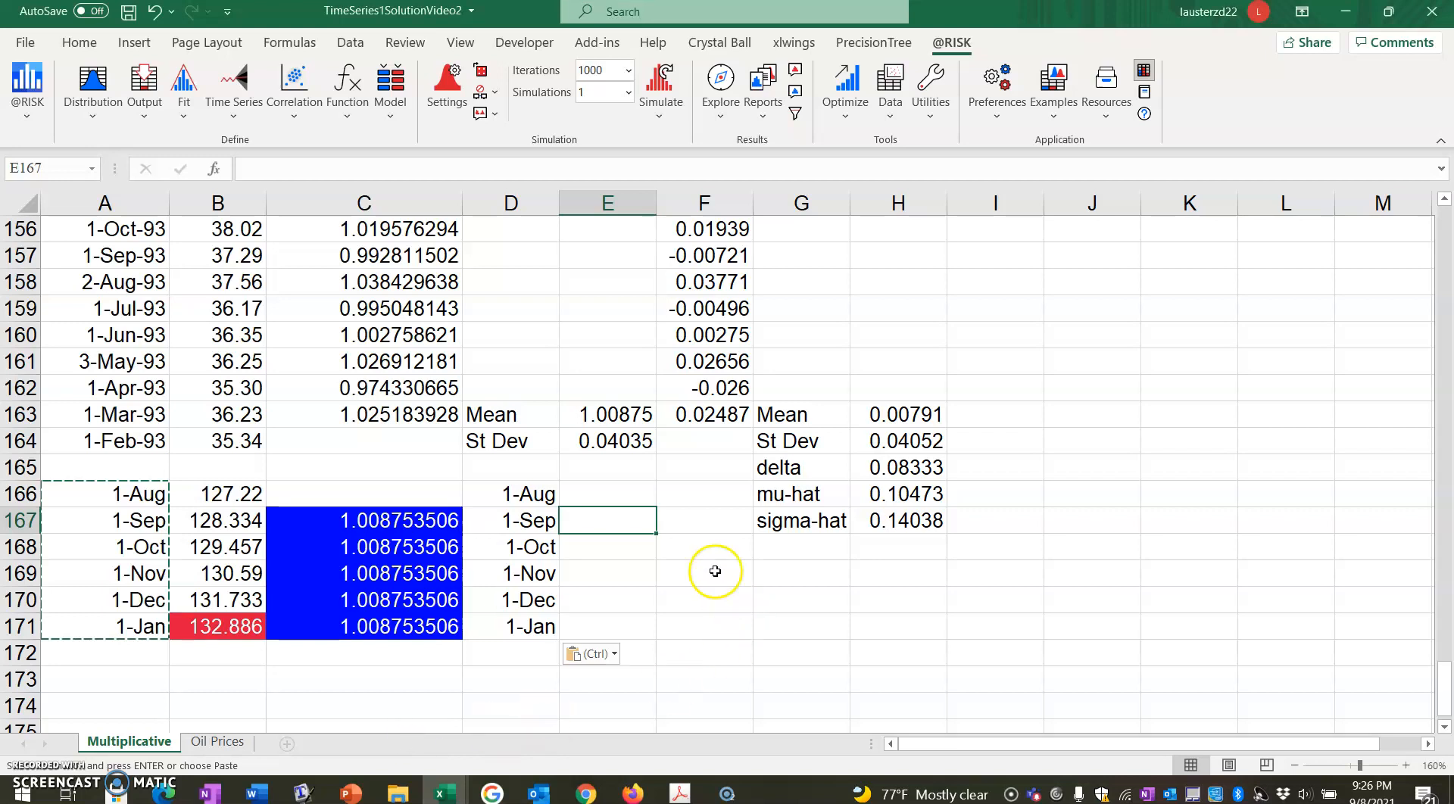
pyautogui.click(90, 118)
pyautogui.click(112, 145)
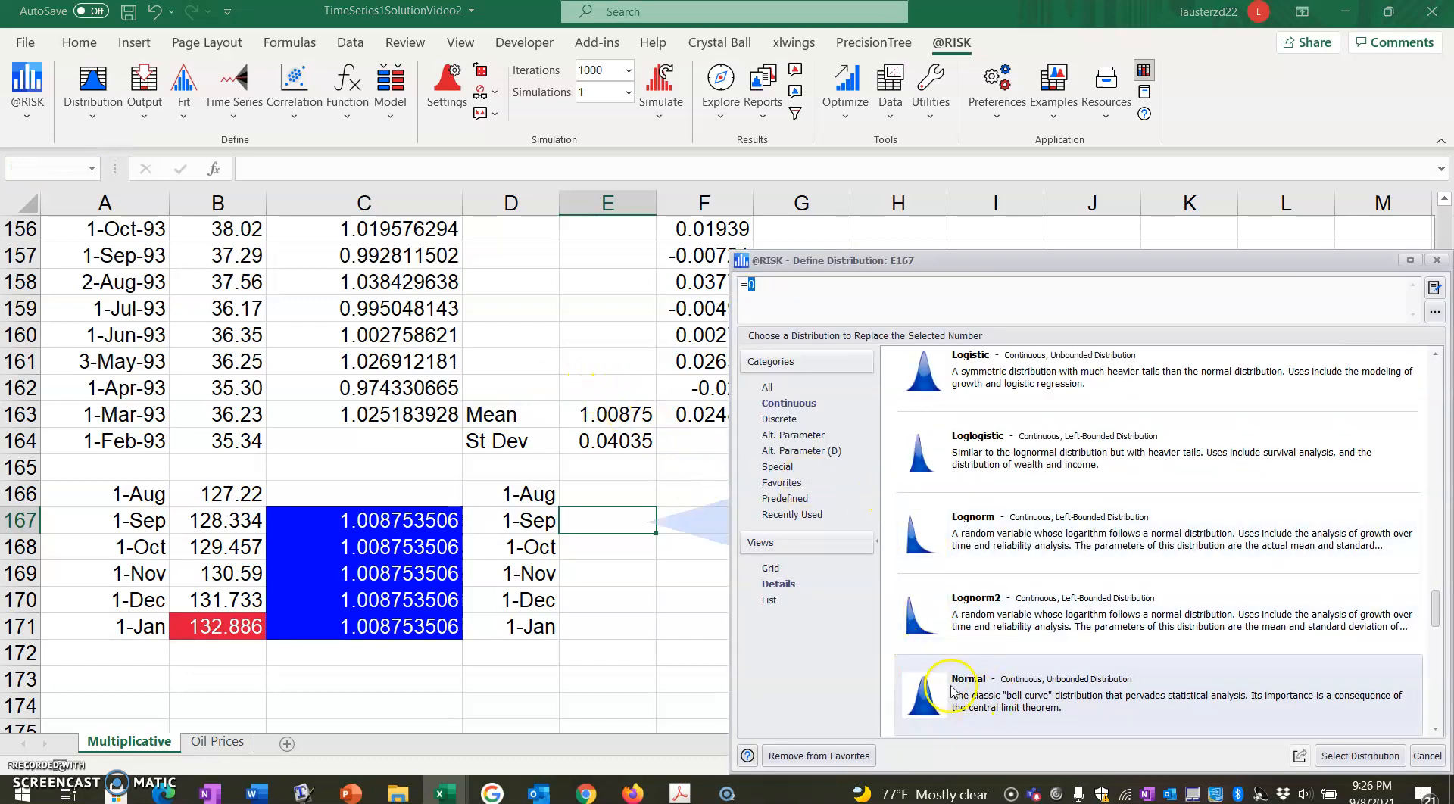
pyautogui.click(1361, 756)
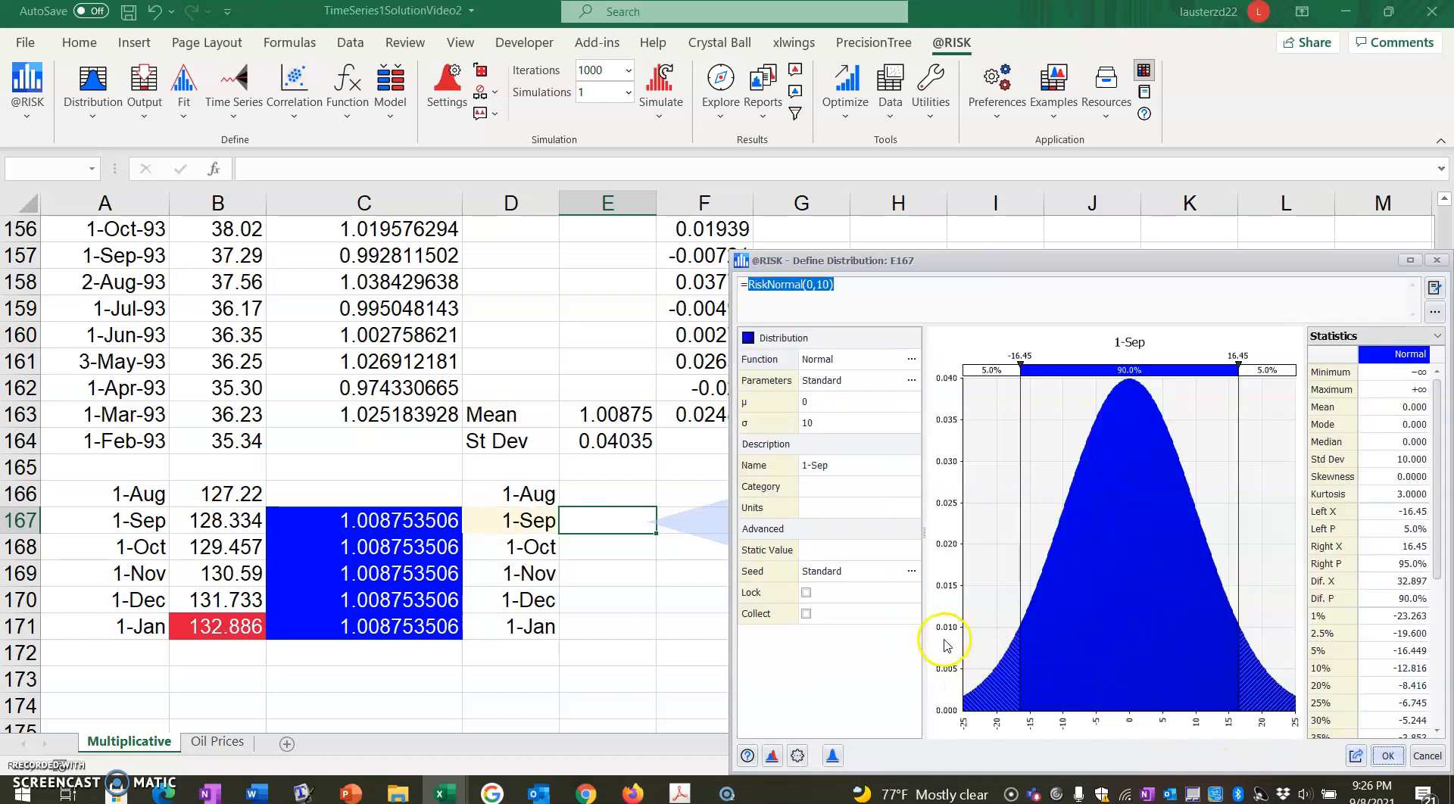
pyautogui.click(812, 422)
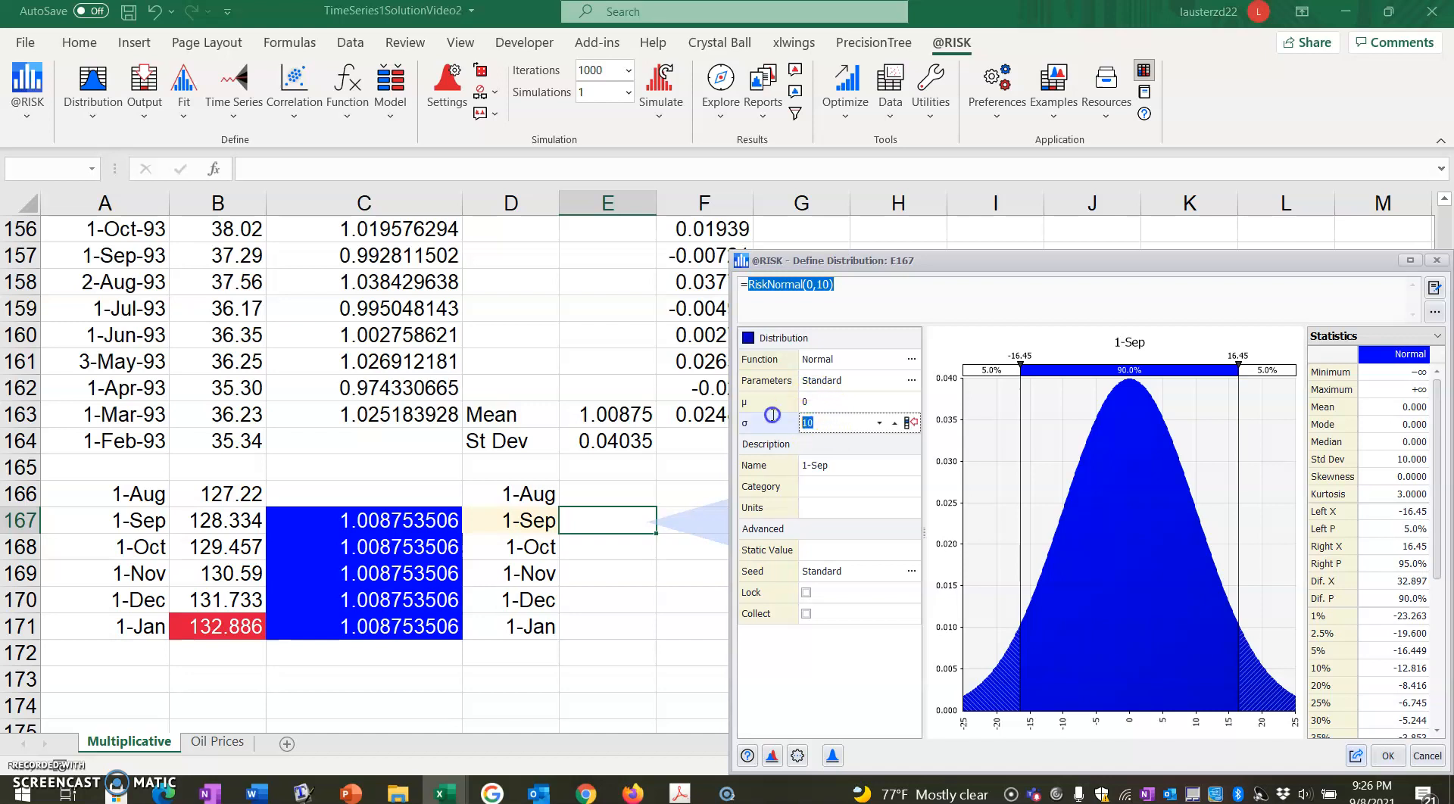
pyautogui.press('BackSpace')
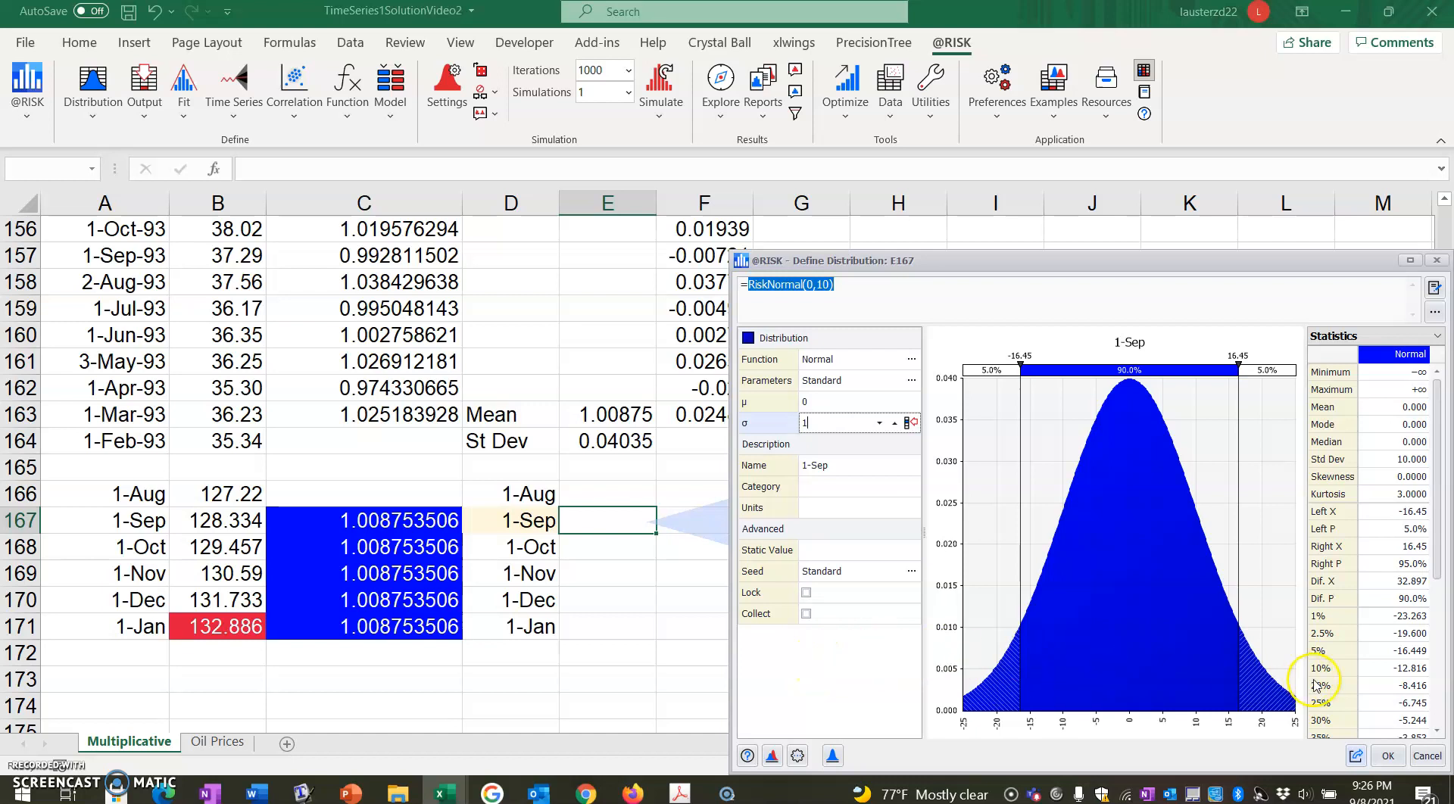
pyautogui.click(1388, 758)
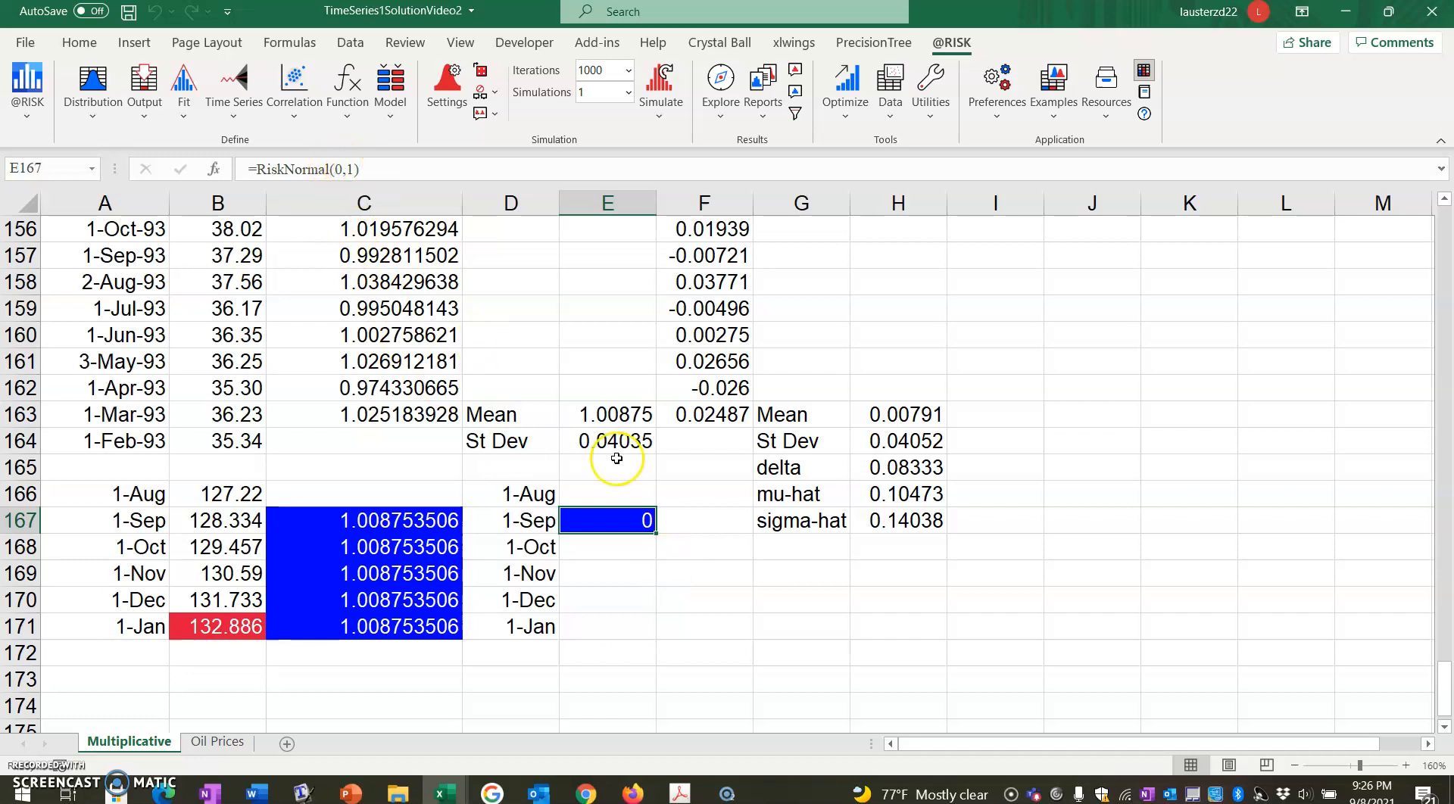
pyautogui.moveTo(659, 534); pyautogui.dragTo(657, 635)
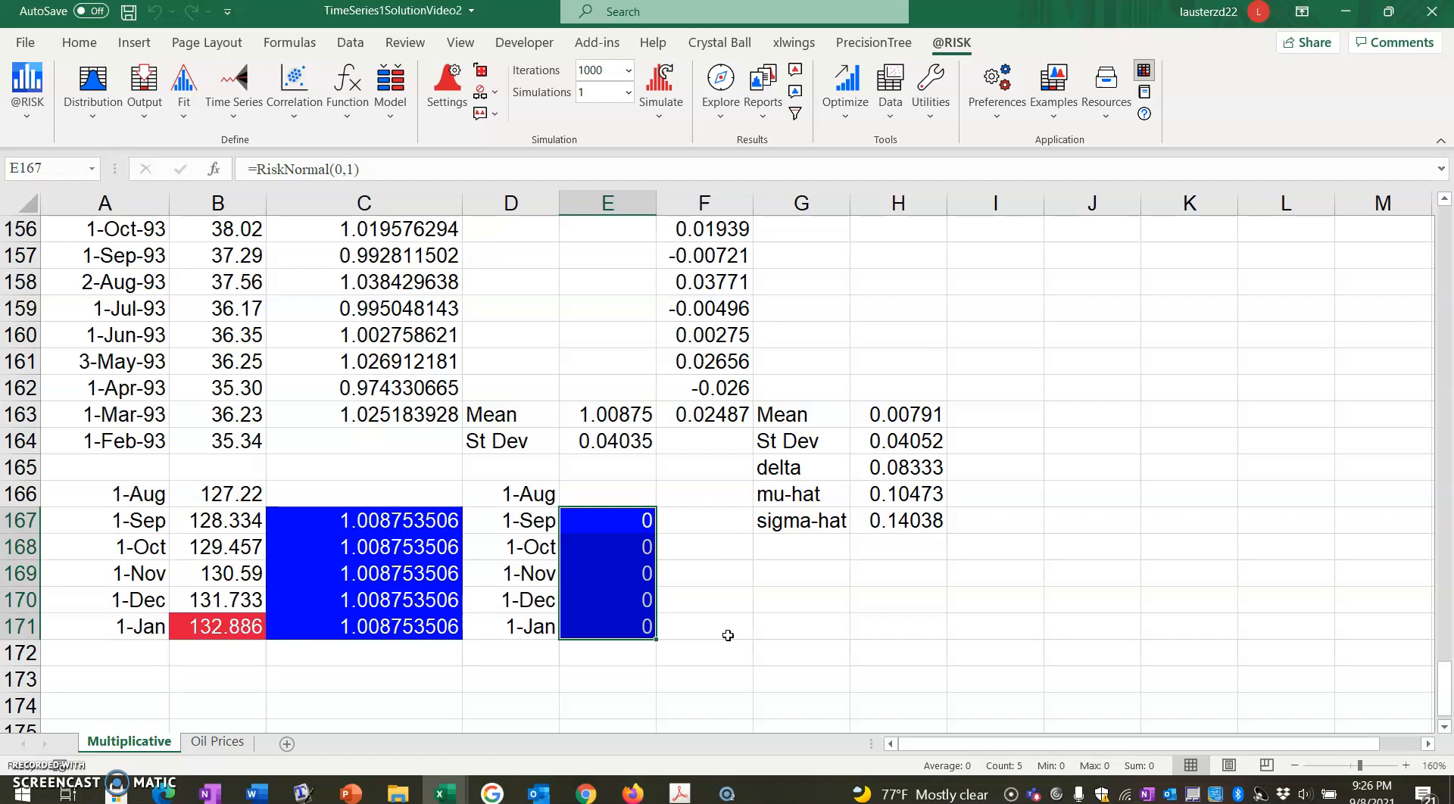
# Link F166 to the 1-Aug price in B166 as the starting price.
pyautogui.click(716, 525)
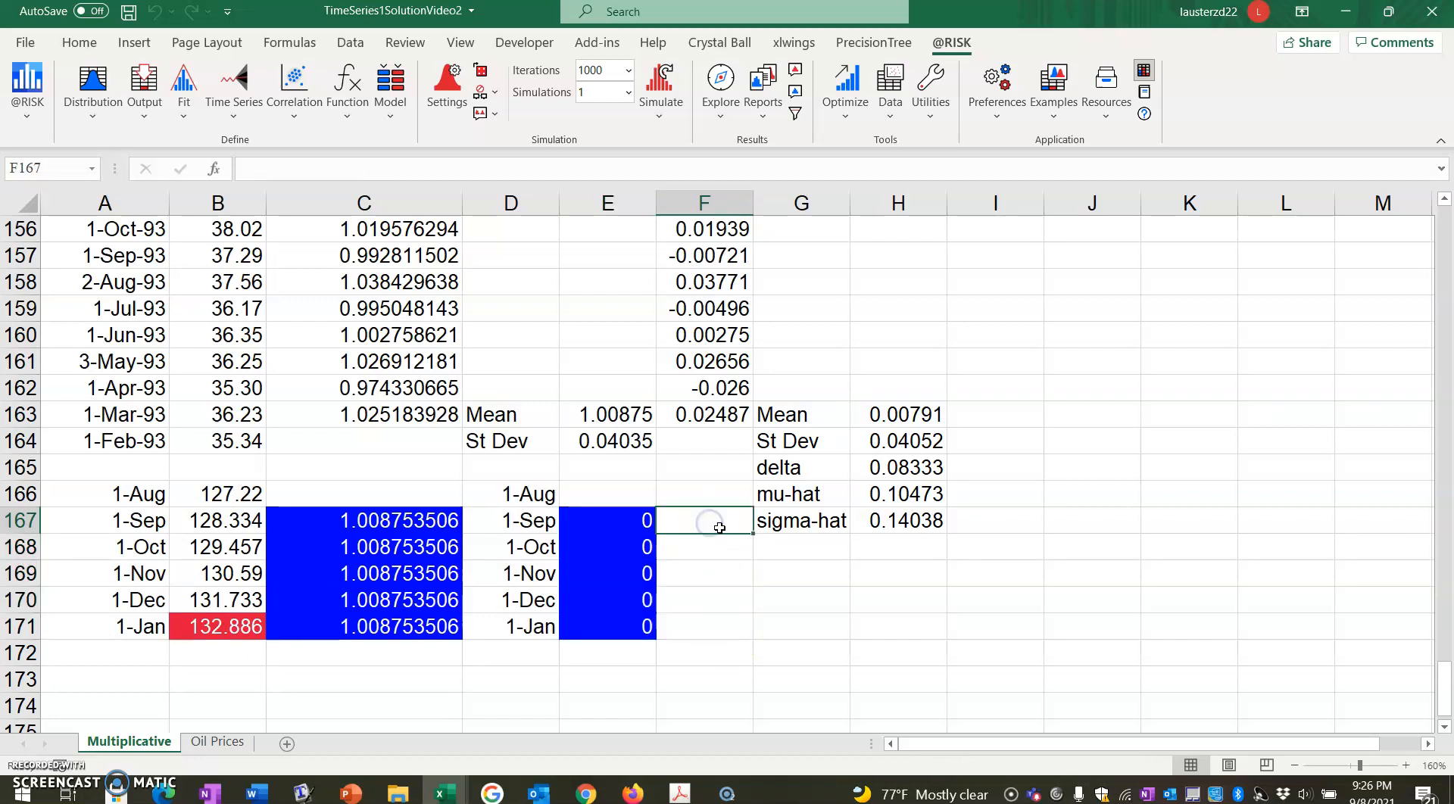
pyautogui.click(707, 493)
pyautogui.write('=')
pyautogui.press('Left')
pyautogui.press('Left')
pyautogui.press('Left')
pyautogui.press('Left')
pyautogui.press('Return')
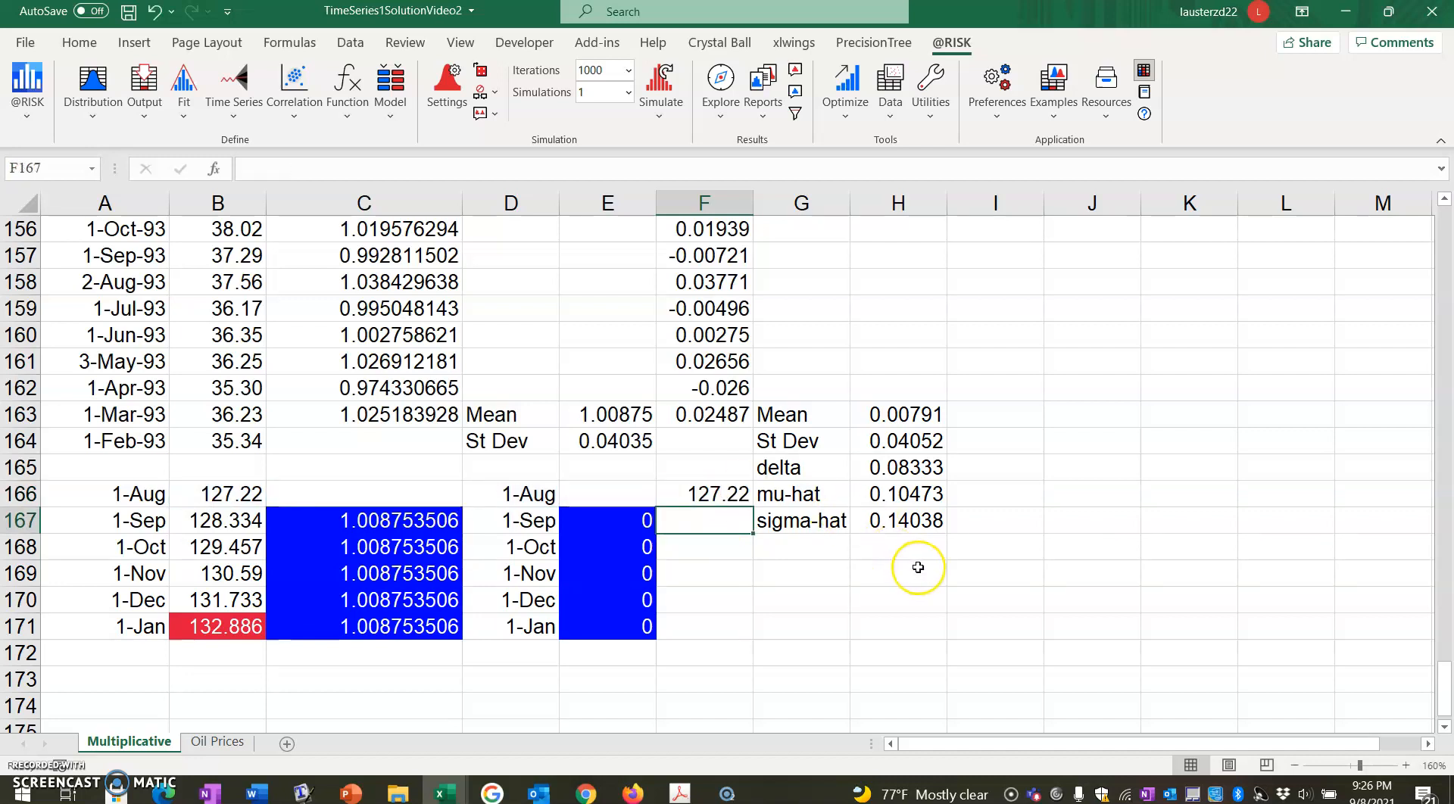
# Start the 1-Sep price formula in F167 with =F166*exp(.
pyautogui.write('=')
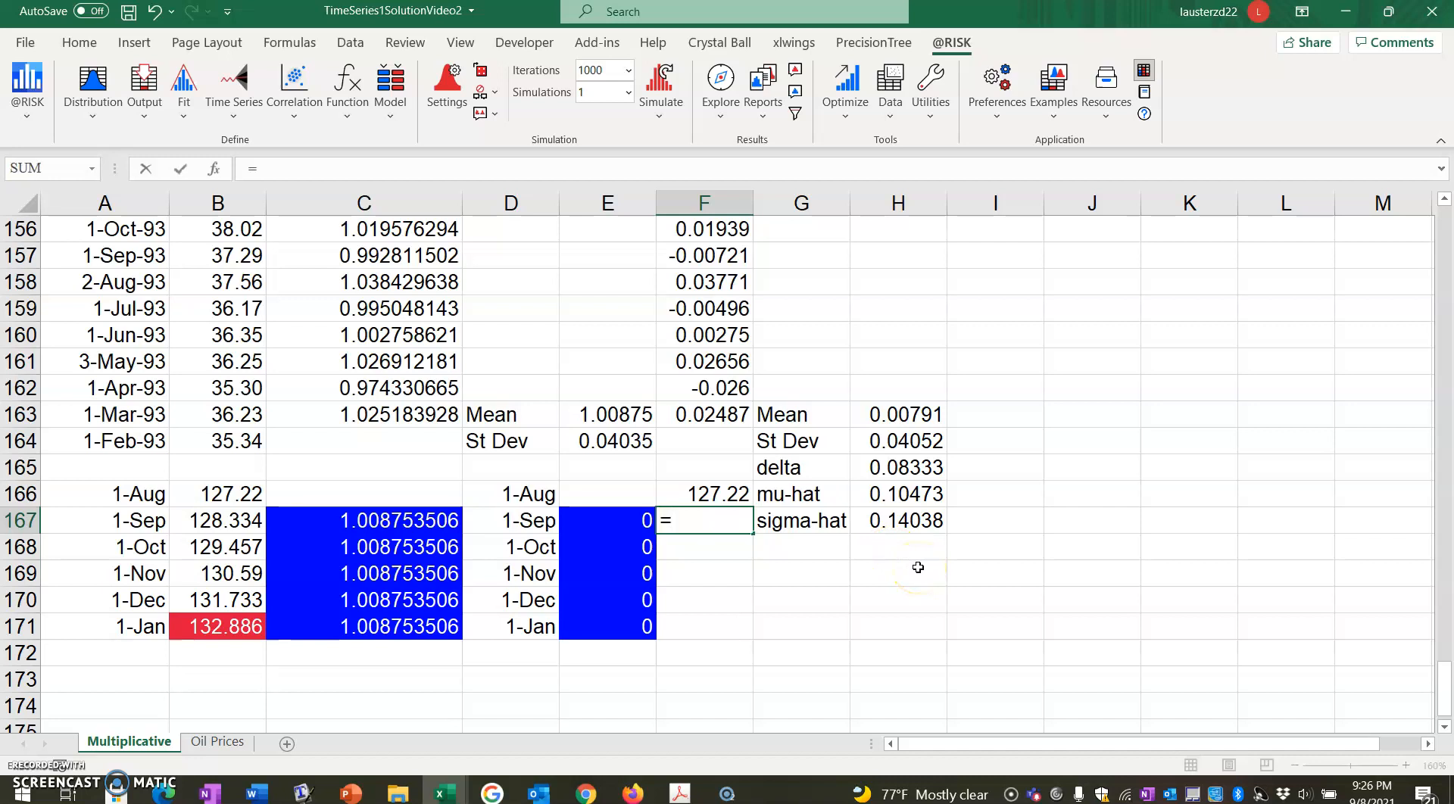
pyautogui.press('Up')
pyautogui.write('*')
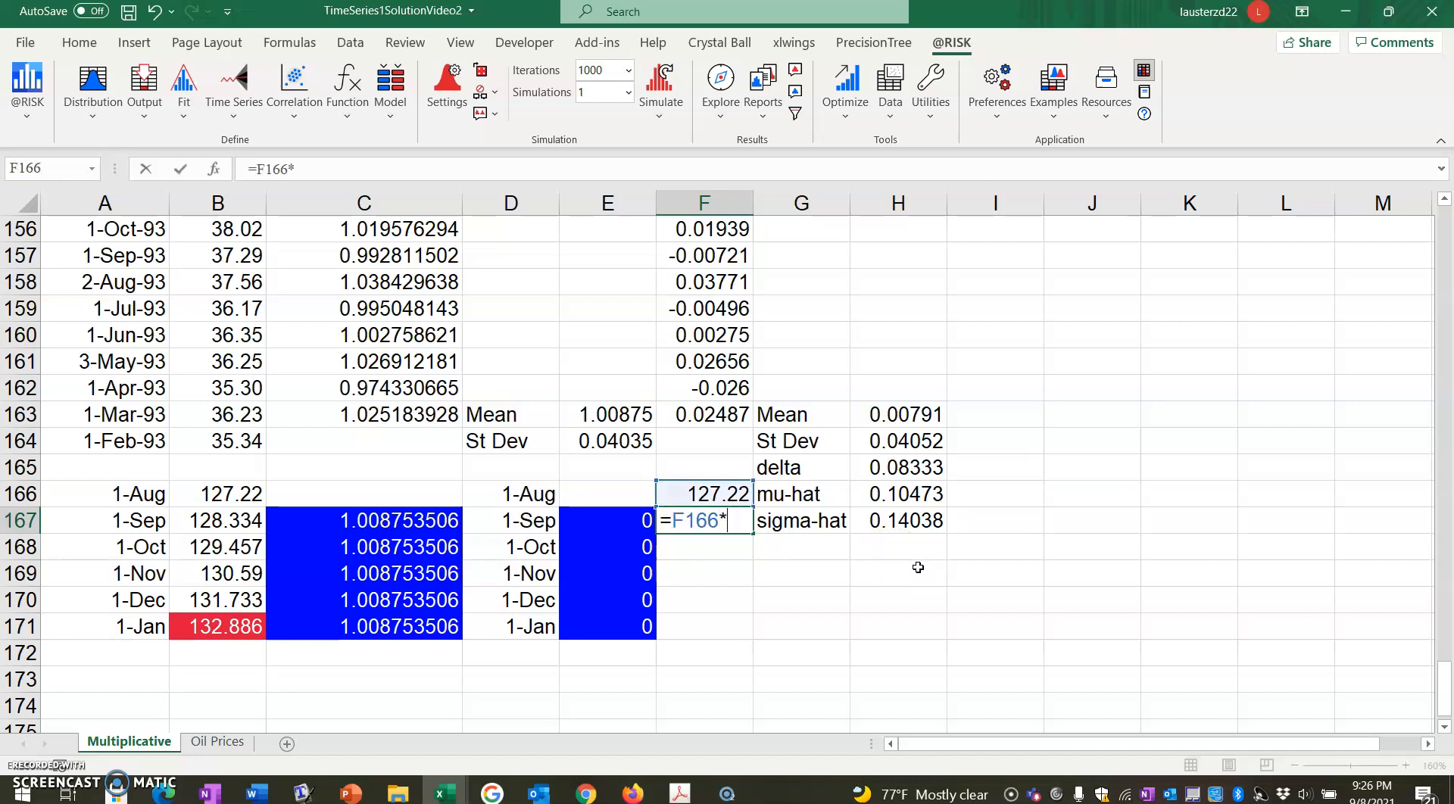
pyautogui.write('exp(')
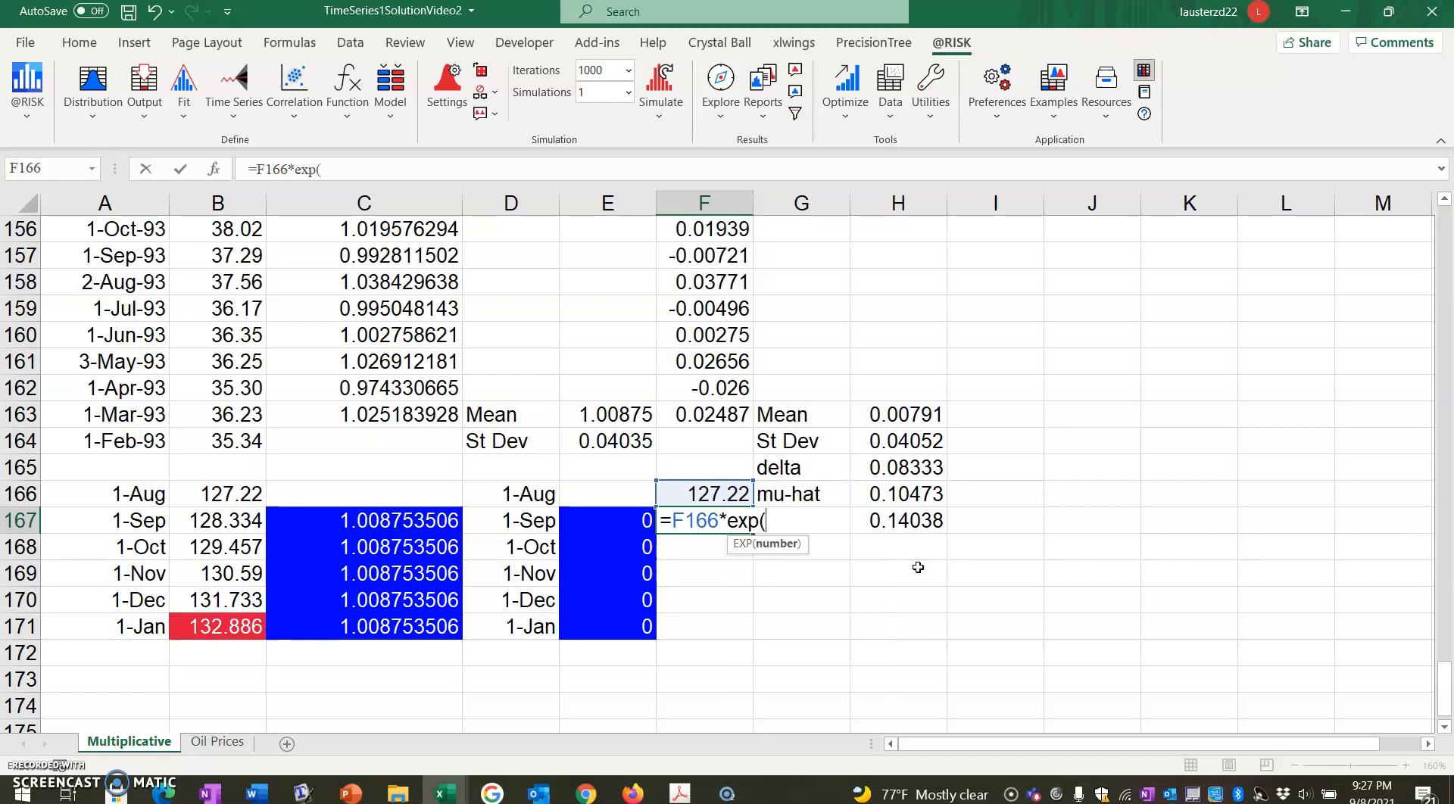
pyautogui.click(918, 568)
pyautogui.write('(')
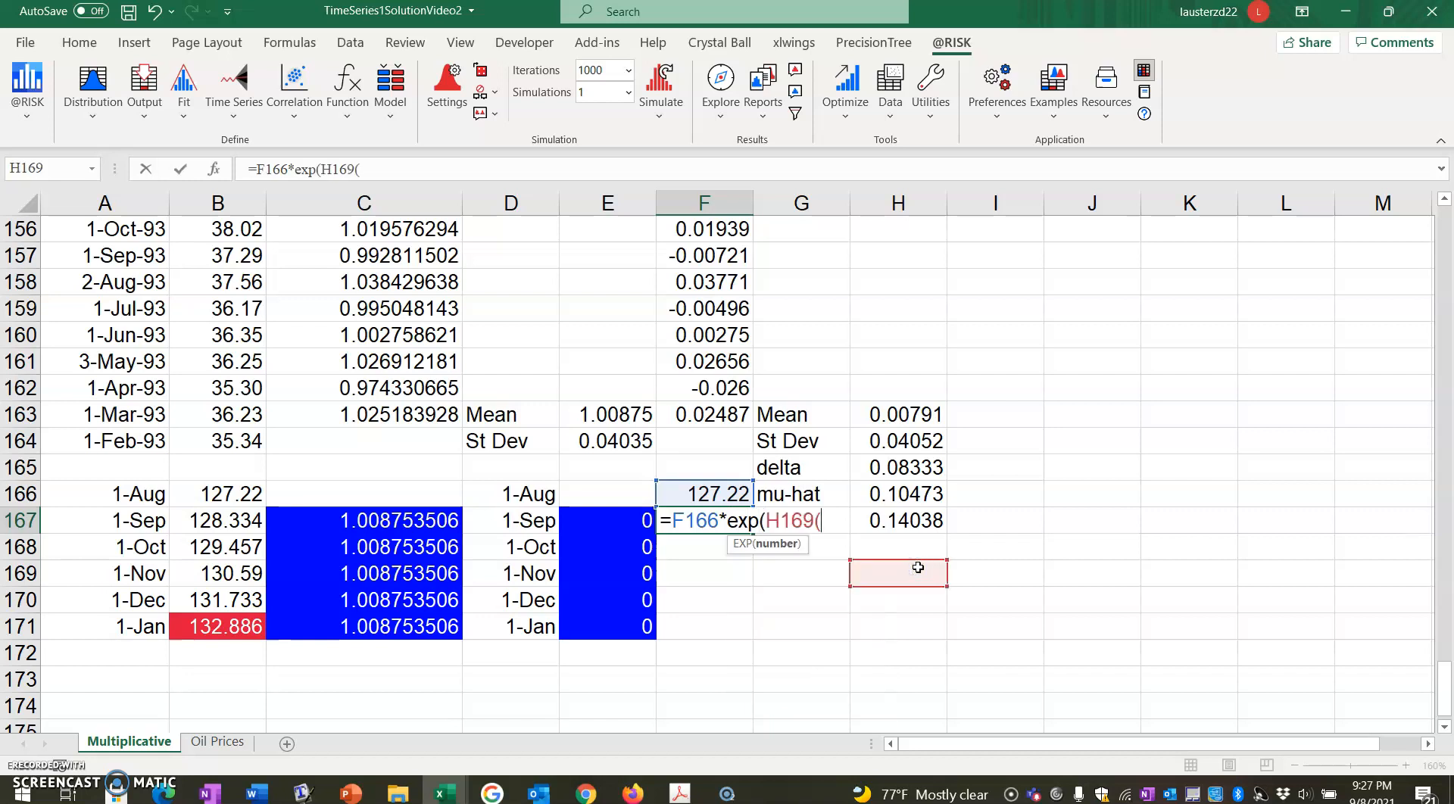
pyautogui.press('Right')
pyautogui.press('Right')
pyautogui.press('Up')
pyautogui.press('BackSpace')
pyautogui.press('BackSpace')
pyautogui.press('BackSpace')
pyautogui.press('BackSpace')
pyautogui.press('BackSpace')
pyautogui.press('BackSpace')
pyautogui.press('BackSpace')
pyautogui.press('BackSpace')
pyautogui.press('BackSpace')
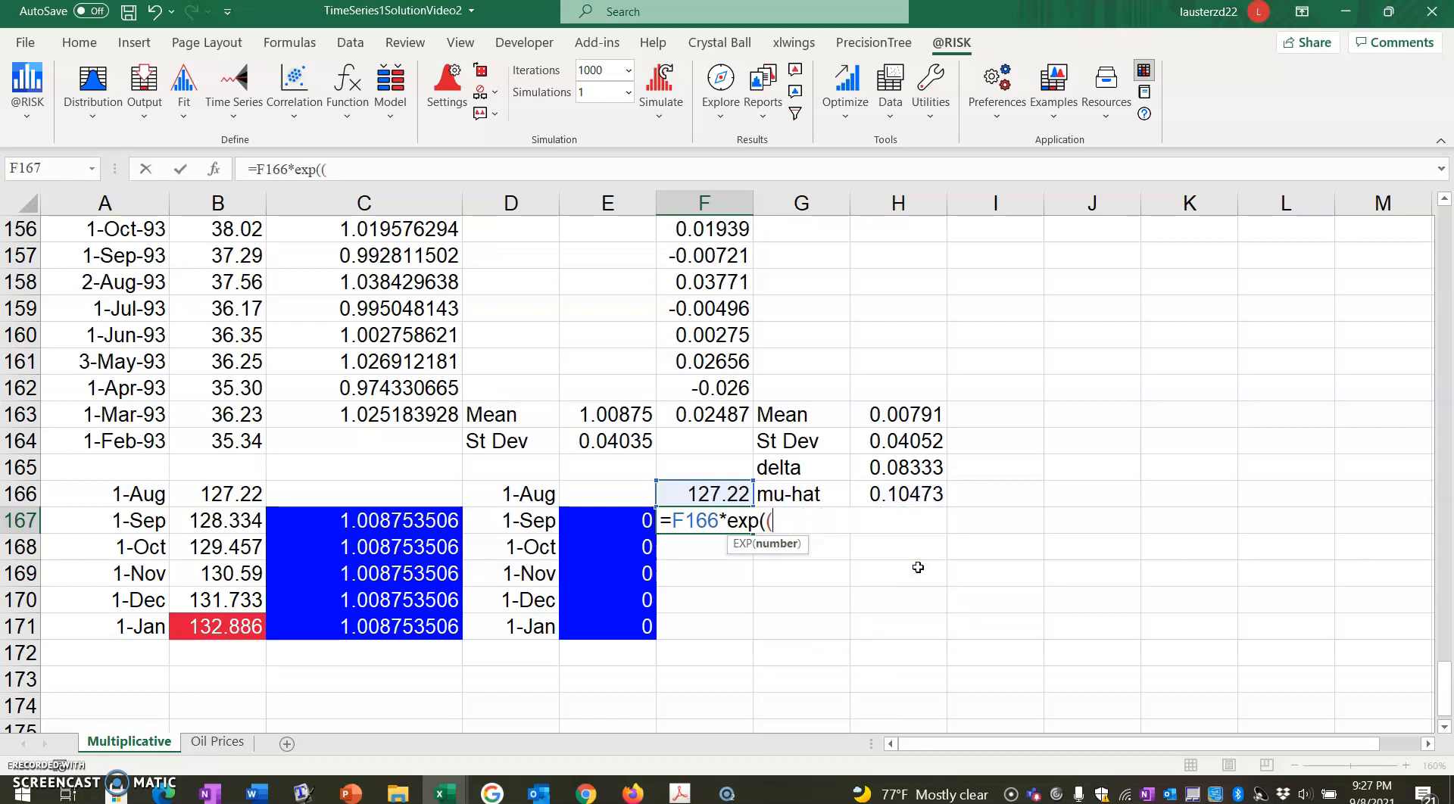
# Add the drift term ($H$166-$H$167^2/2)*$H$165 inside the exponential of the F167 formula, using absolute references.
pyautogui.write('(')
pyautogui.press('Right')
pyautogui.press('Right')
pyautogui.press('Up')
pyautogui.press('F4')
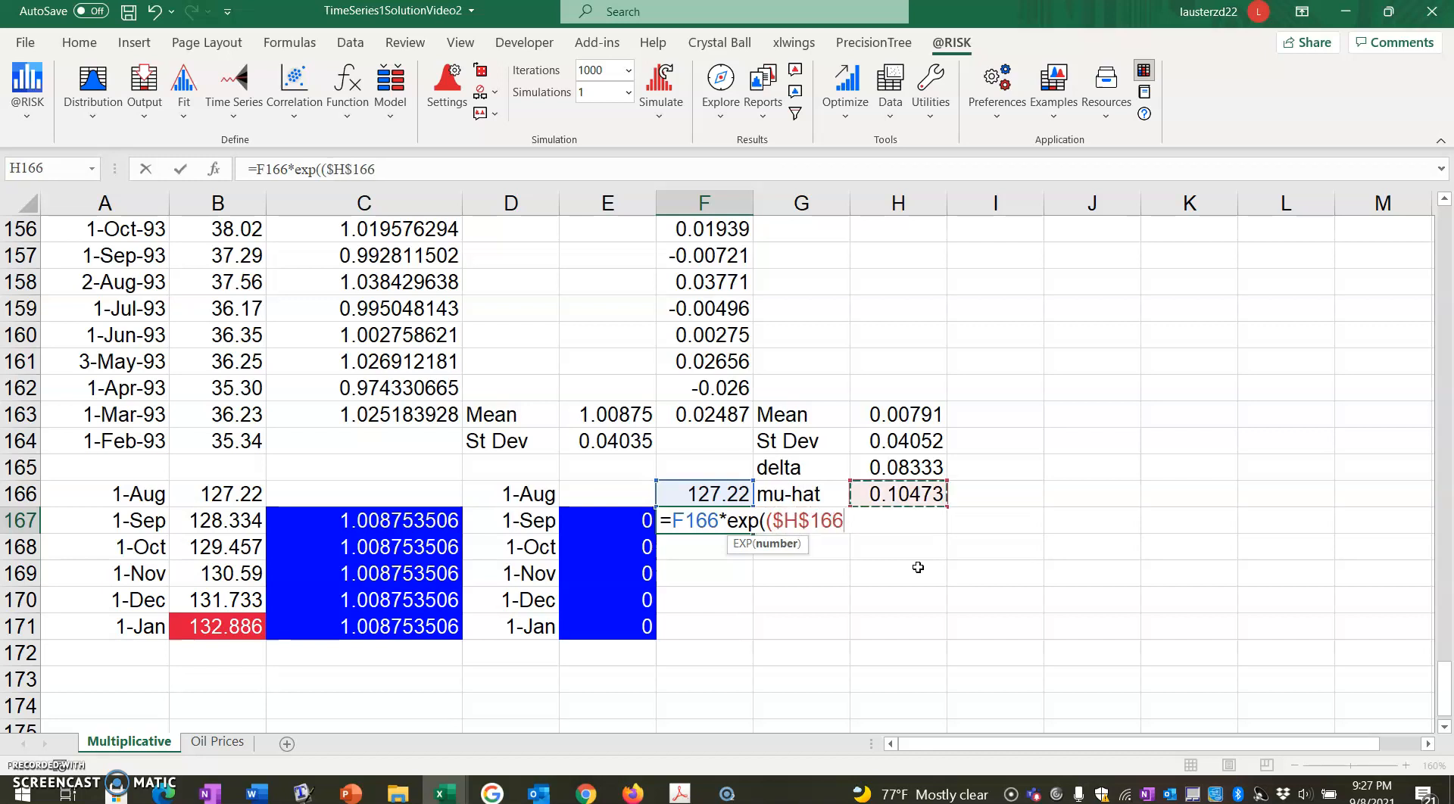
pyautogui.write('-')
pyautogui.press('Right')
pyautogui.press('Right')
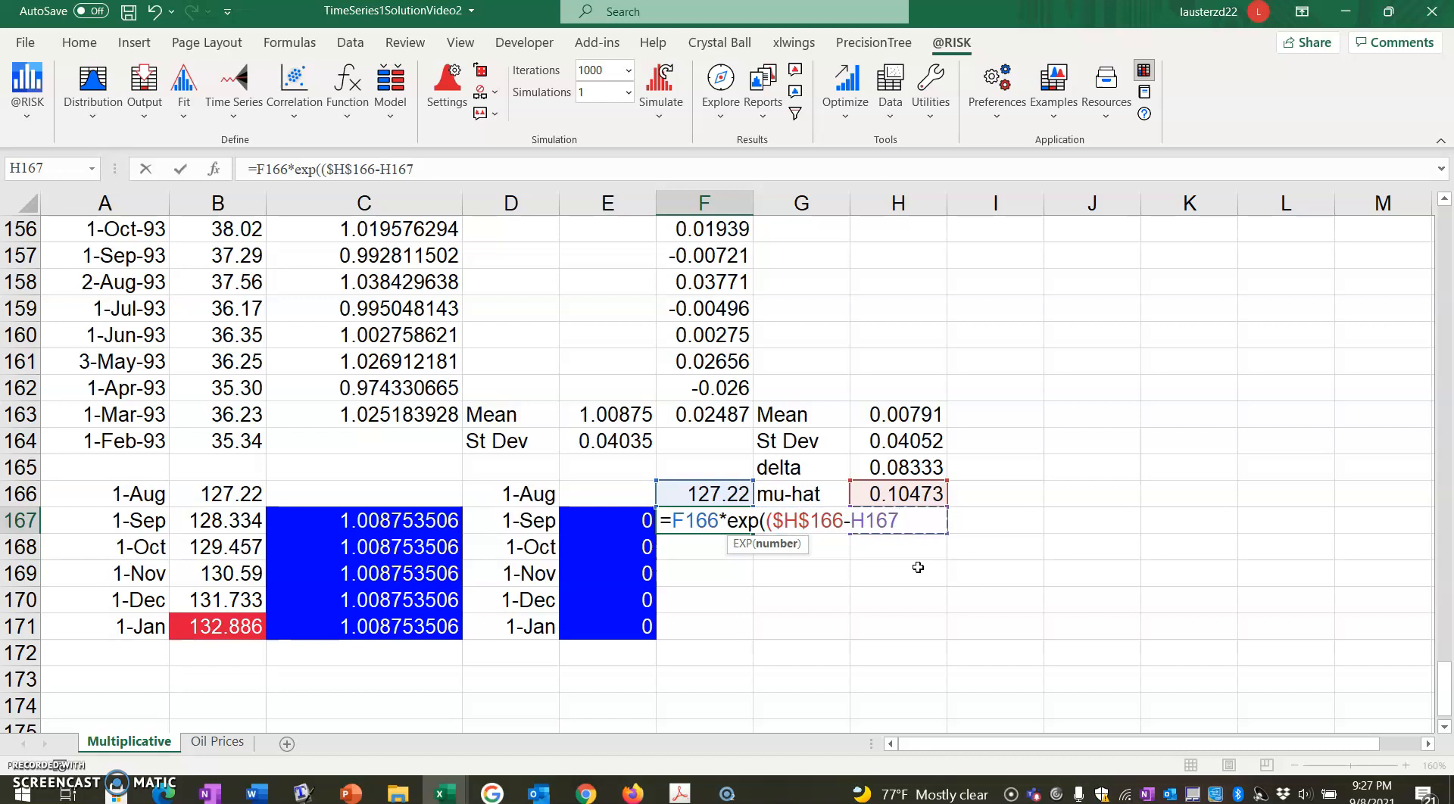
pyautogui.press('F4')
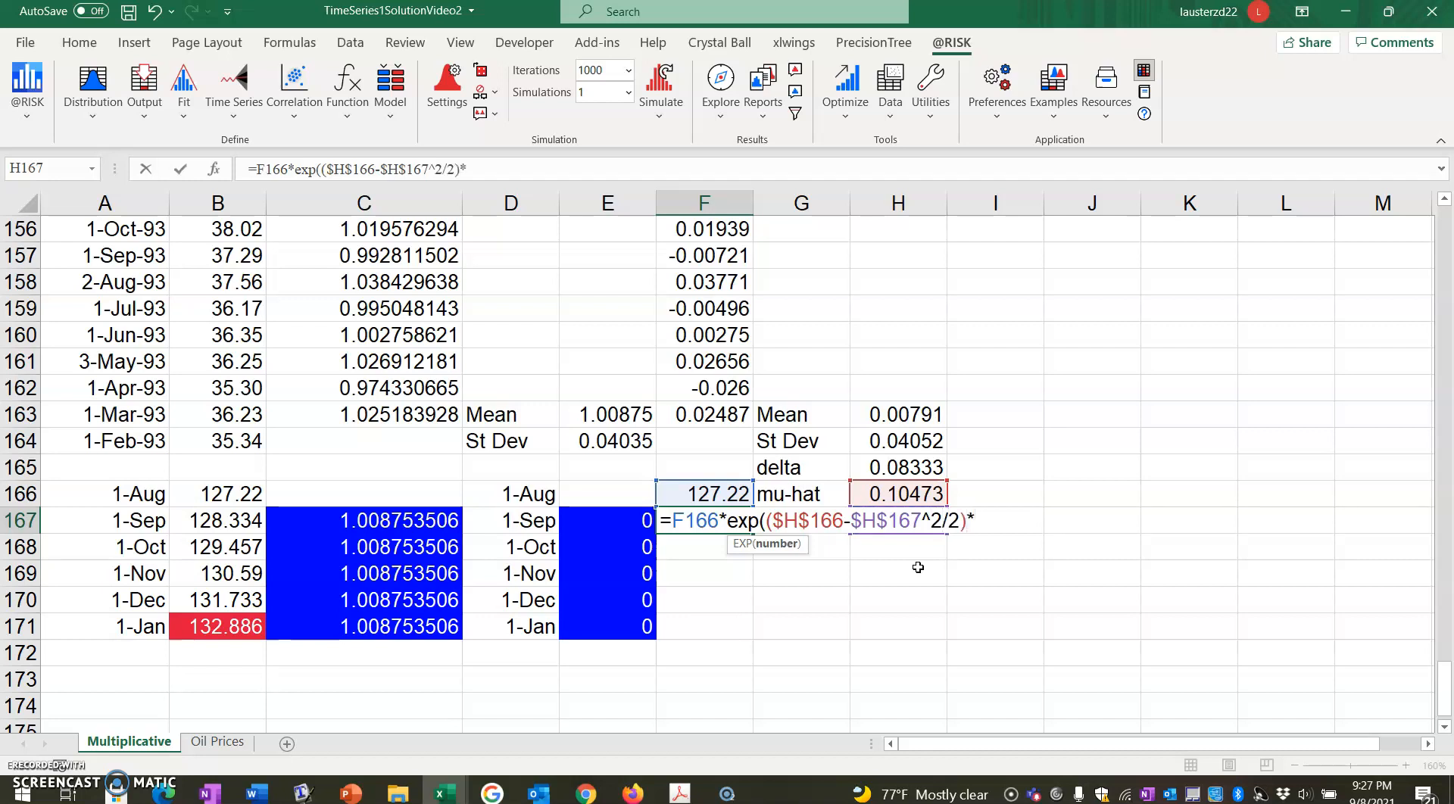
pyautogui.click(896, 466)
pyautogui.press('F4')
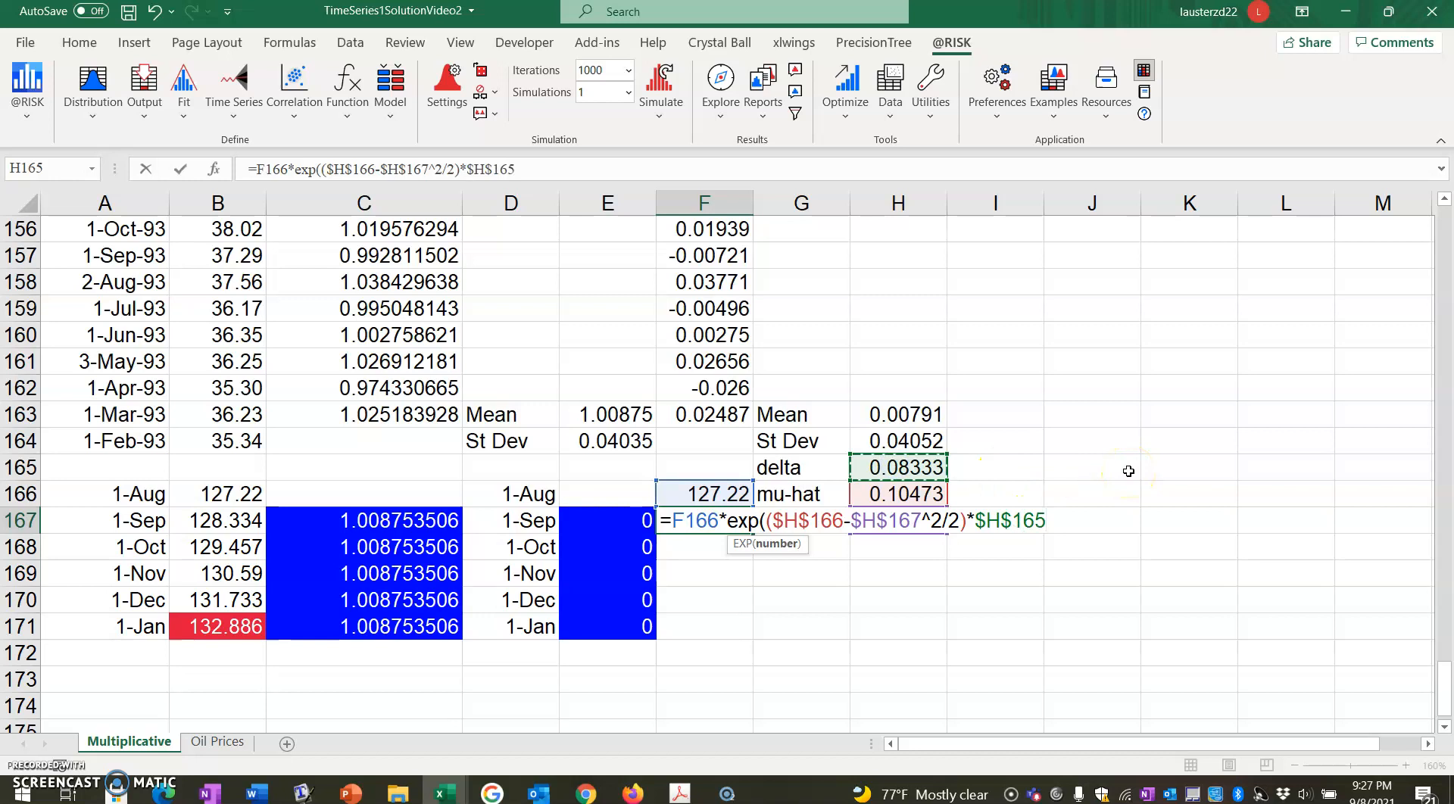
# Add the volatility term +$H$167*SQRT($H$165) inside the exponential of the F167 formula, using absolute references.
pyautogui.write('+')
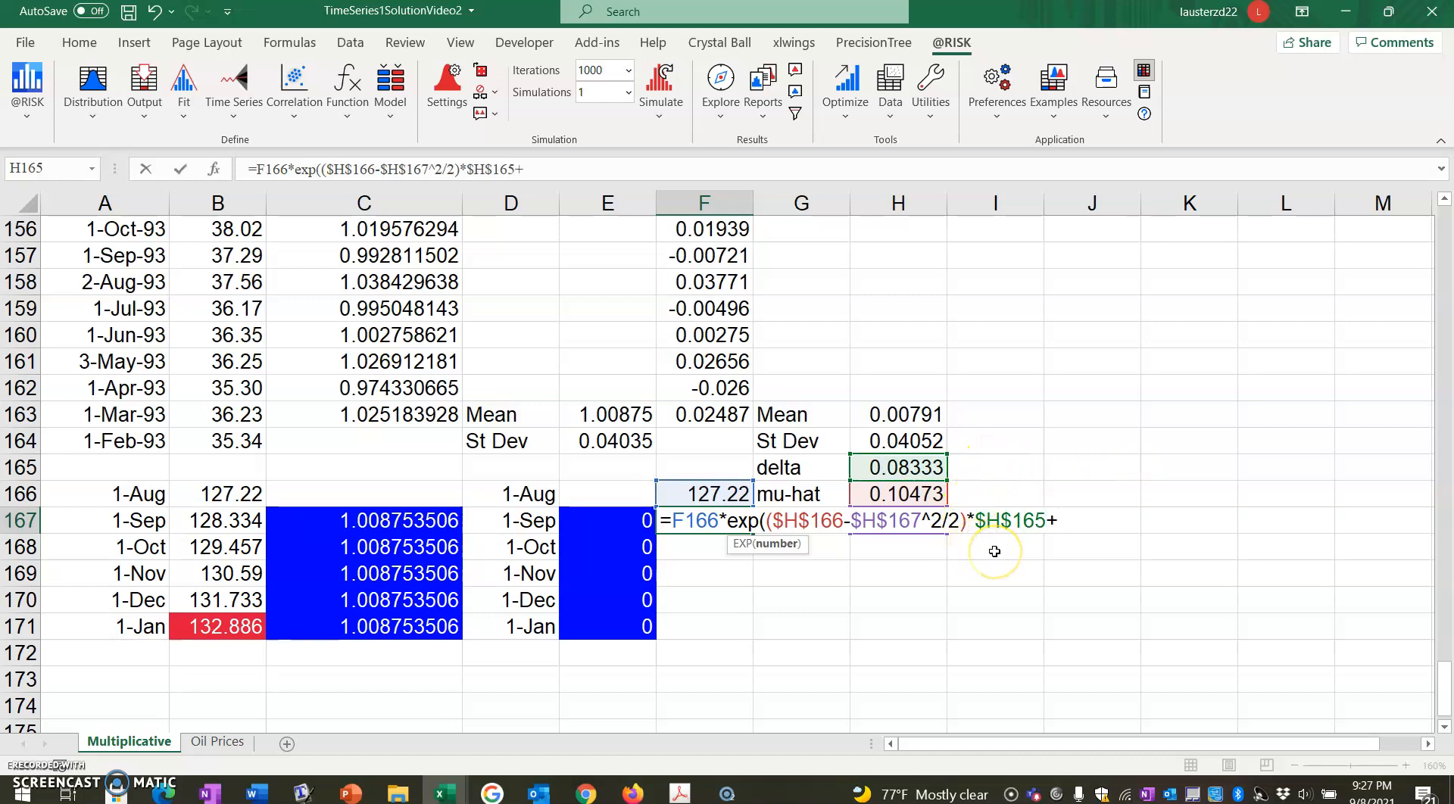
pyautogui.press('Right')
pyautogui.press('Right')
pyautogui.press('F4')
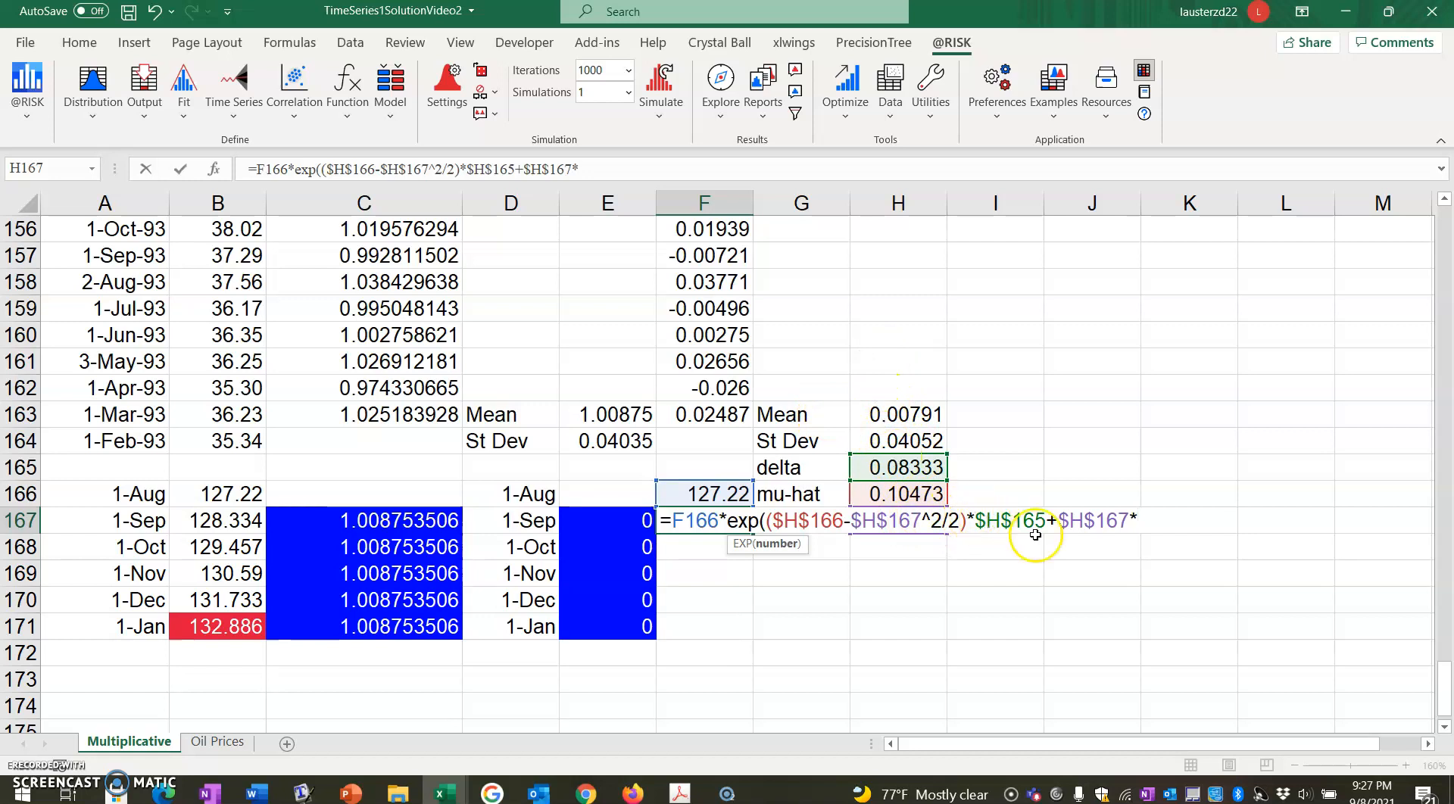
pyautogui.write('SQRT(')
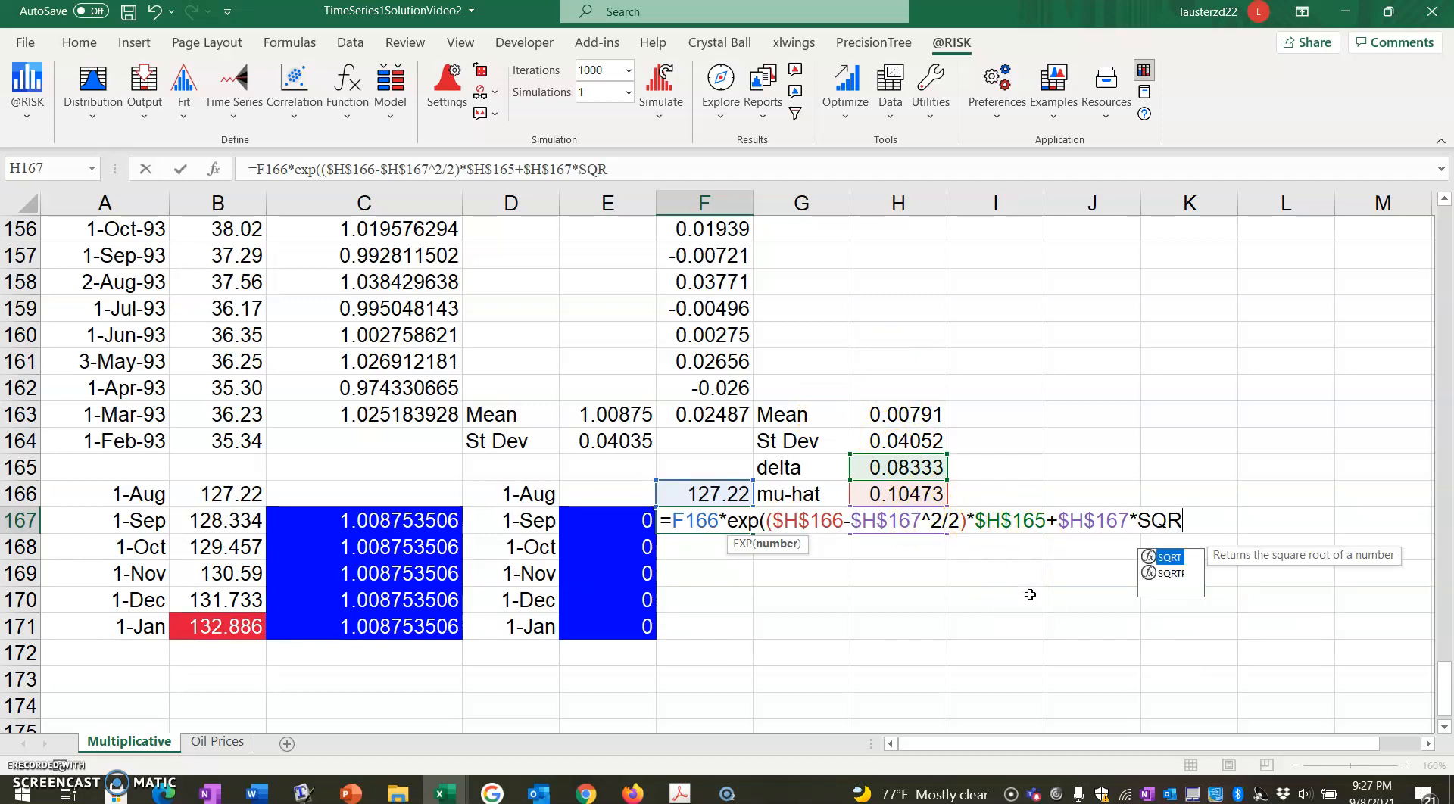
pyautogui.click(891, 464)
pyautogui.press('F4')
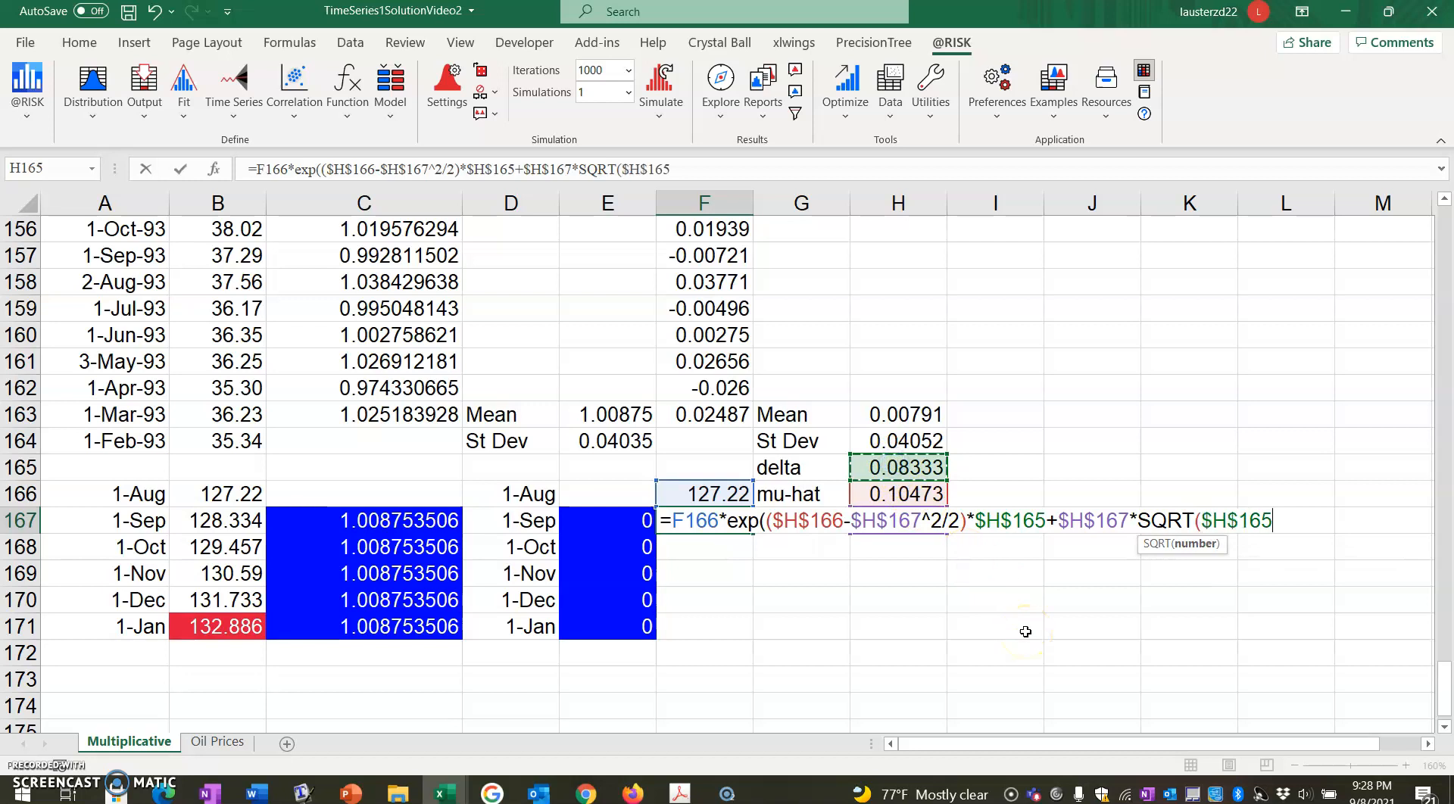
pyautogui.write(')*')
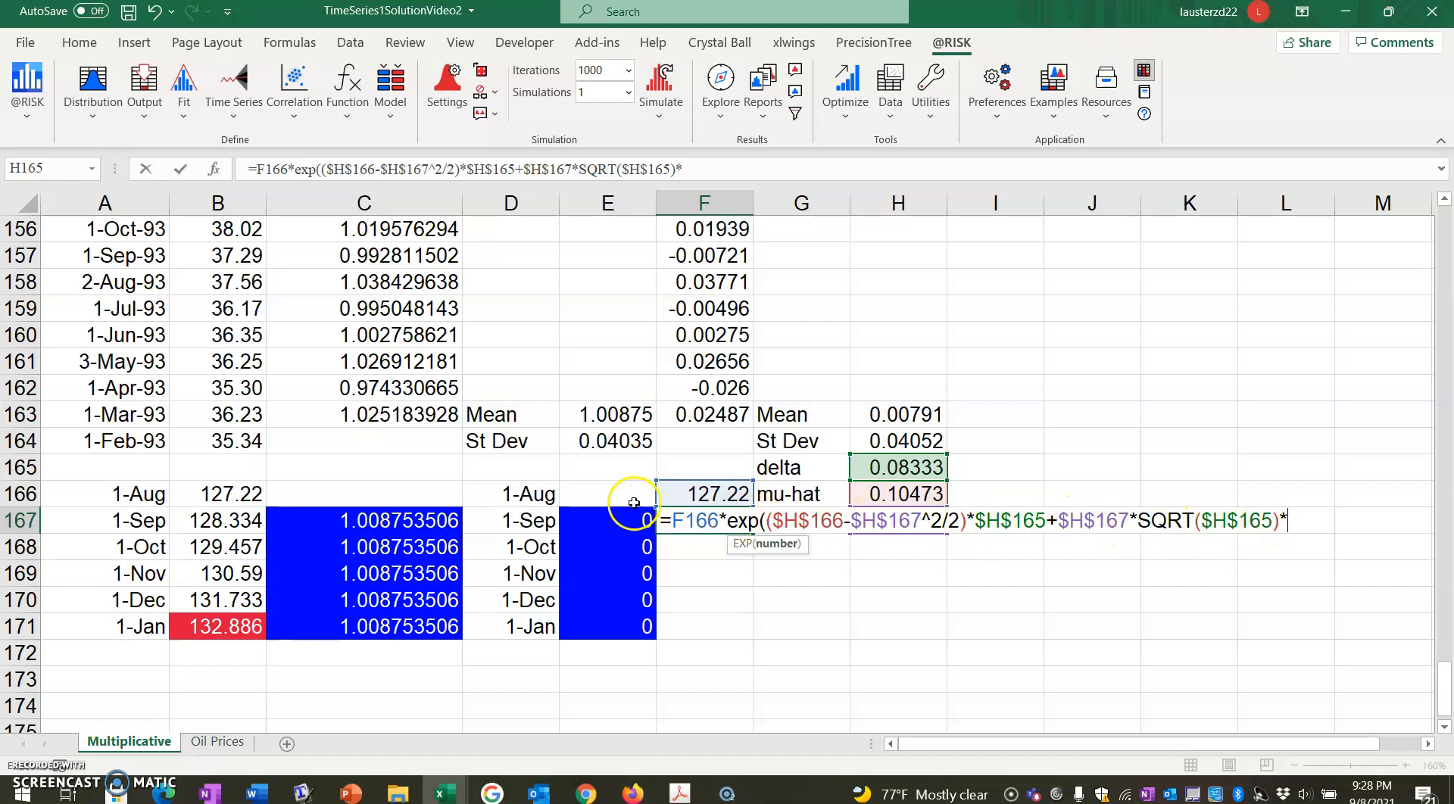
# Multiply the volatility term by the random draw in E167, complete the F167 formula and fill it down to F171.
pyautogui.click(617, 521)
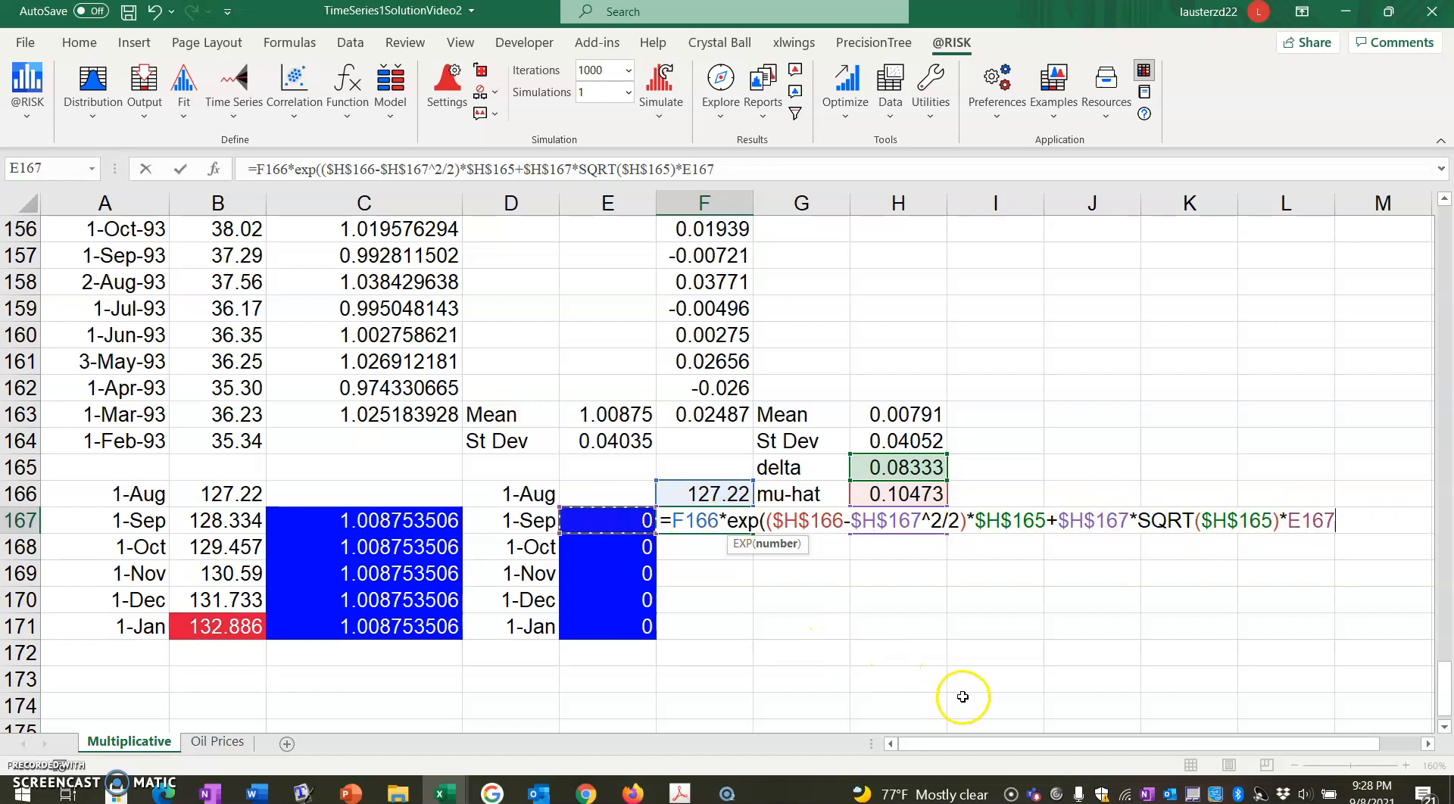
pyautogui.write(')')
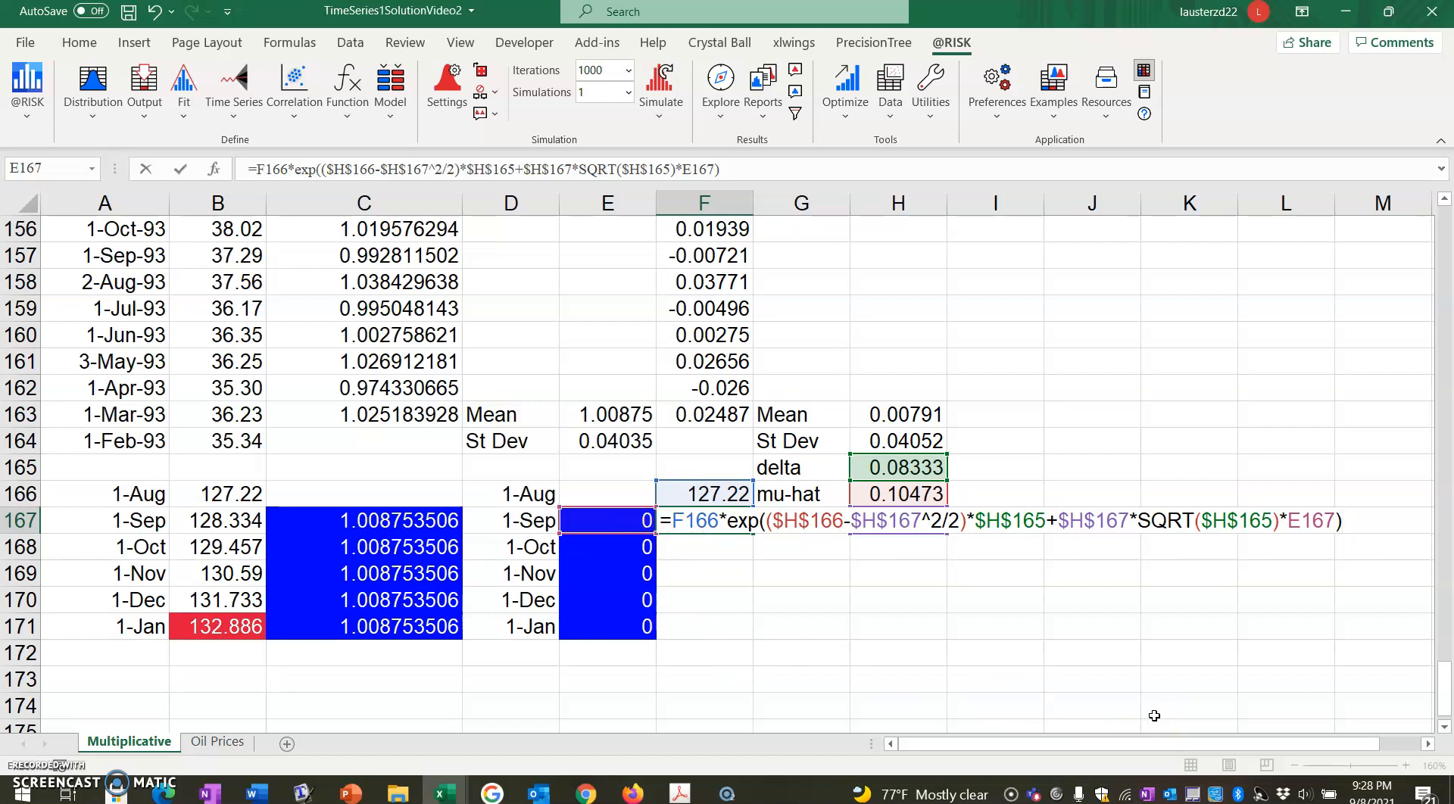
pyautogui.press('Return')
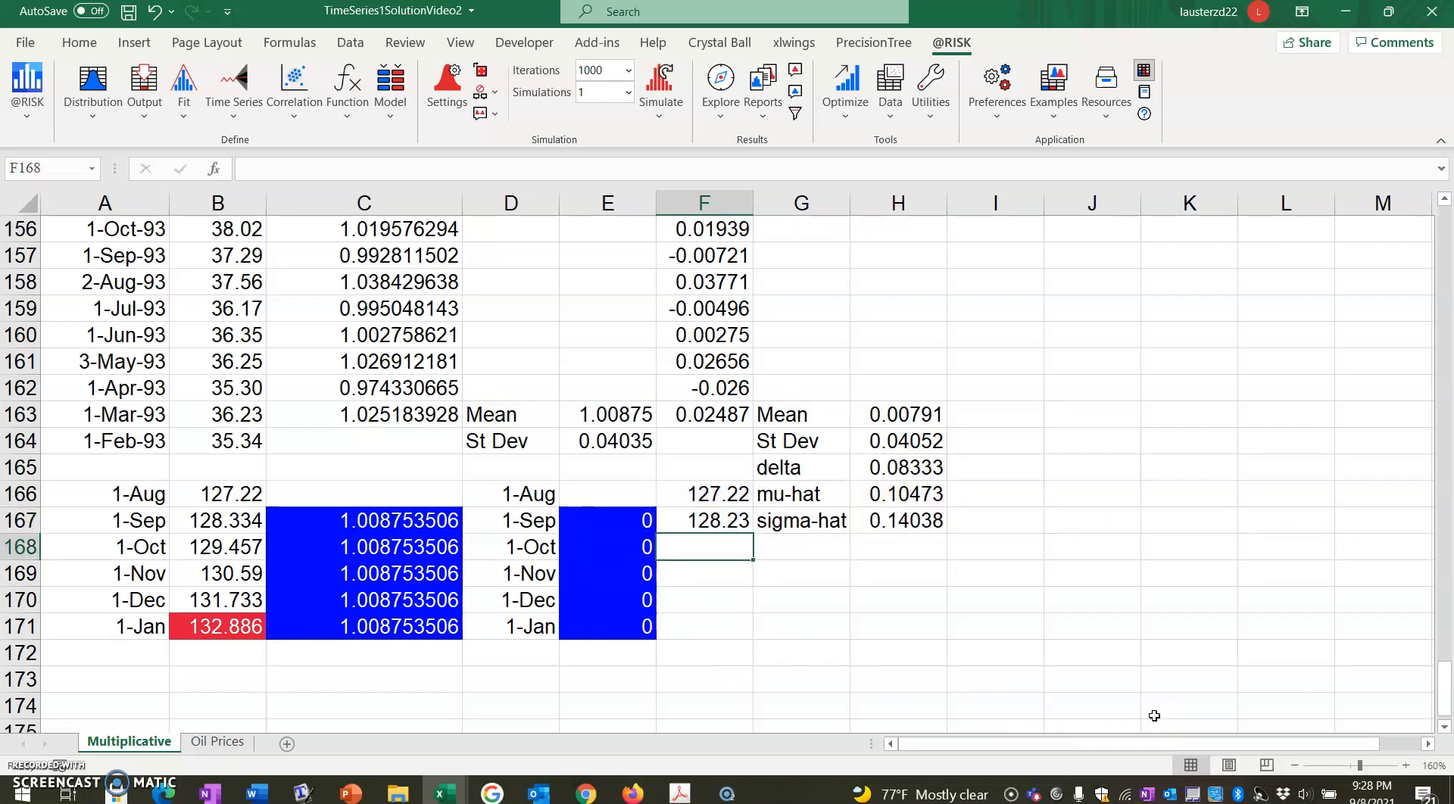
pyautogui.click(733, 524)
pyautogui.moveTo(756, 532); pyautogui.dragTo(741, 635)
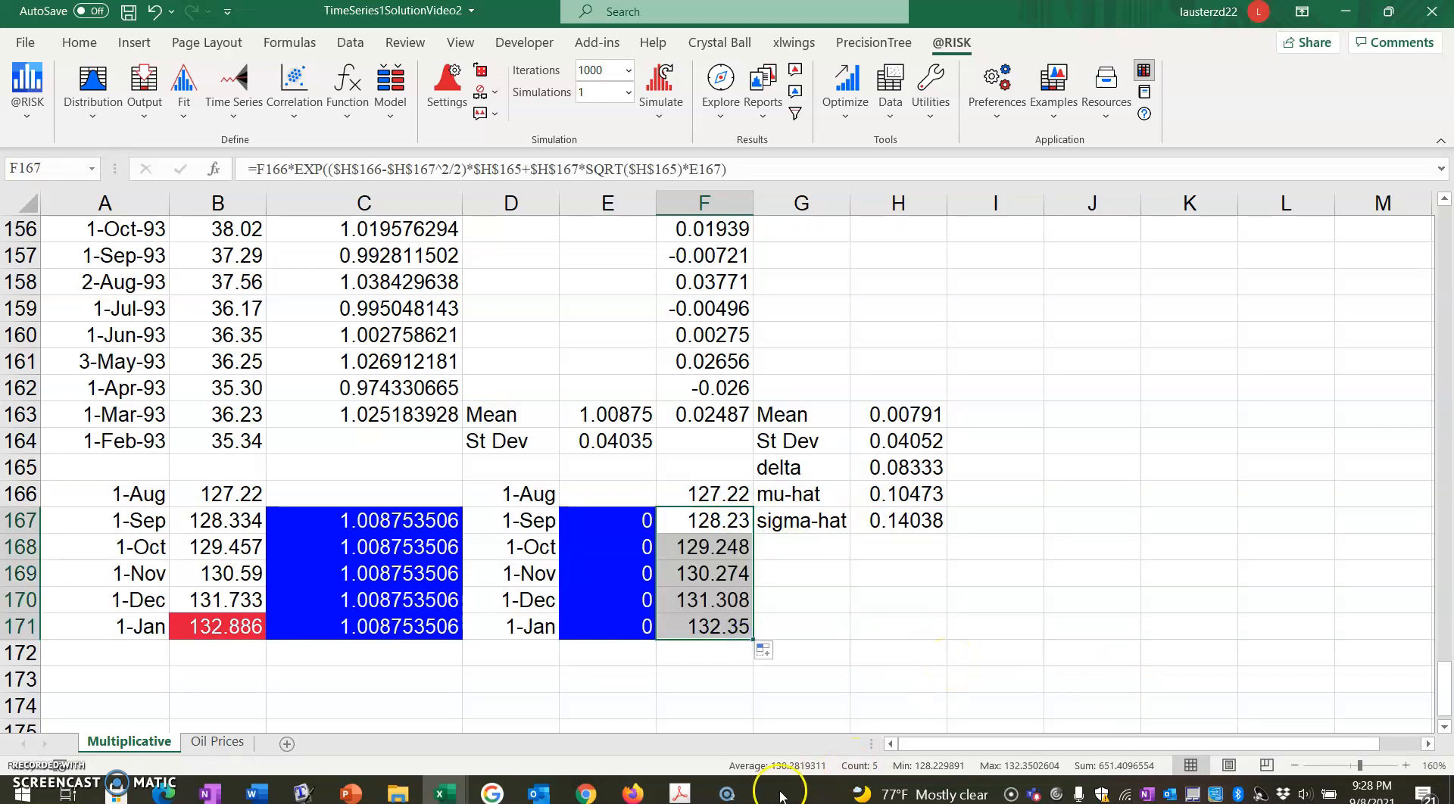
pyautogui.click(729, 792)
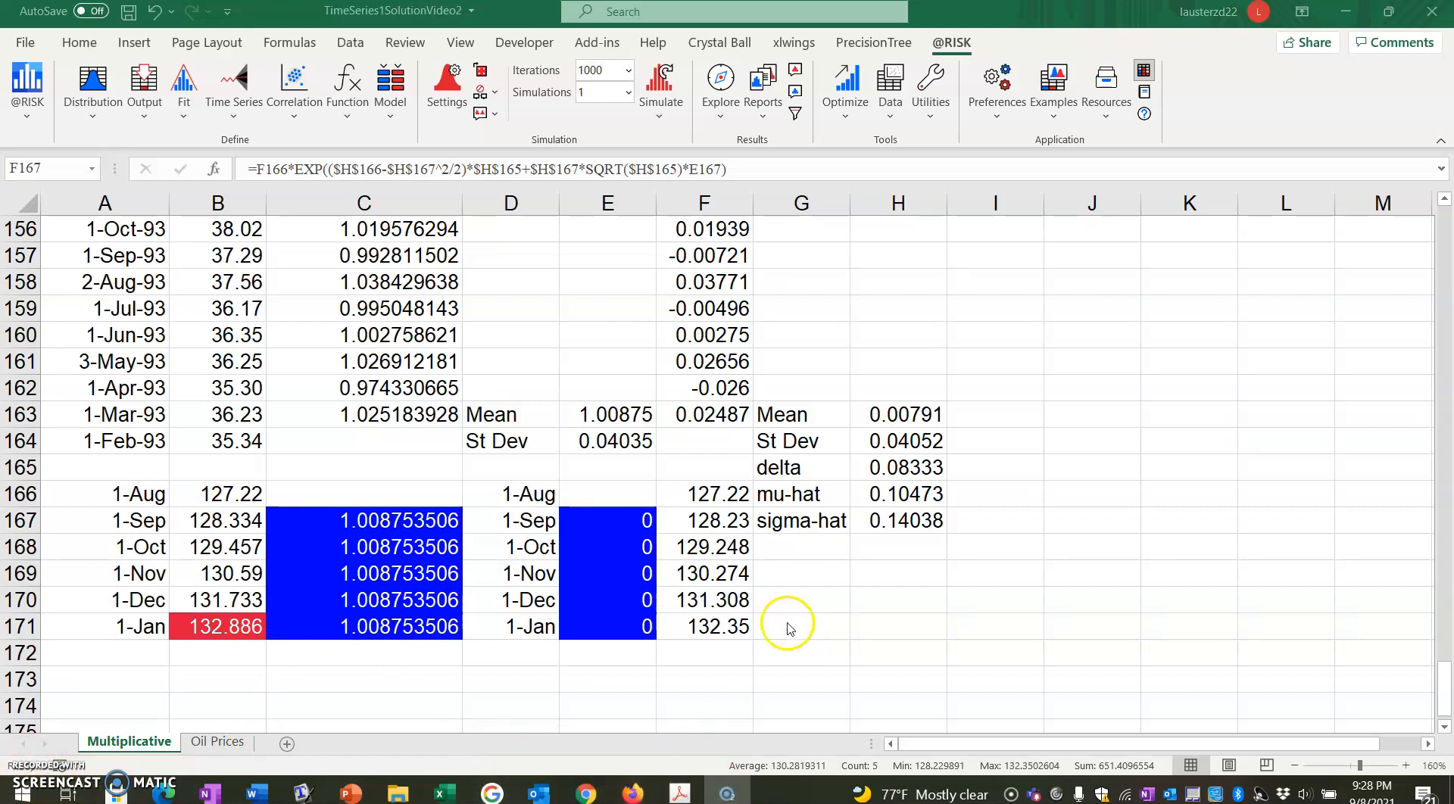
pyautogui.click(725, 623)
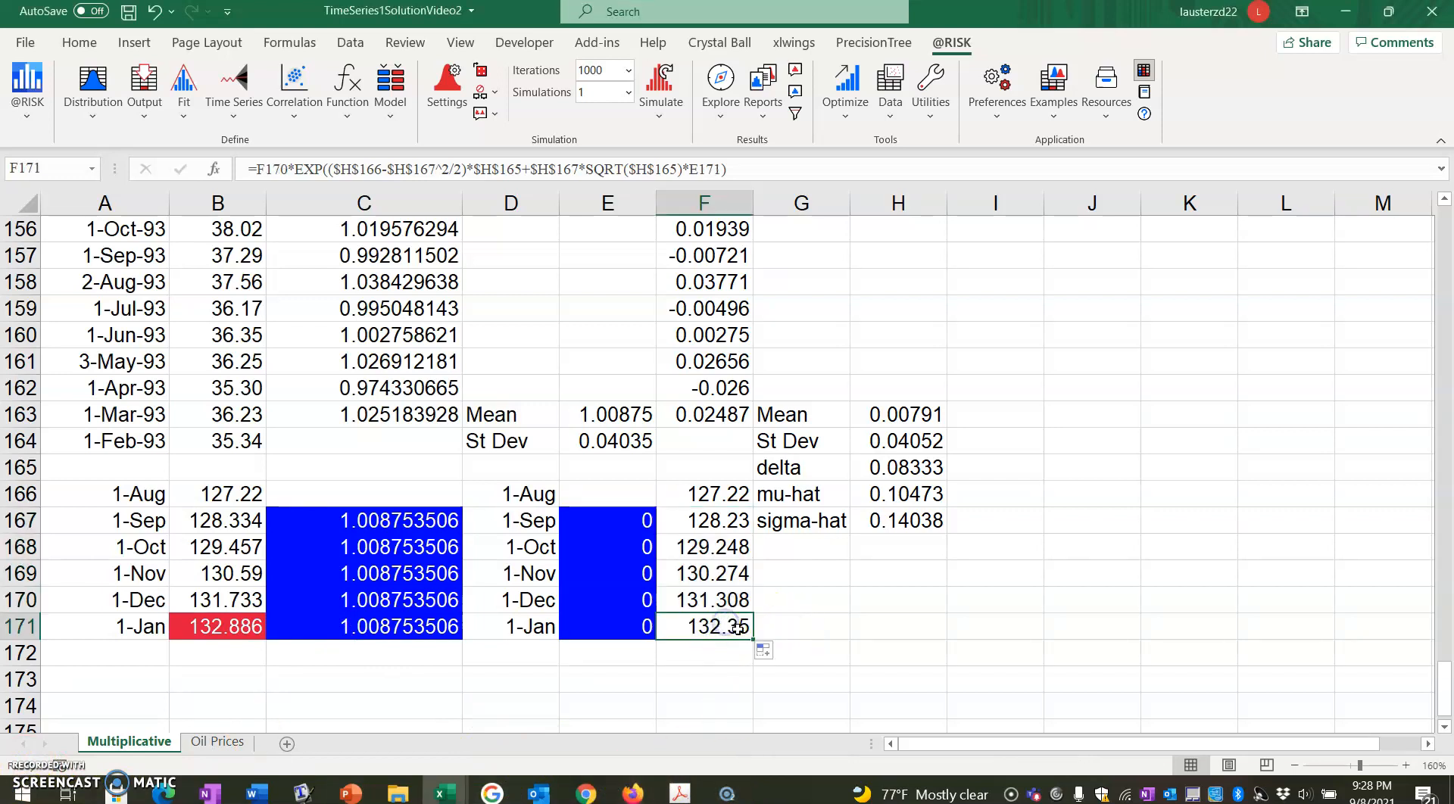
pyautogui.click(145, 114)
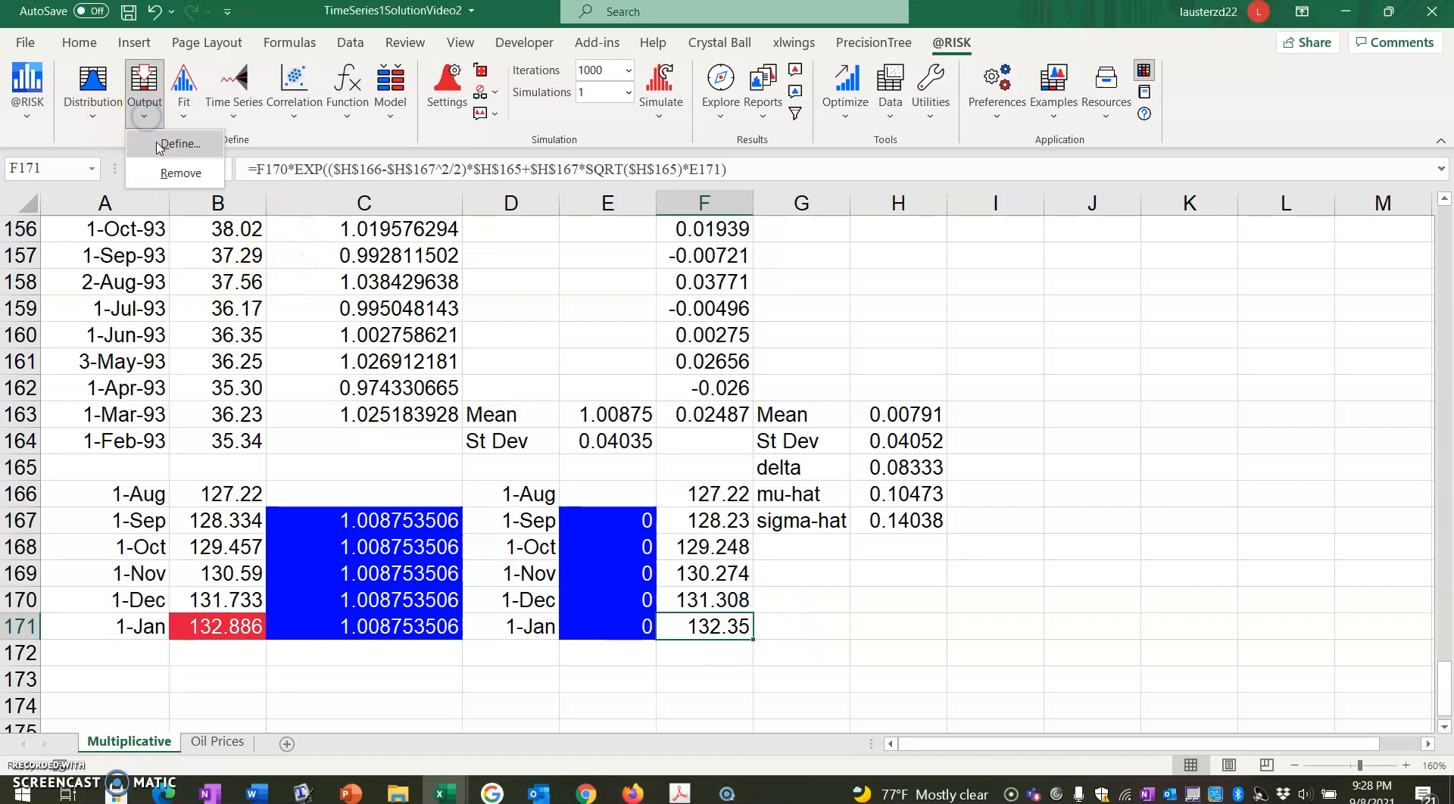
pyautogui.click(160, 144)
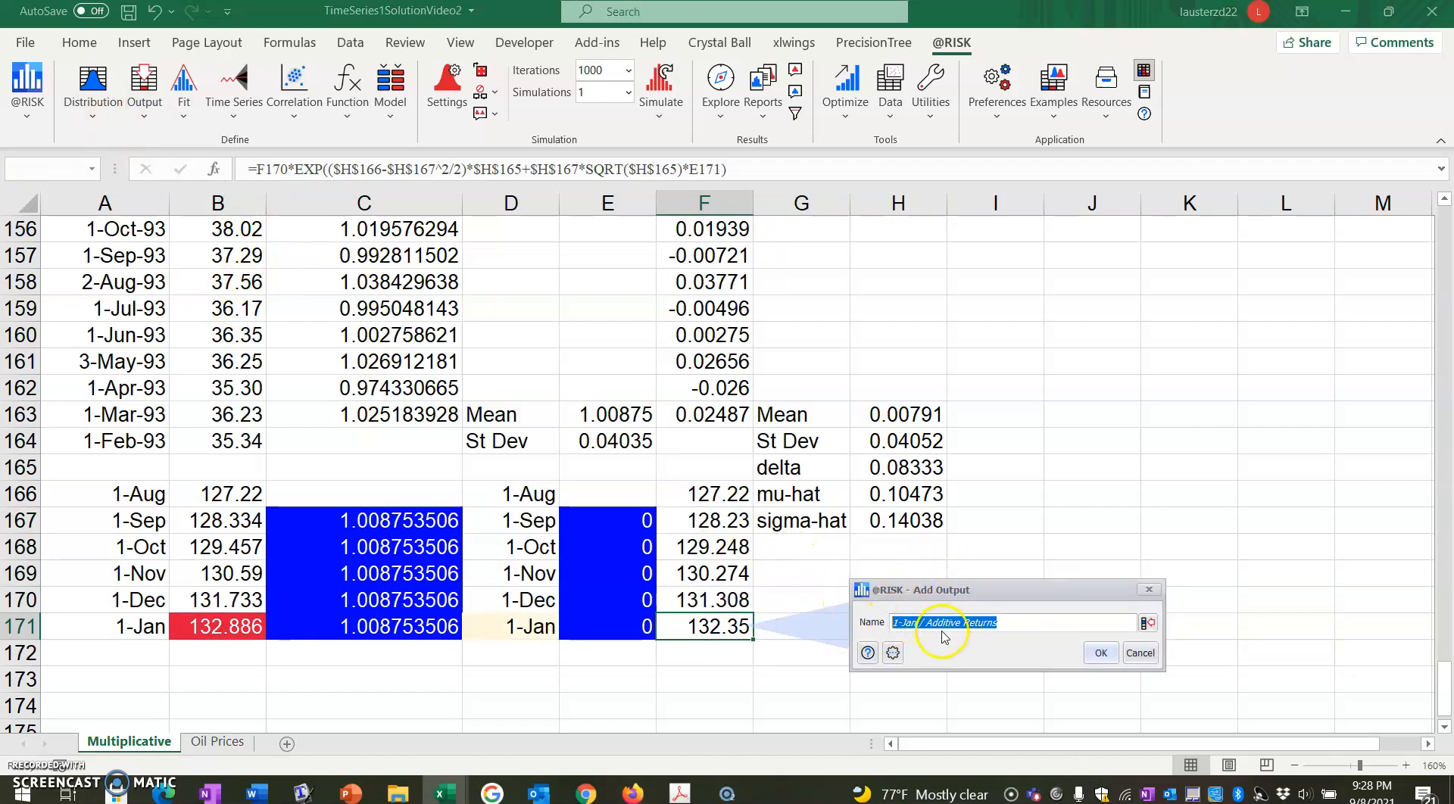
pyautogui.write('January 1 SPY GBM')
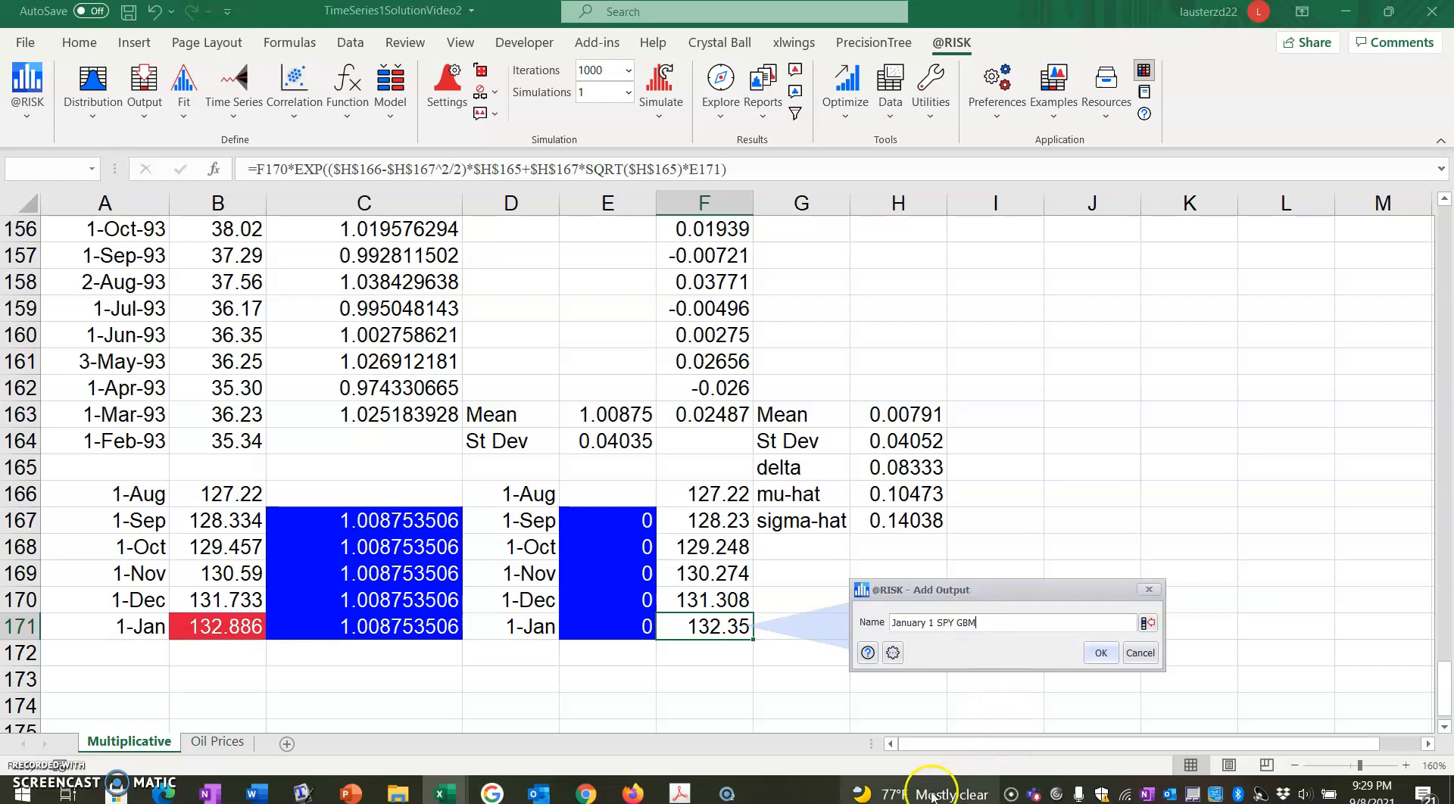
pyautogui.click(1100, 653)
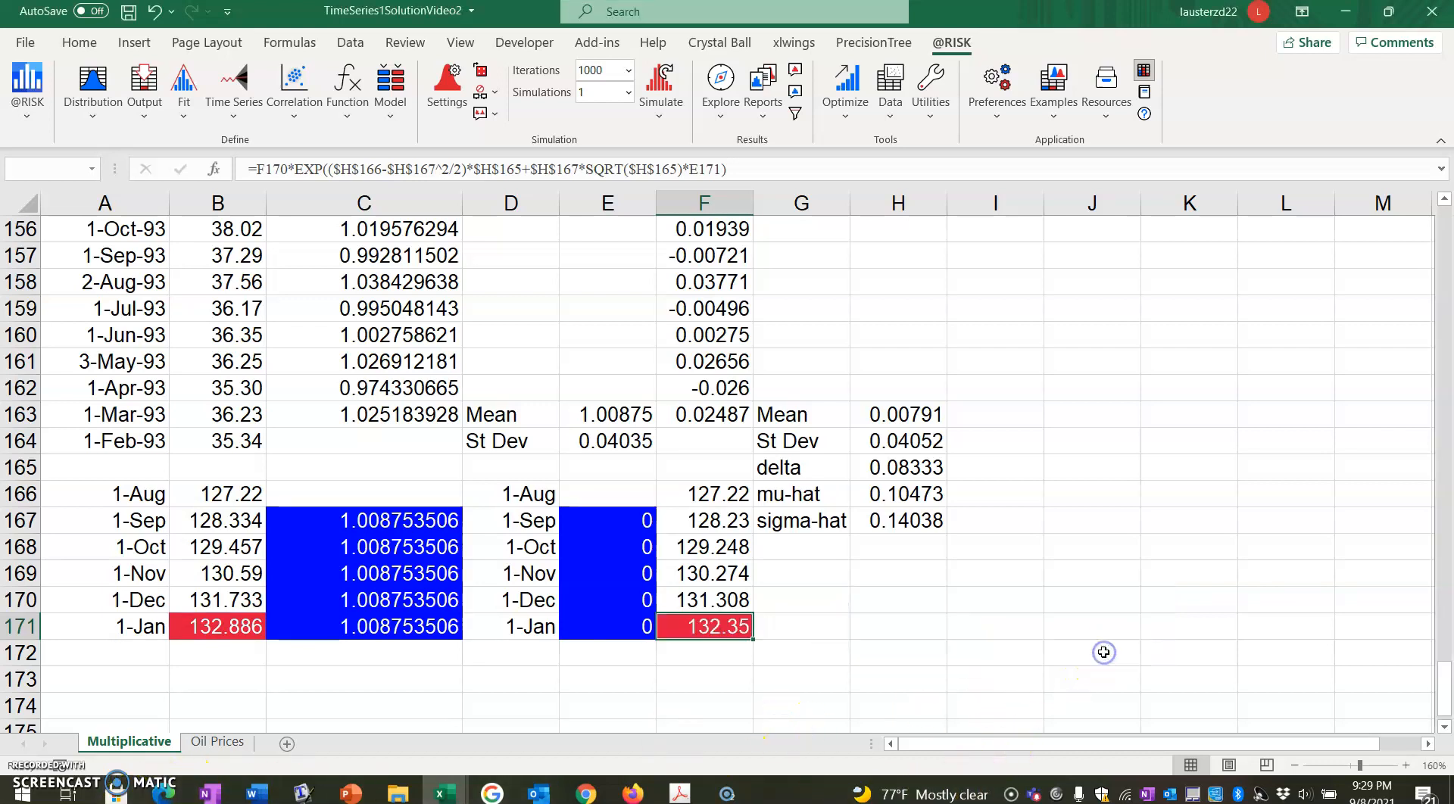
pyautogui.click(727, 797)
pyautogui.click(730, 799)
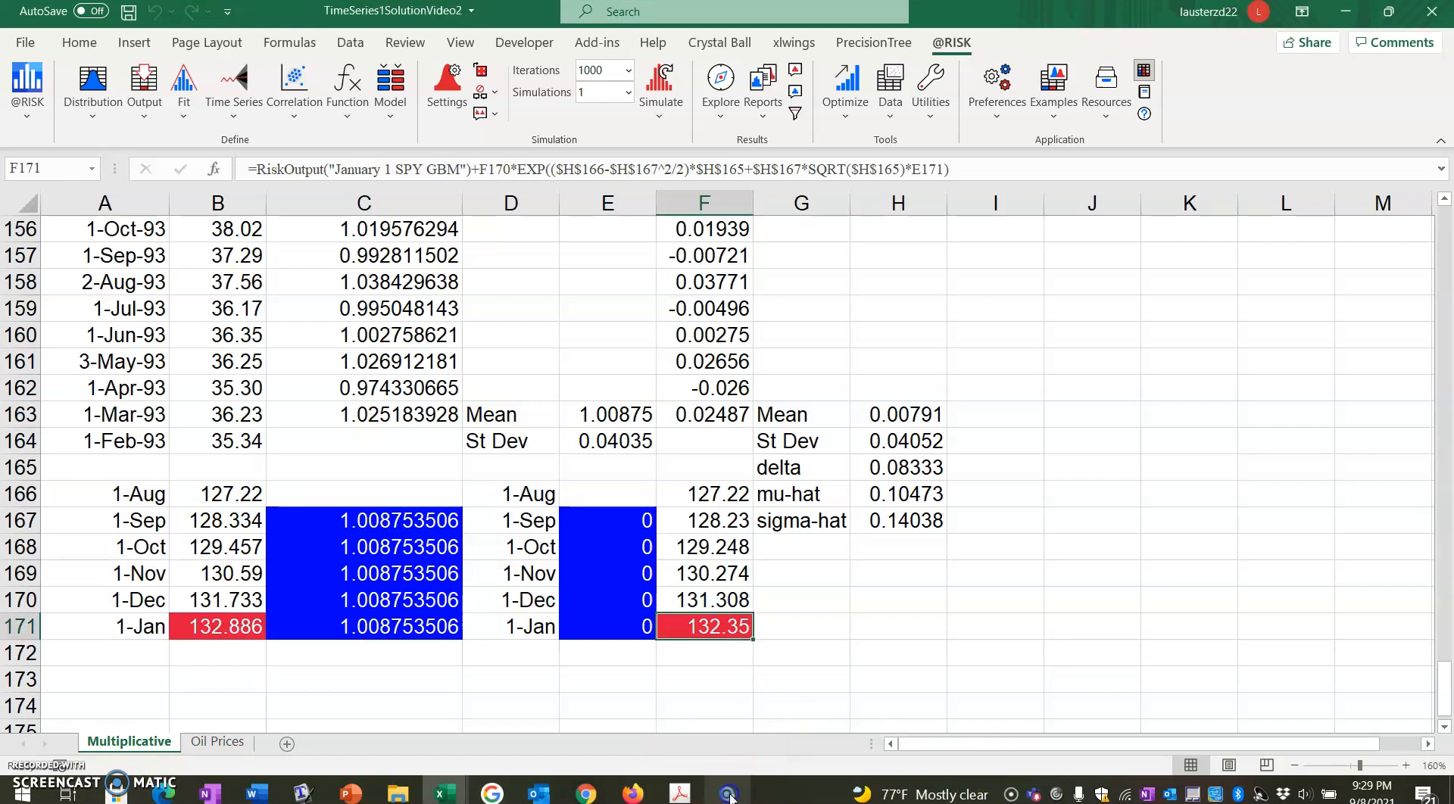
pyautogui.click(730, 795)
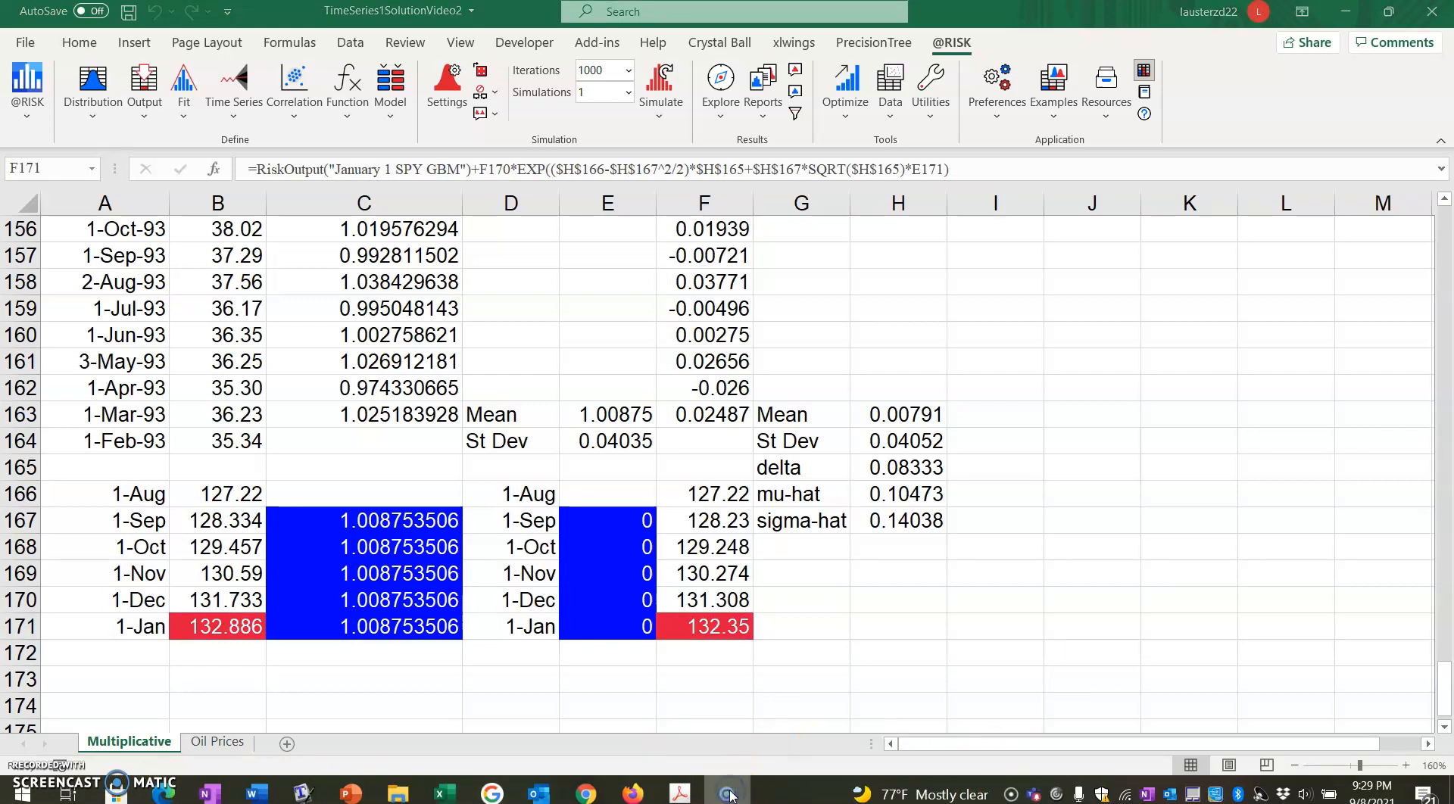
pyautogui.moveTo(716, 800)
pyautogui.click(703, 759)
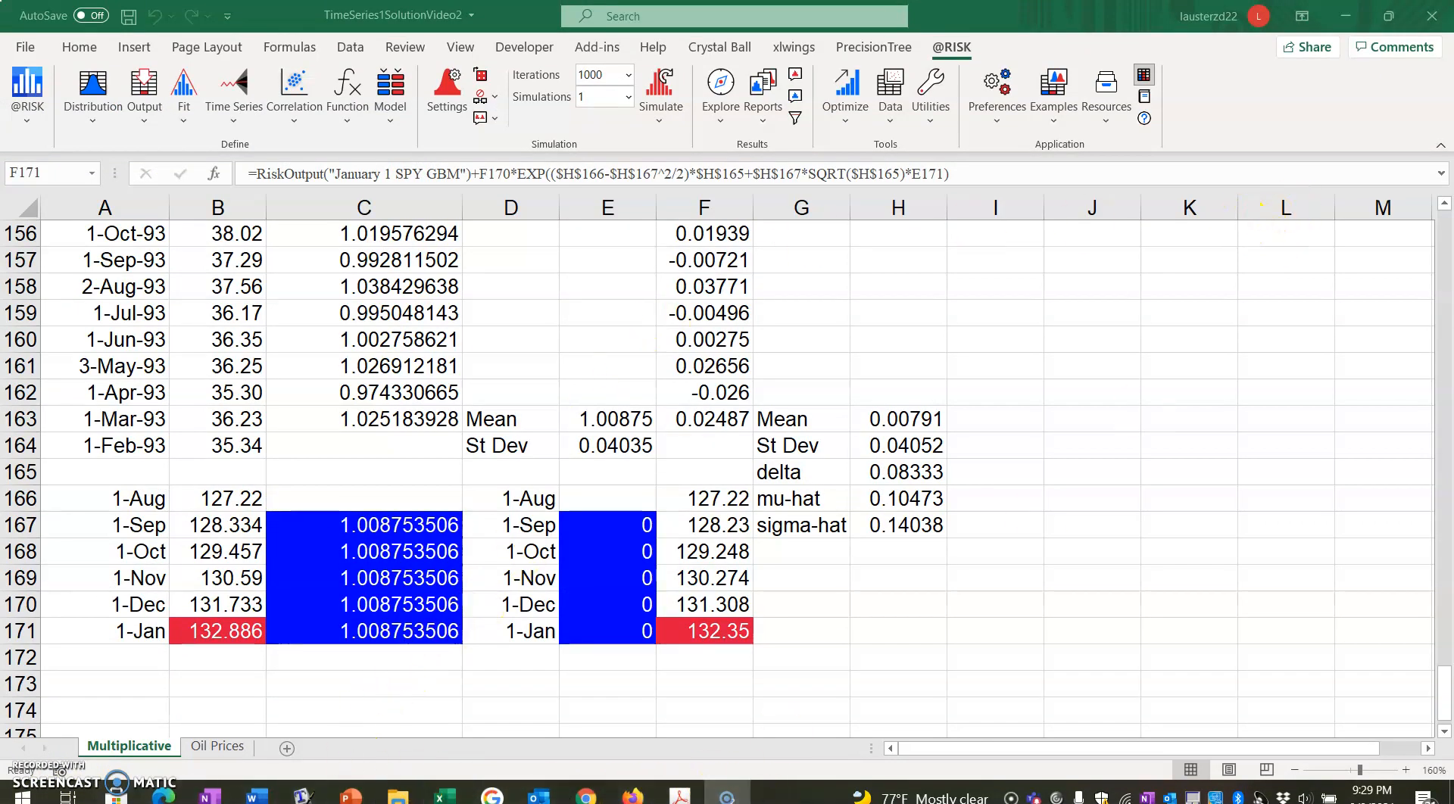
pyautogui.click(585, 796)
pyautogui.click(632, 795)
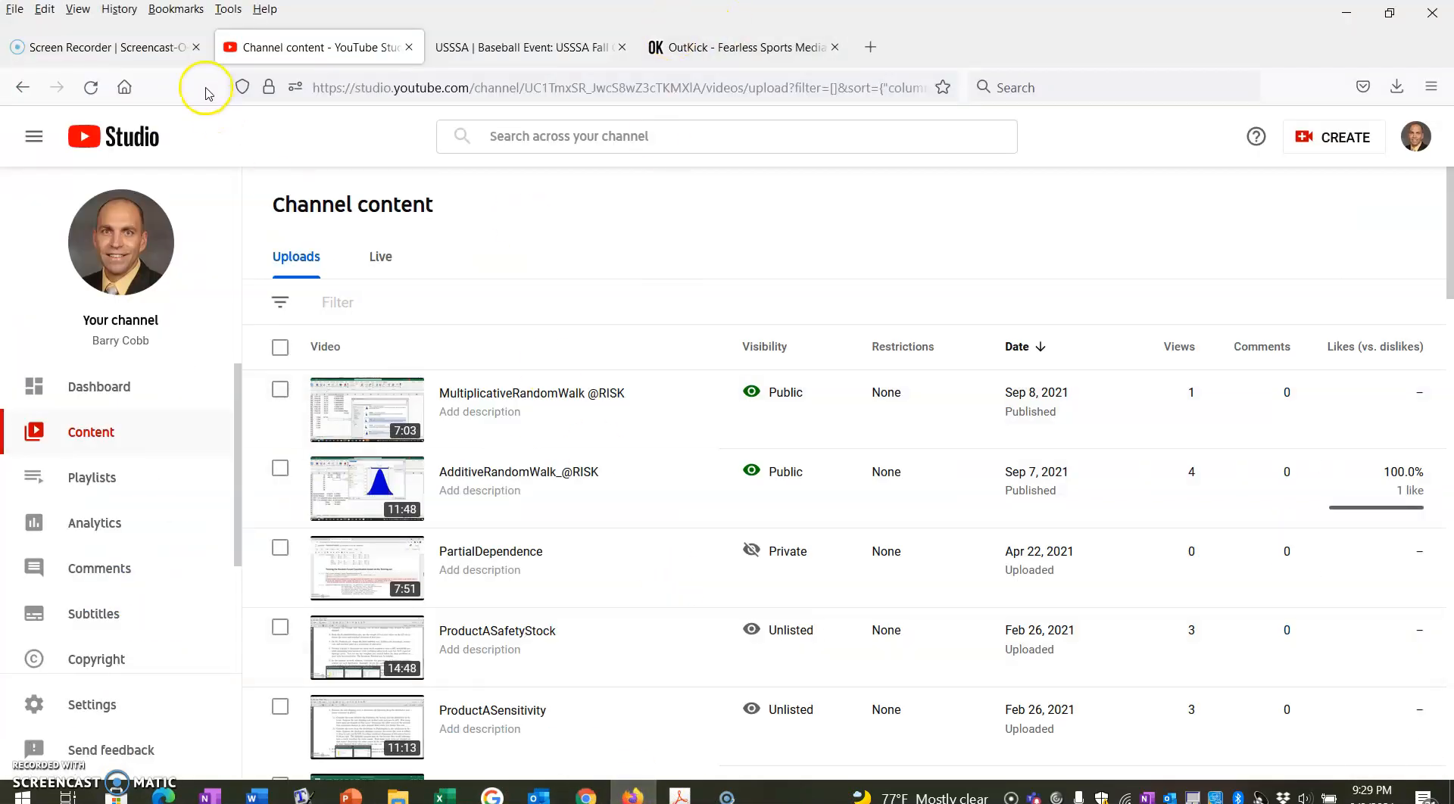
pyautogui.click(150, 41)
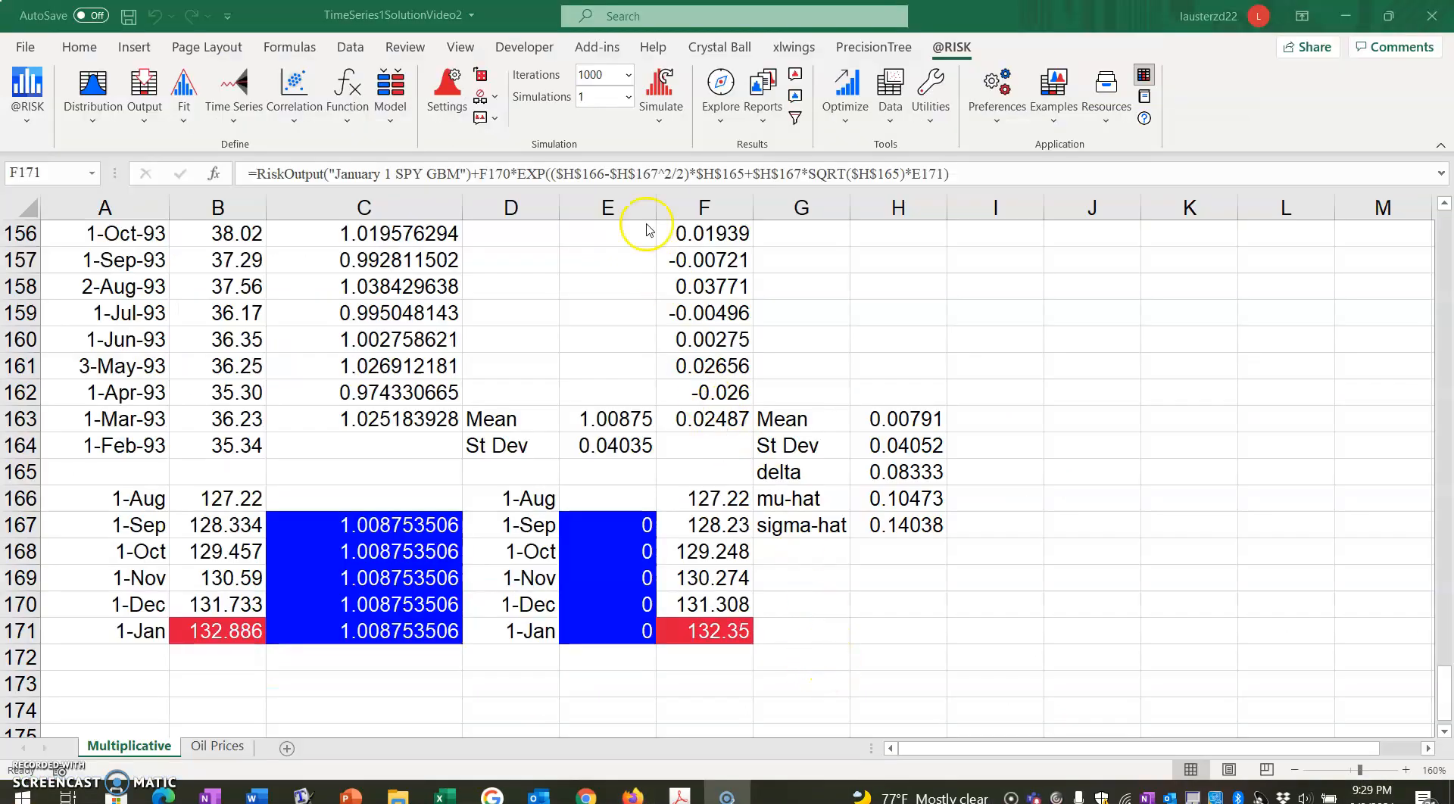
pyautogui.click(660, 121)
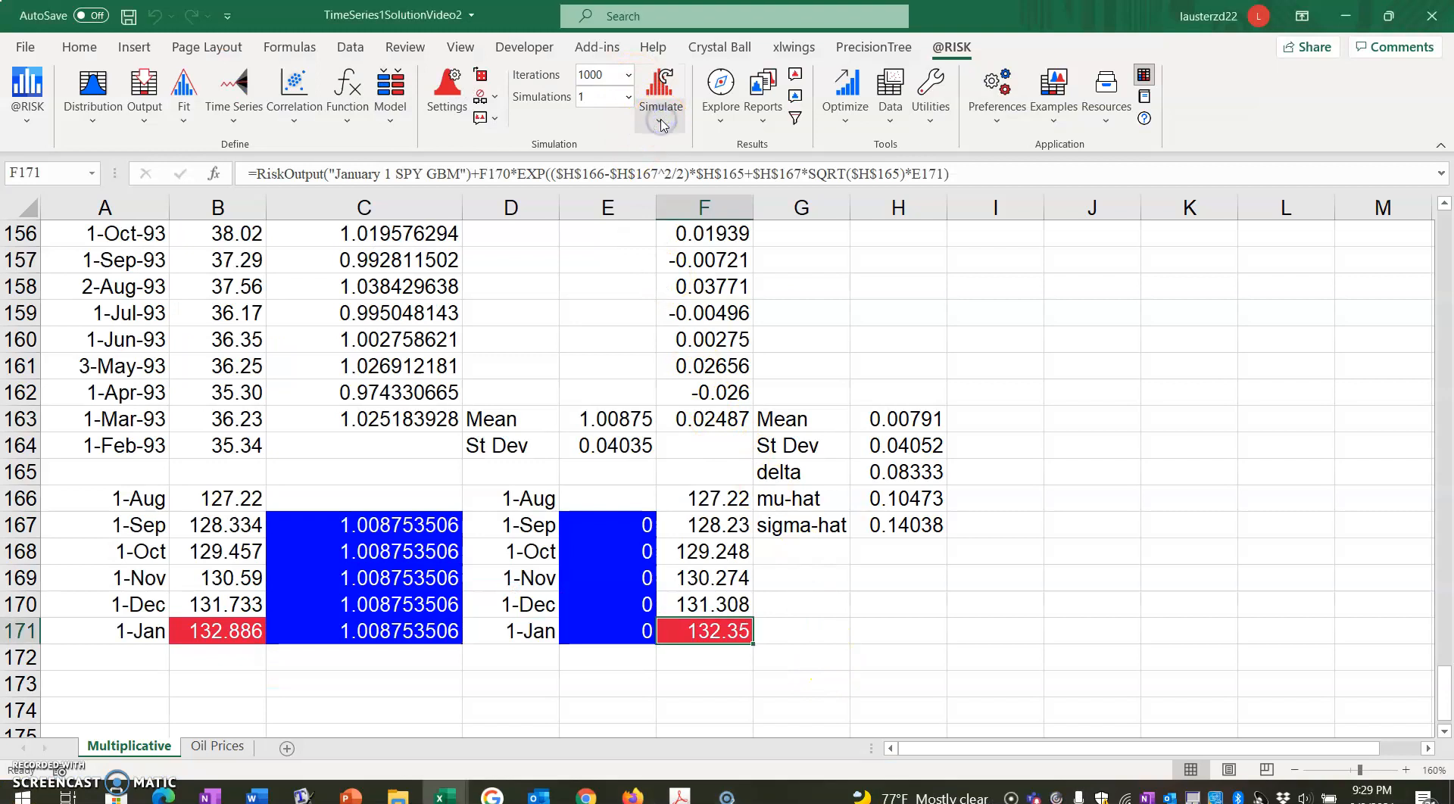
pyautogui.click(667, 147)
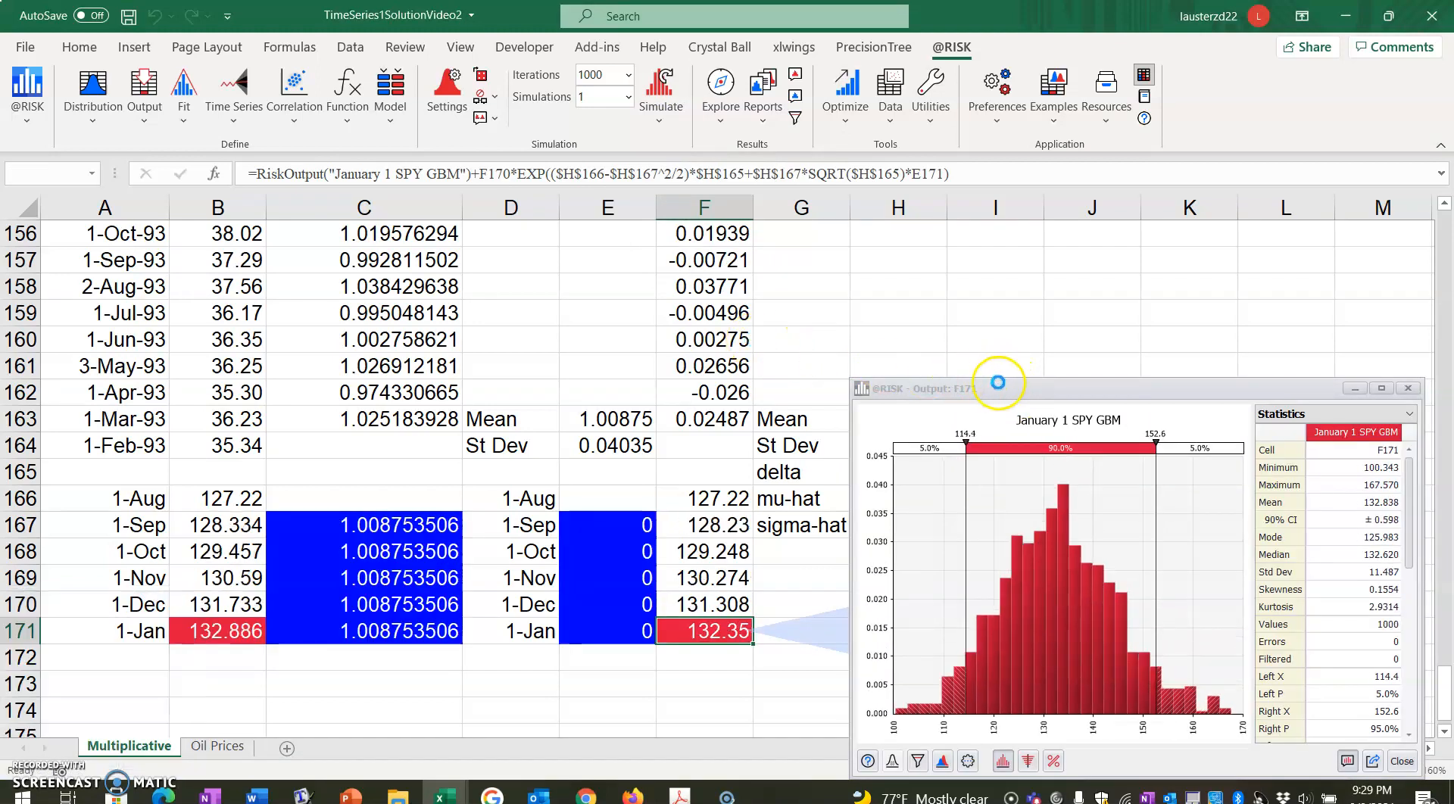
pyautogui.moveTo(1027, 395); pyautogui.dragTo(682, 288)
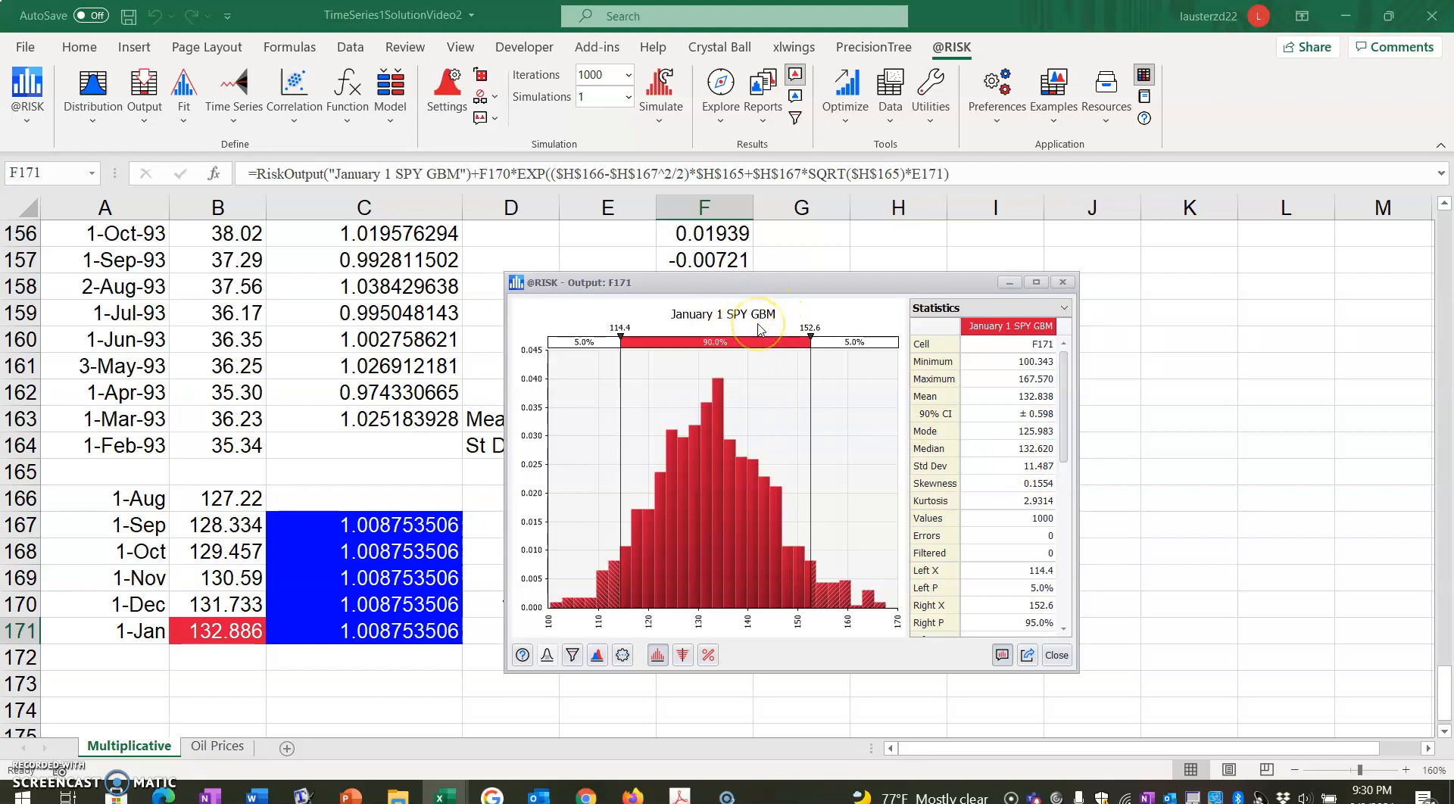
# Open the B171 result graph, overlay the simulated results of B171 and F171 to compare both distributions, and close the graph.
pyautogui.click(214, 632)
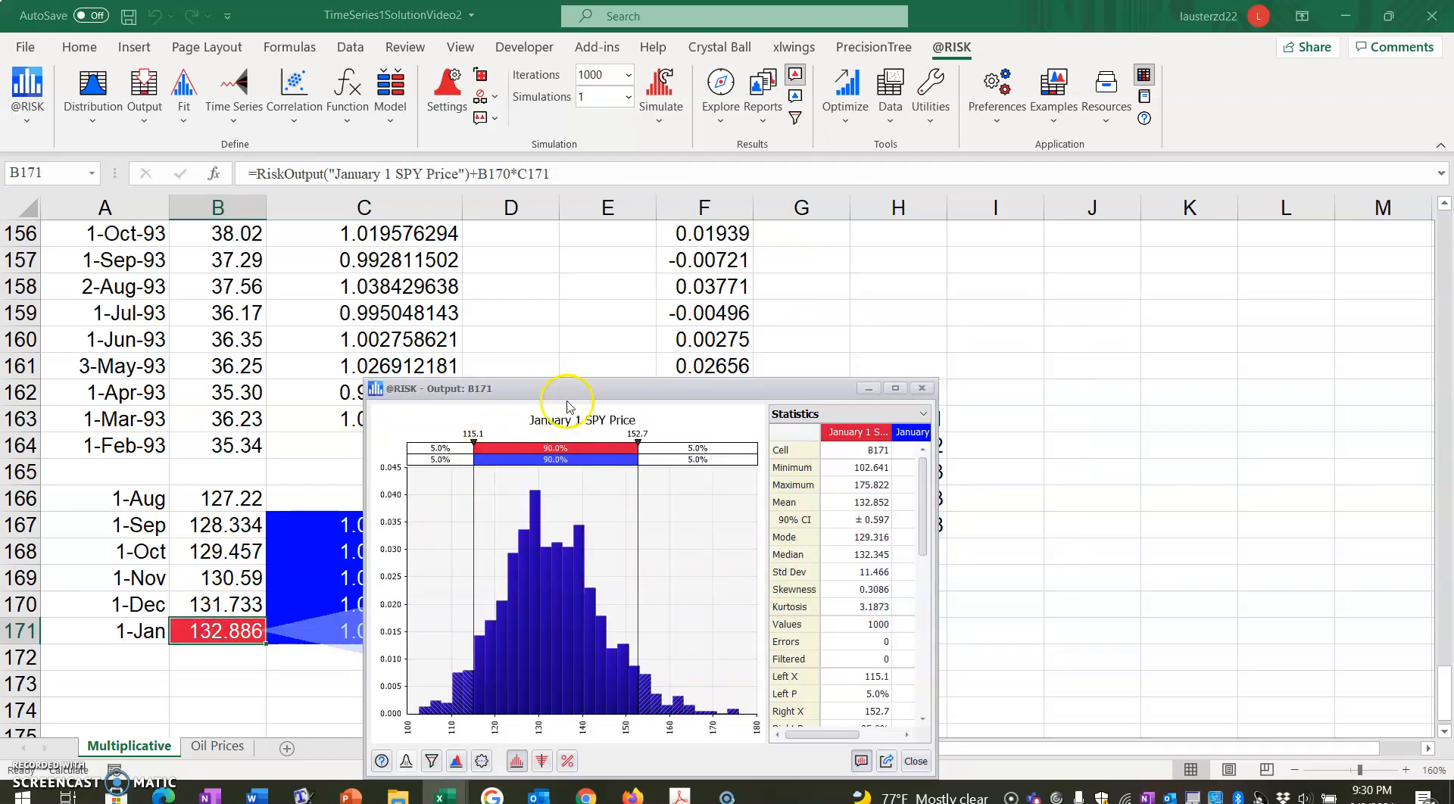
pyautogui.moveTo(571, 389); pyautogui.dragTo(688, 255)
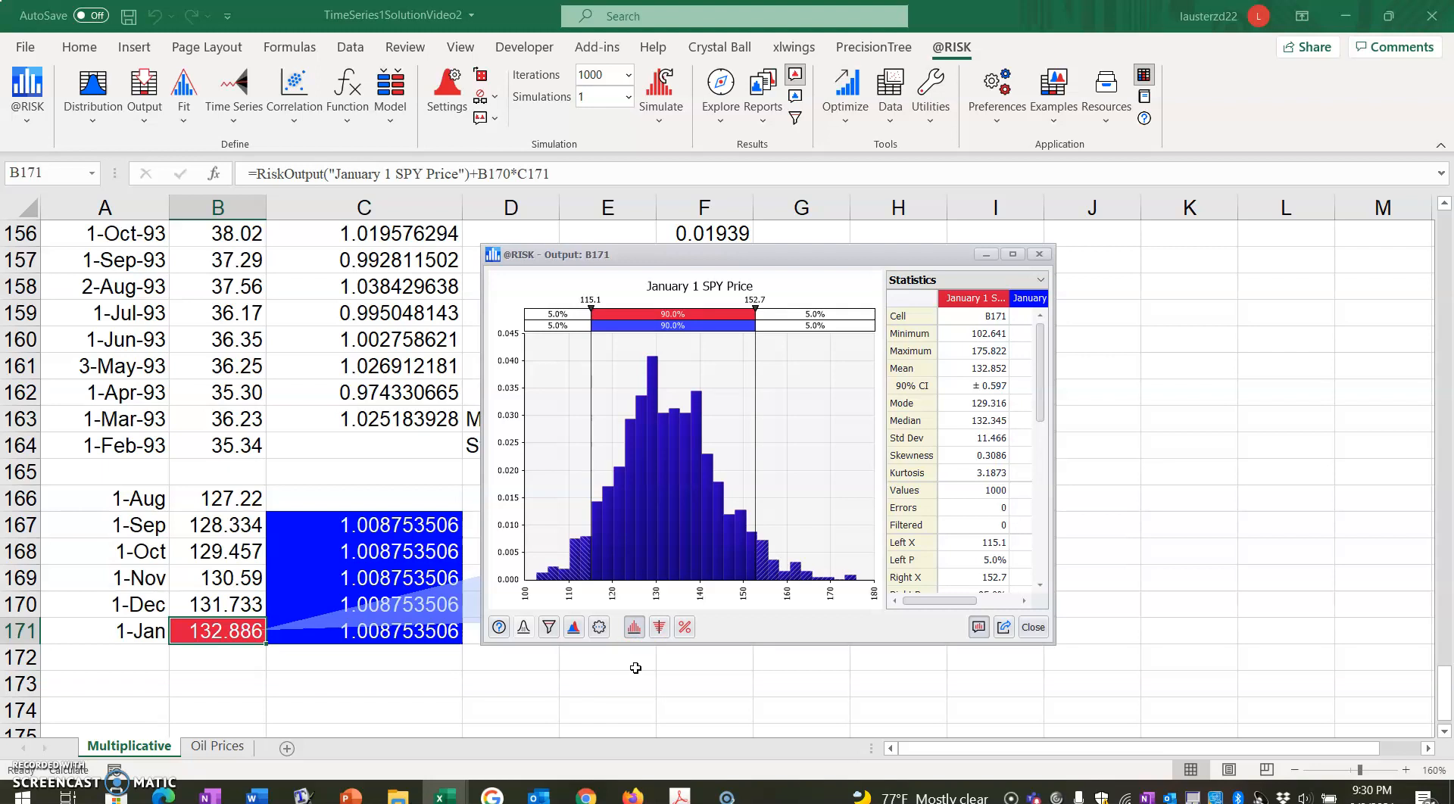
pyautogui.click(574, 630)
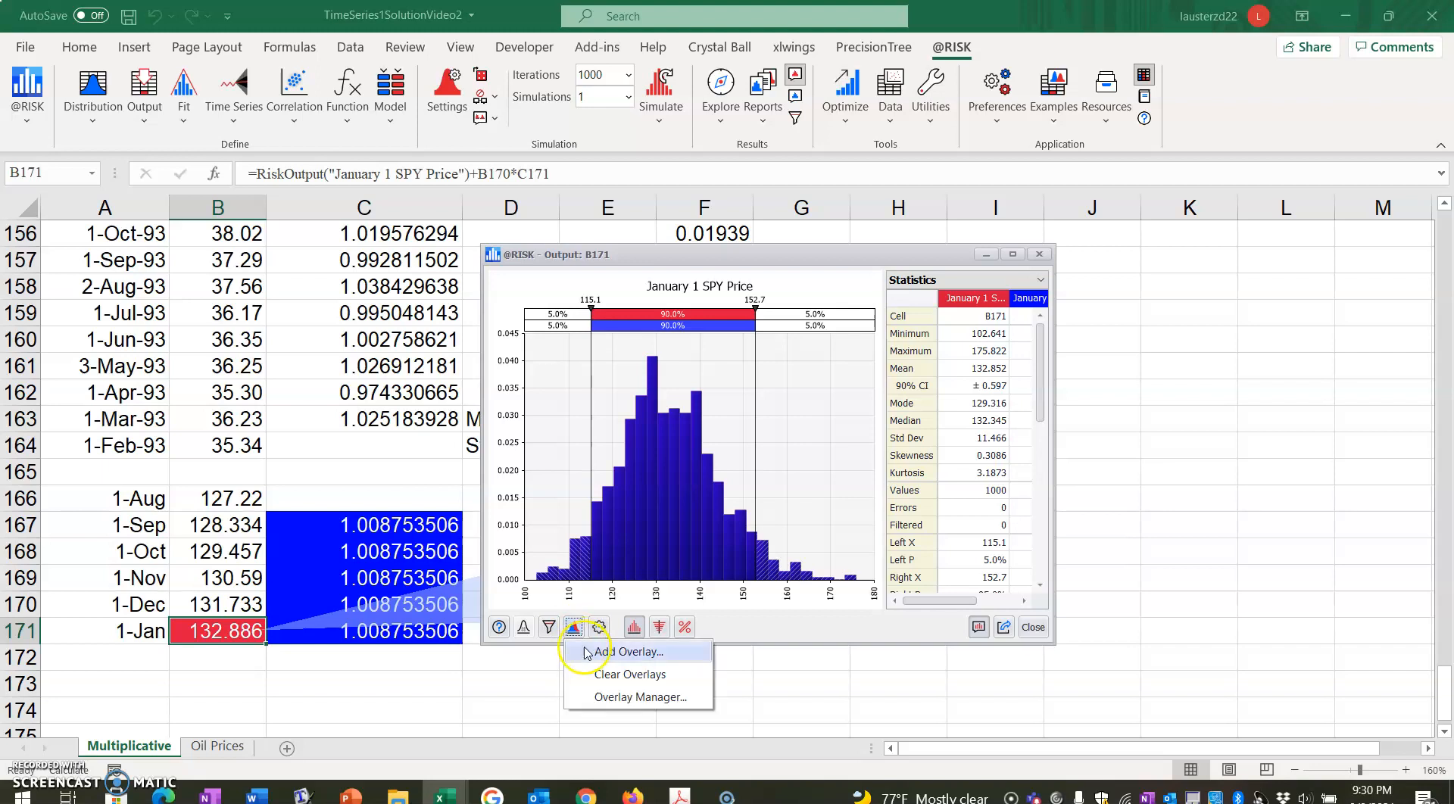
pyautogui.click(588, 653)
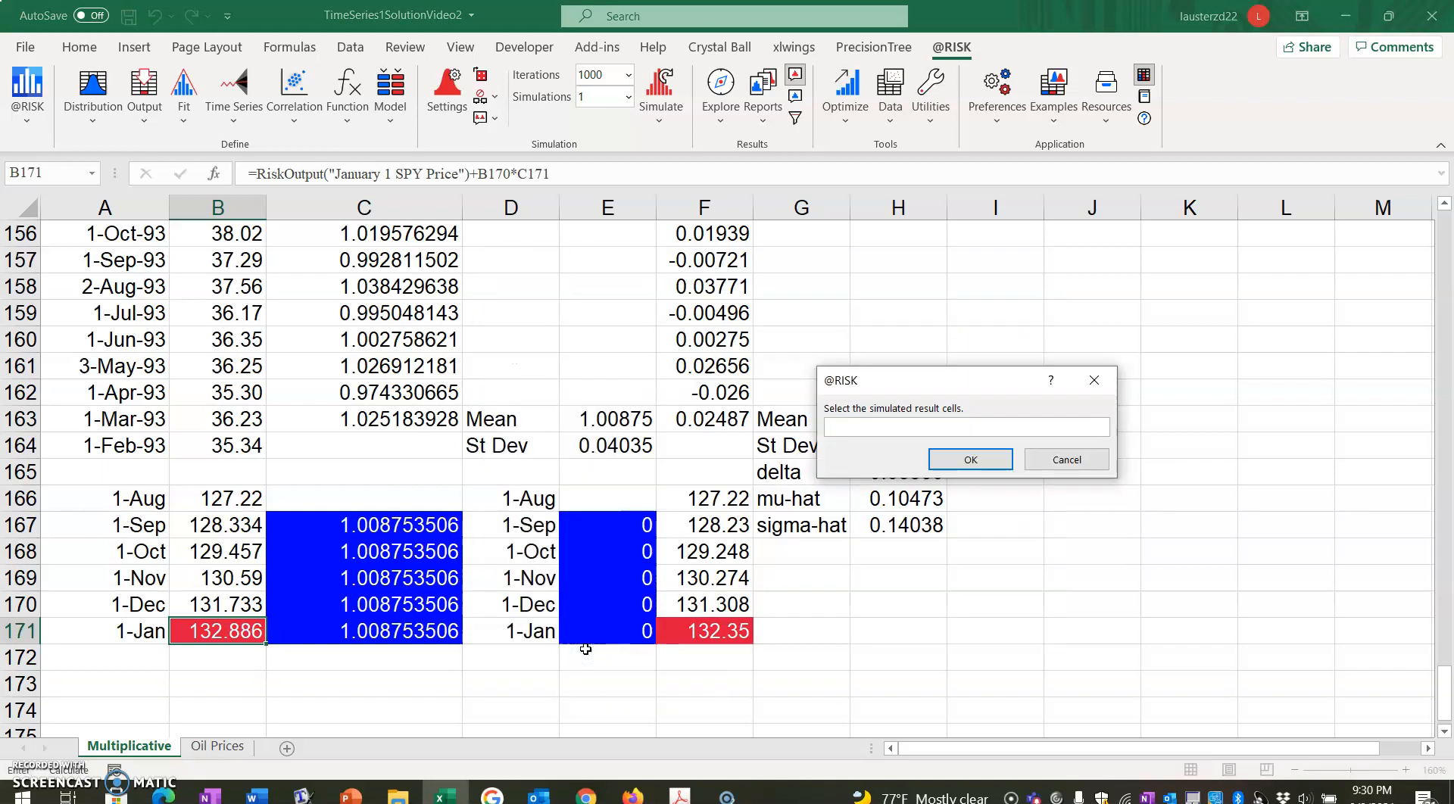
pyautogui.click(216, 633)
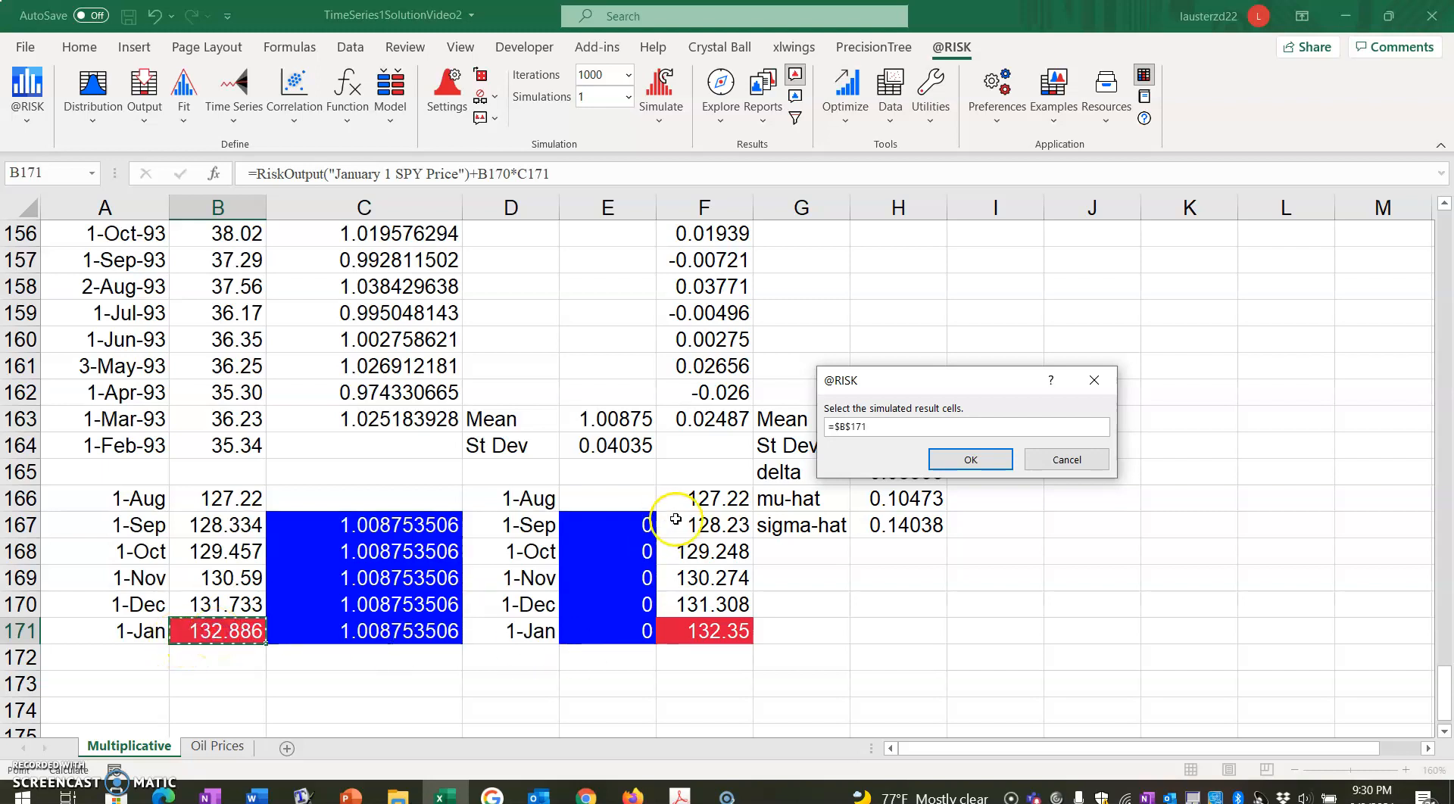
pyautogui.write(',')
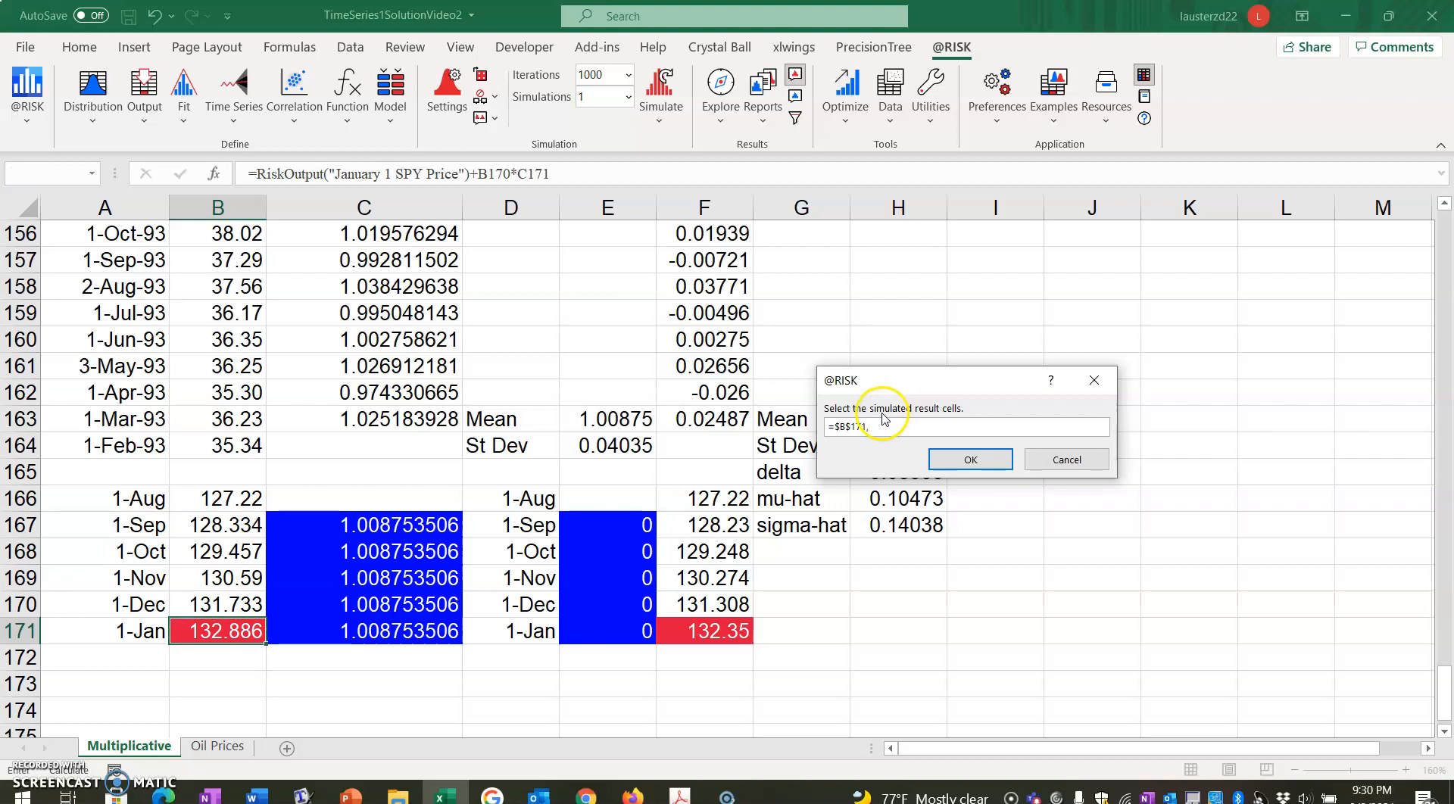
pyautogui.click(708, 633)
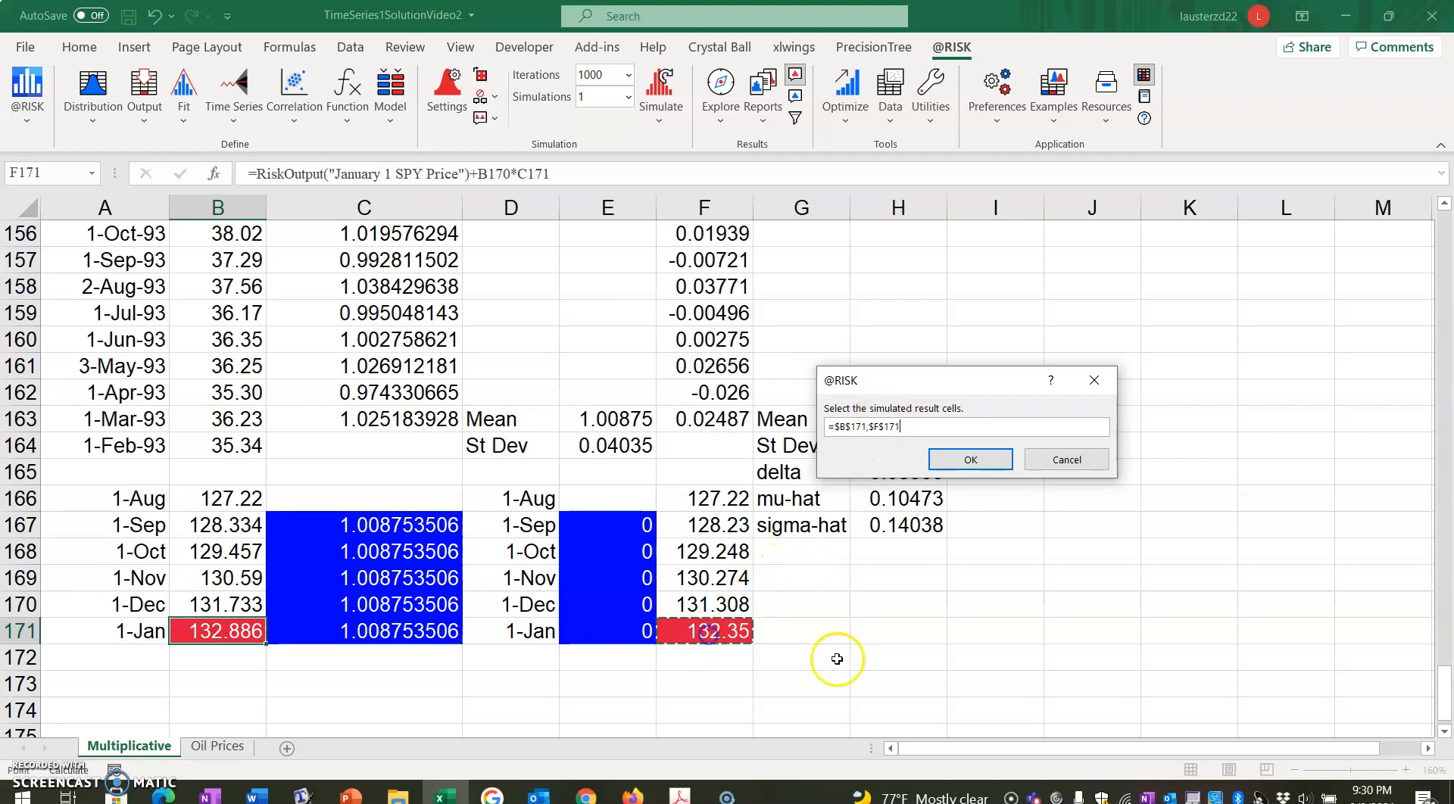
pyautogui.click(966, 459)
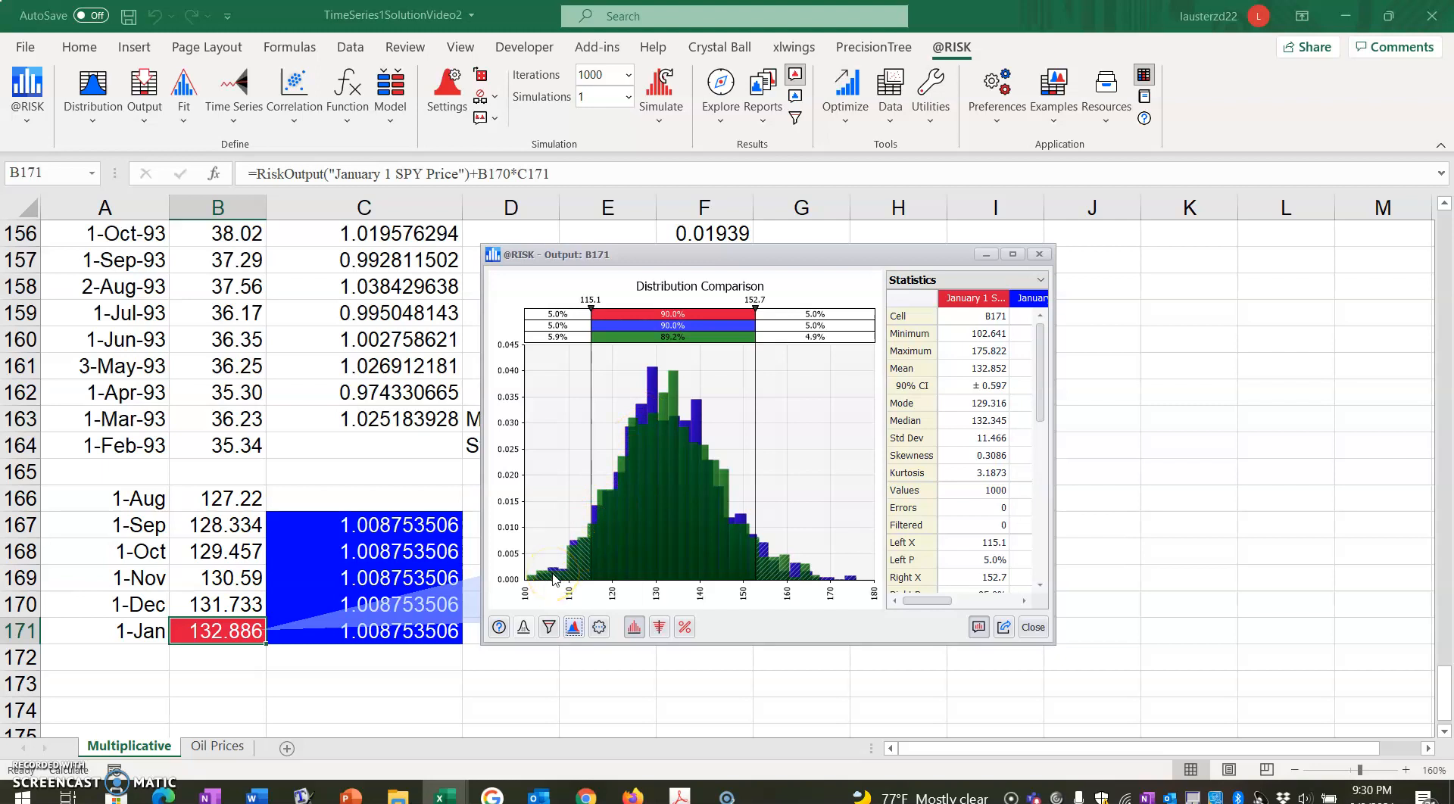
pyautogui.click(1033, 627)
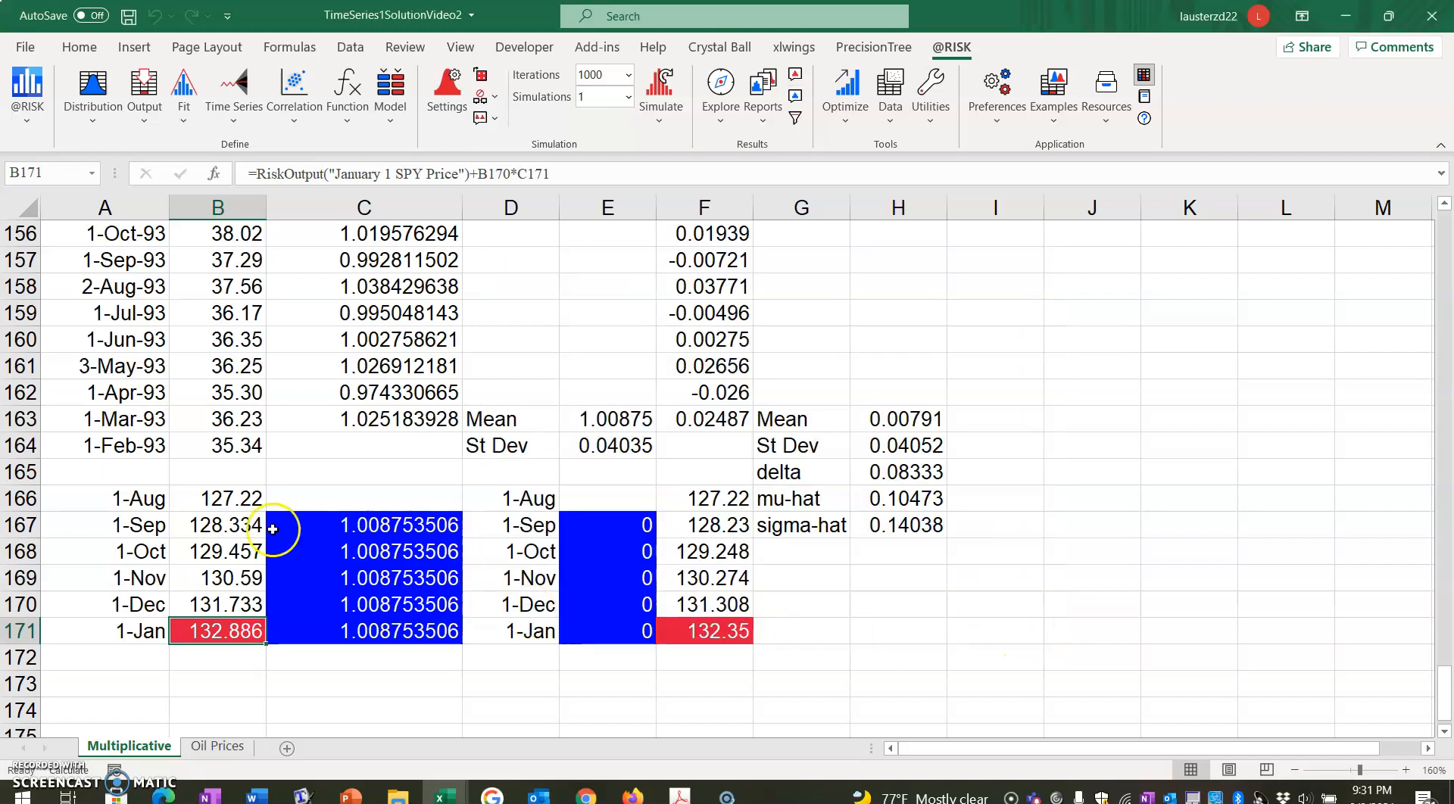